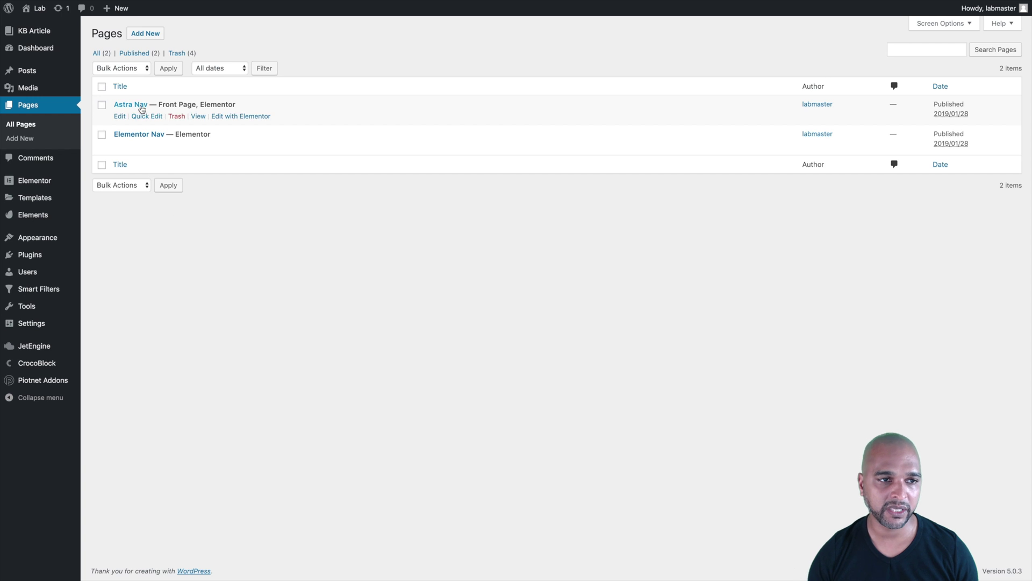
Step: Create a new Popup template named "Demo Popup"
mouse_move(135, 141)
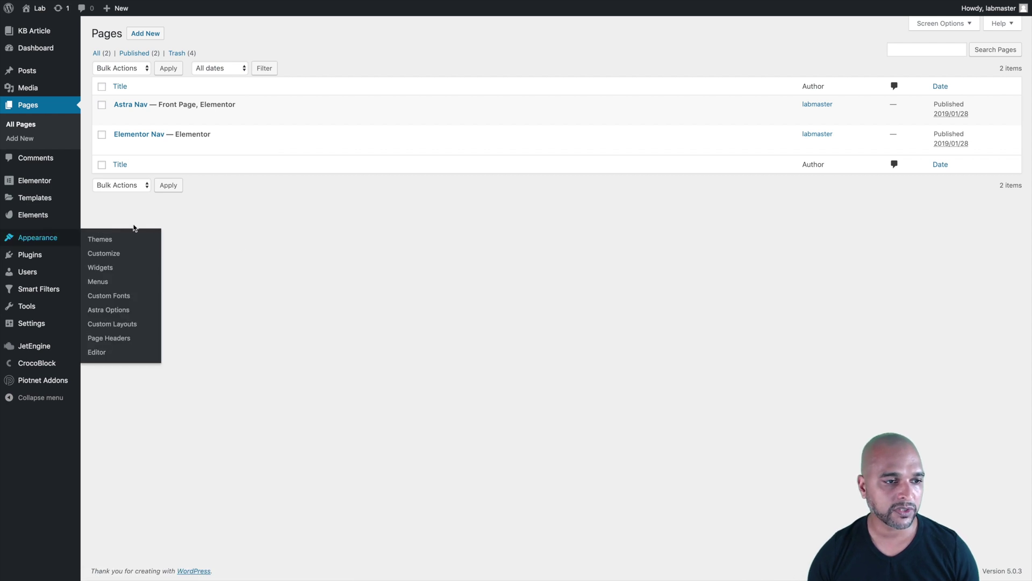
mouse_move(51, 199)
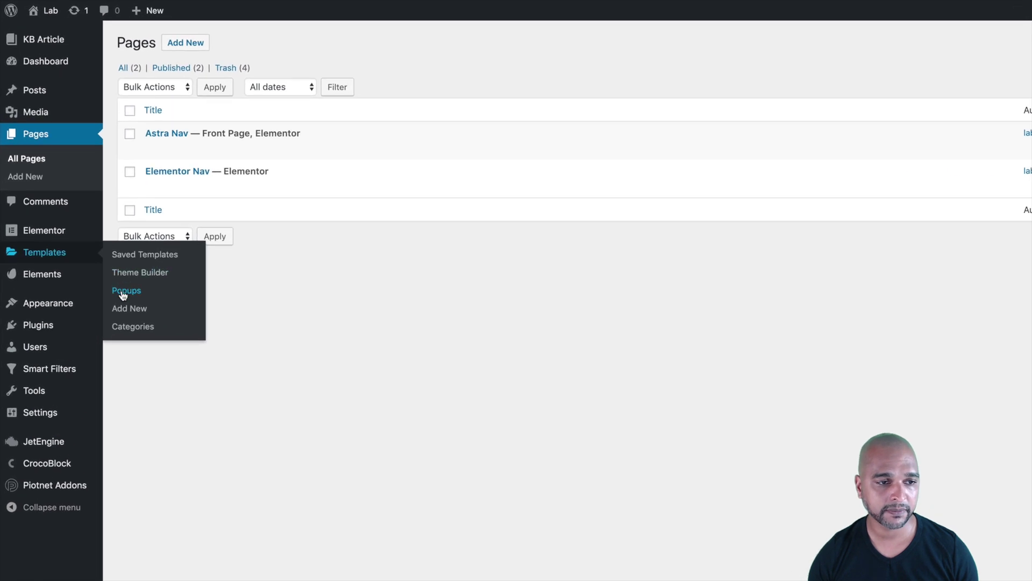
left_click(123, 293)
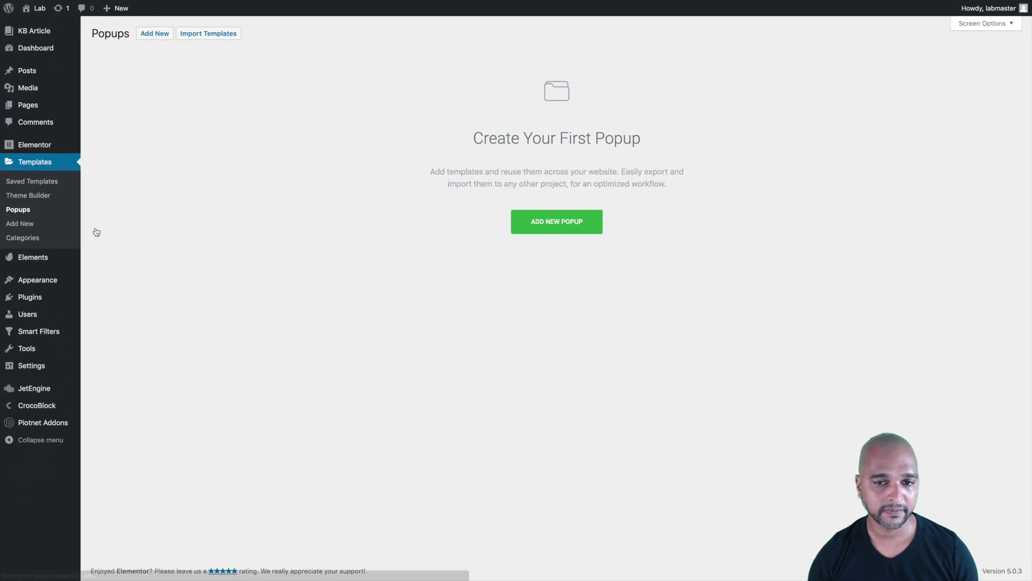
left_click(547, 228)
left_click(527, 330)
type("Demo")
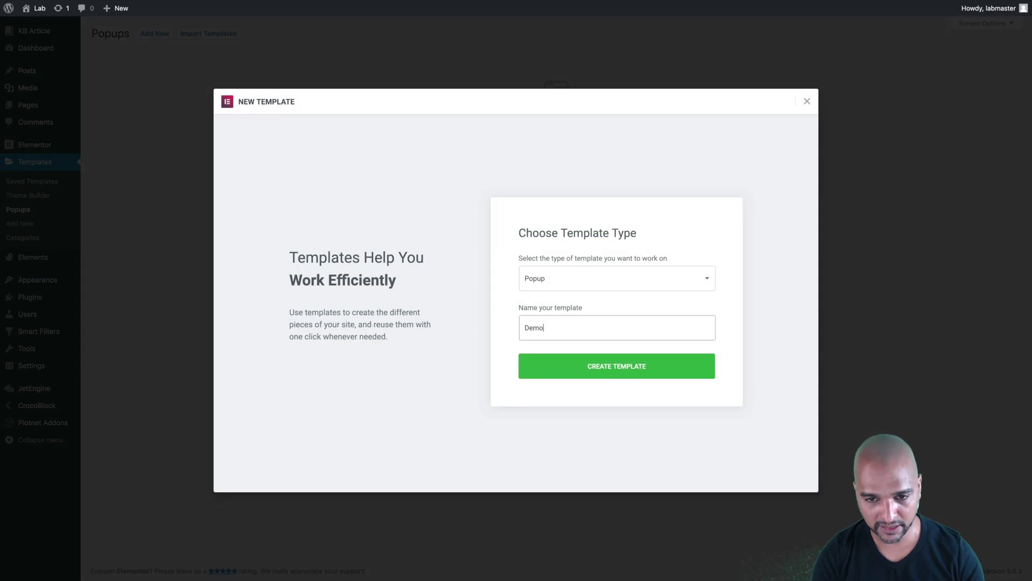
type(" Popup")
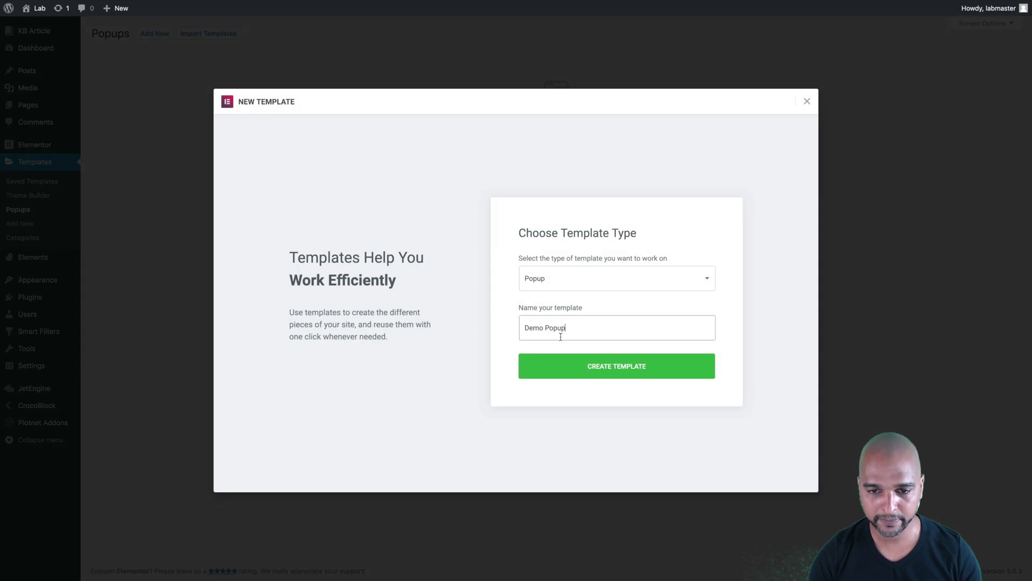
left_click(603, 371)
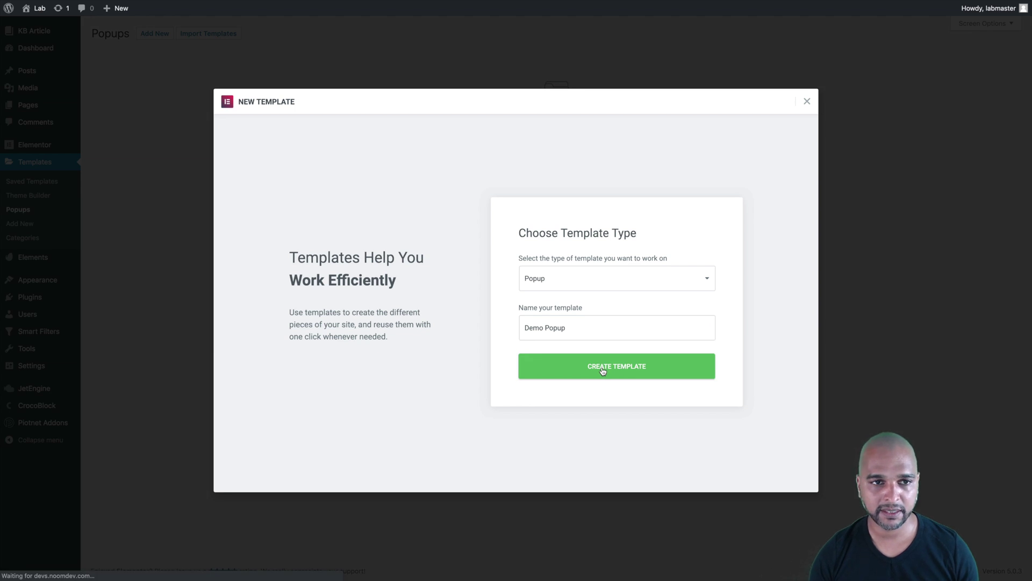
Step: Insert the Login popup template with the reindeer in a red Christmas stocking from the popup library
scroll(603, 371, "down", 5)
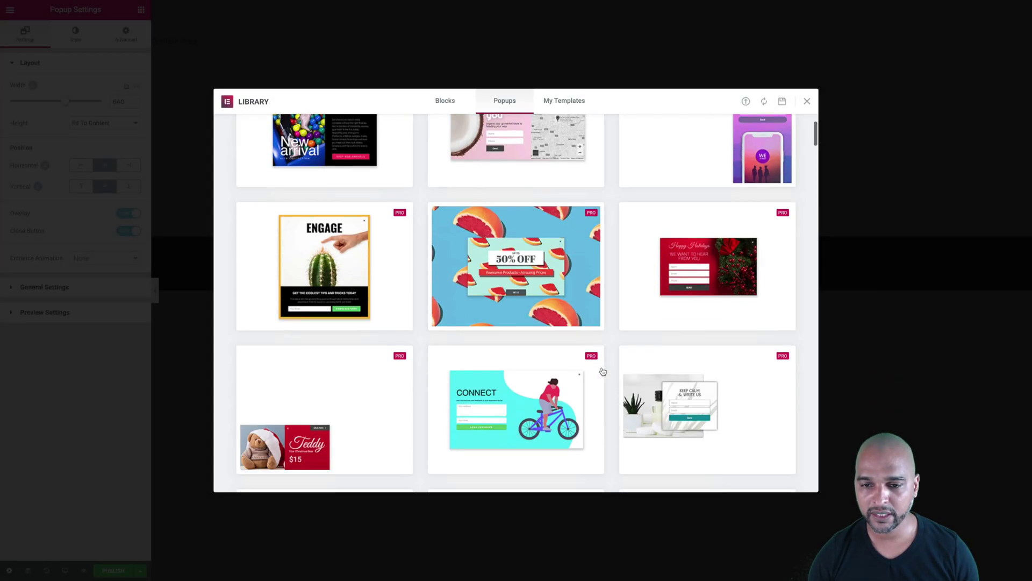
scroll(602, 371, "down", 12)
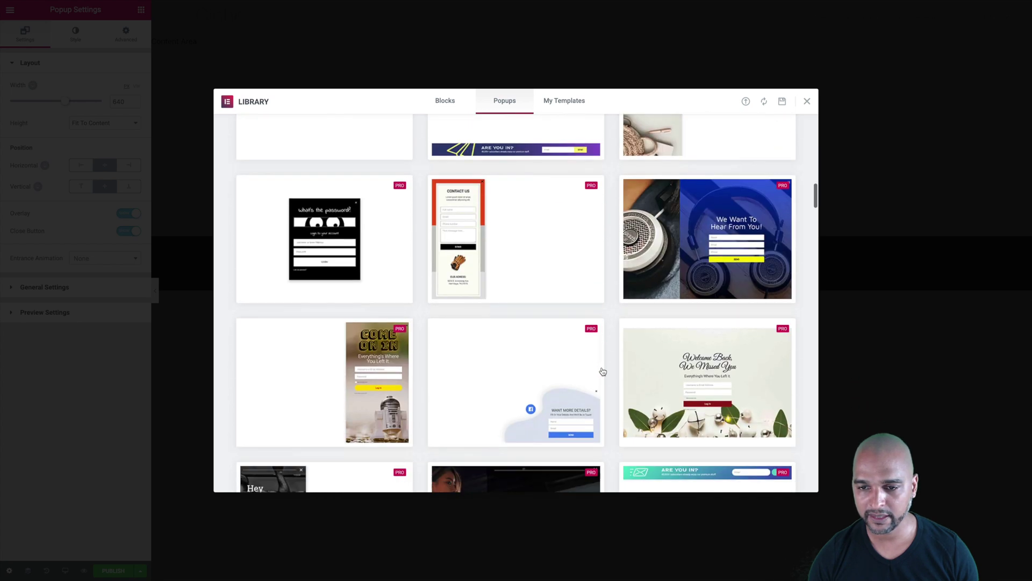
scroll(603, 370, "down", 12)
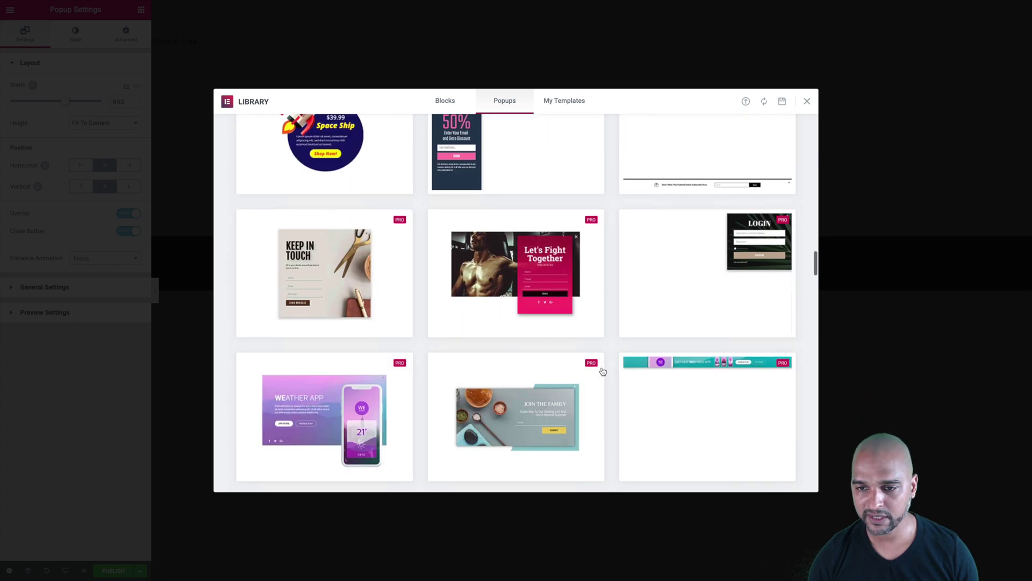
scroll(602, 371, "down", 12)
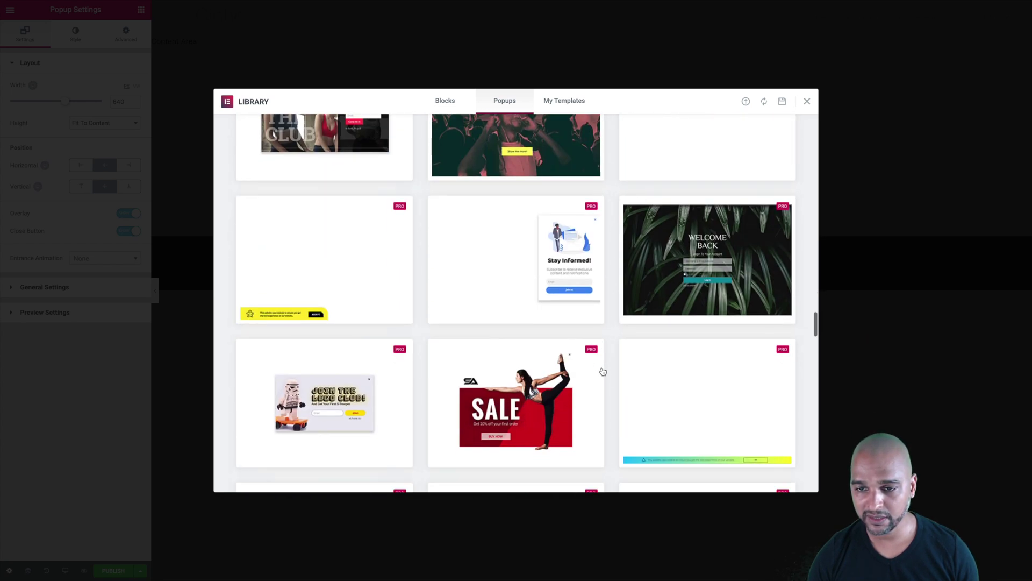
scroll(603, 370, "down", 10)
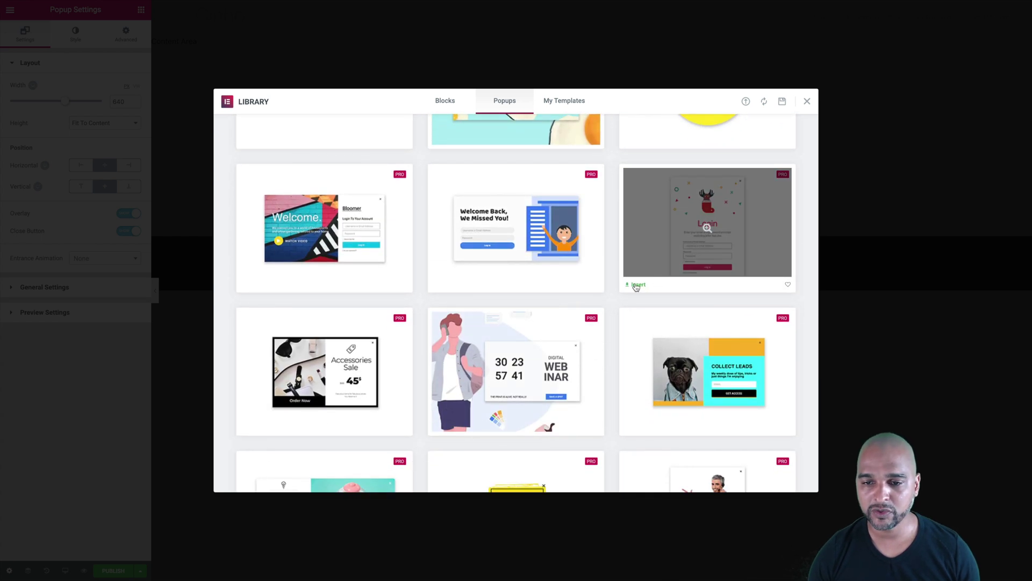
left_click(636, 287)
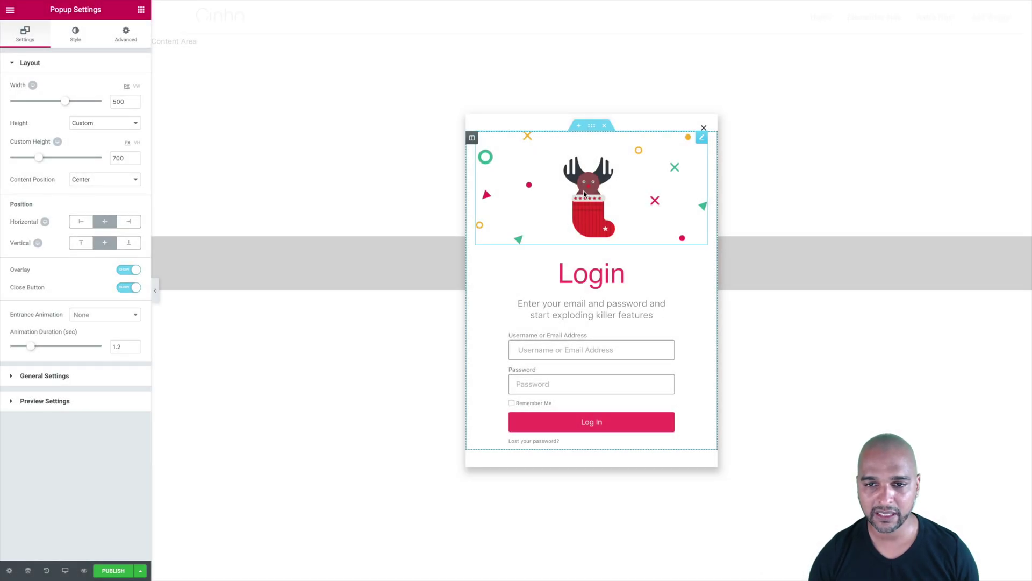
Step: Delete the reindeer stocking image from the popup and set the Login heading's text color to blue #4054b2
right_click(585, 194)
left_click(607, 336)
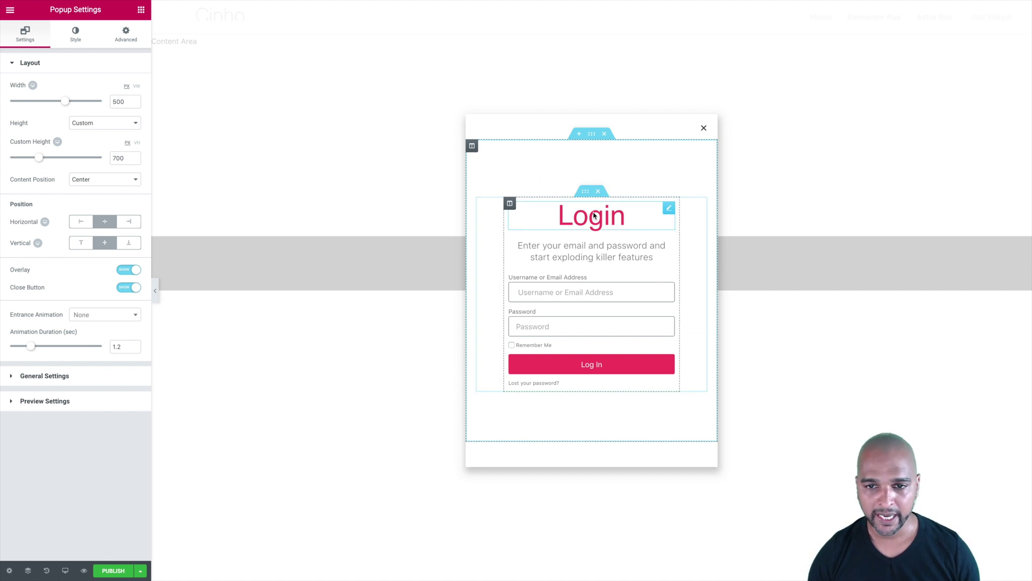
left_click(670, 210)
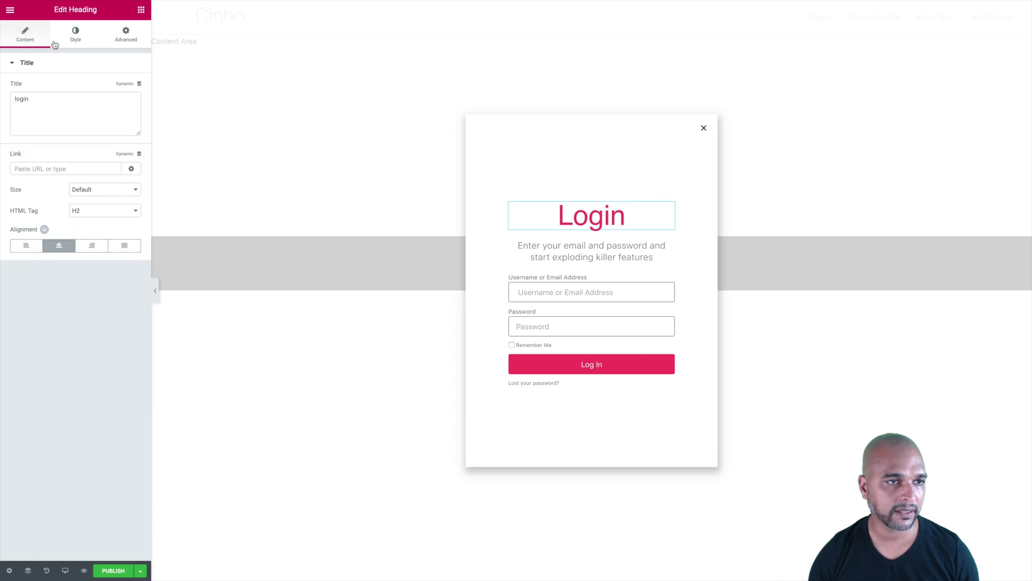
left_click(64, 36)
left_click(128, 87)
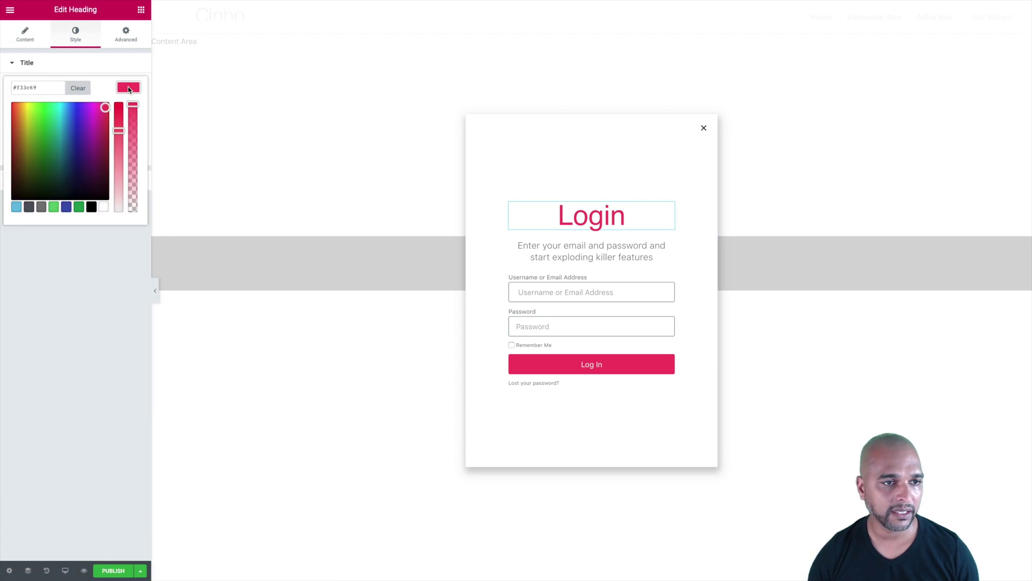
left_click(66, 207)
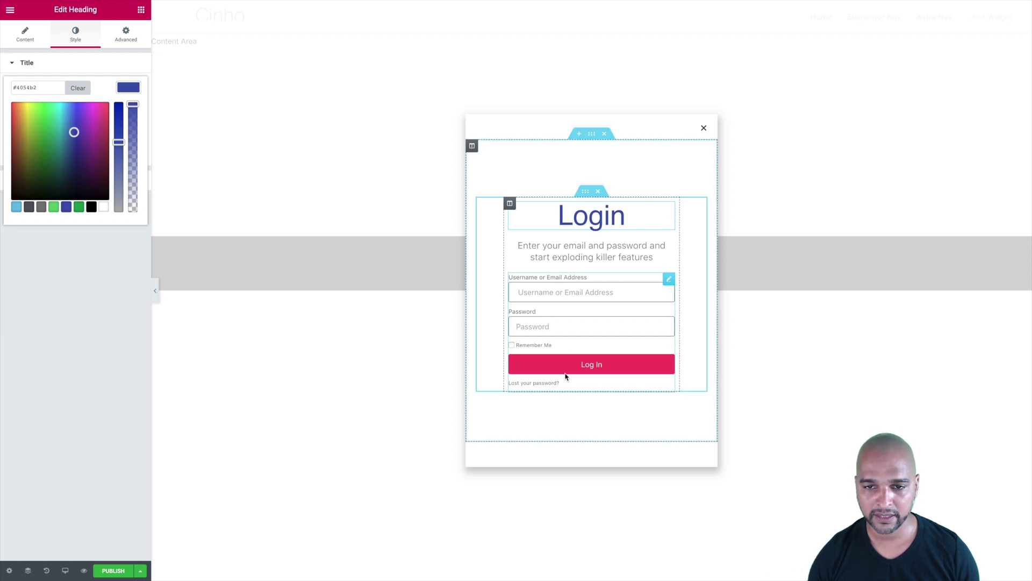
Step: Set the login form button's normal background color to blue #4054b2
left_click(669, 280)
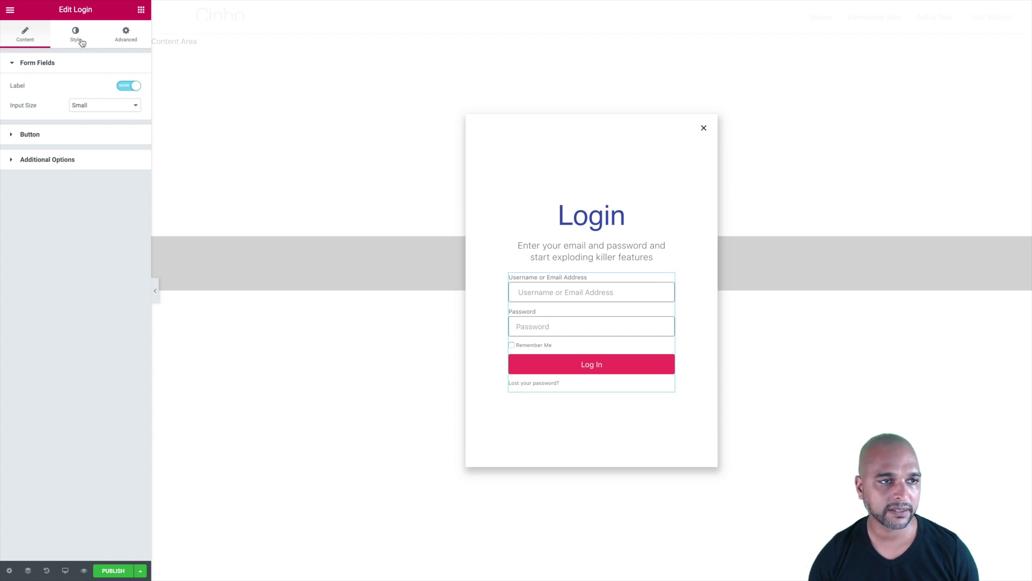
left_click(79, 42)
left_click(29, 220)
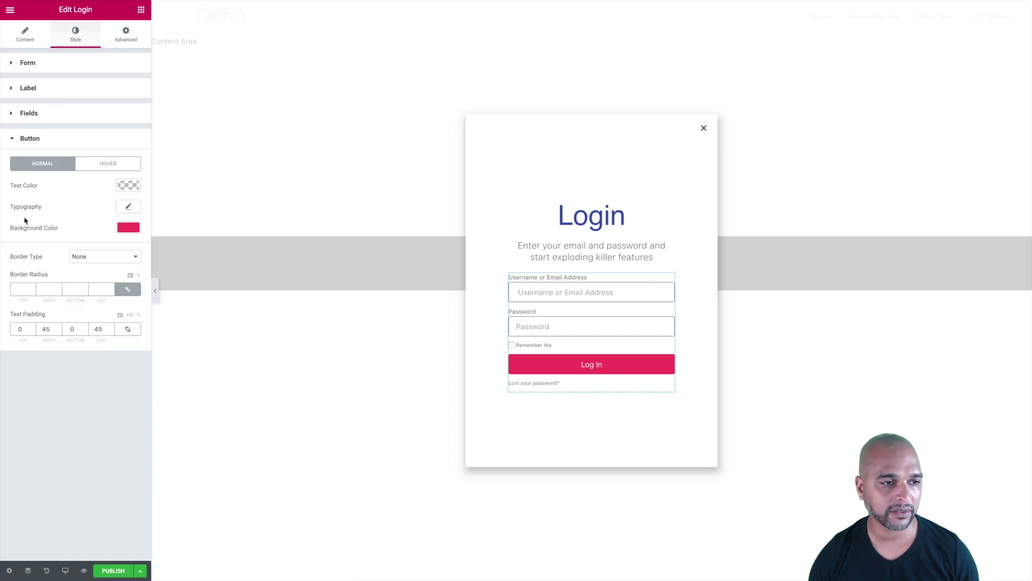
left_click(125, 228)
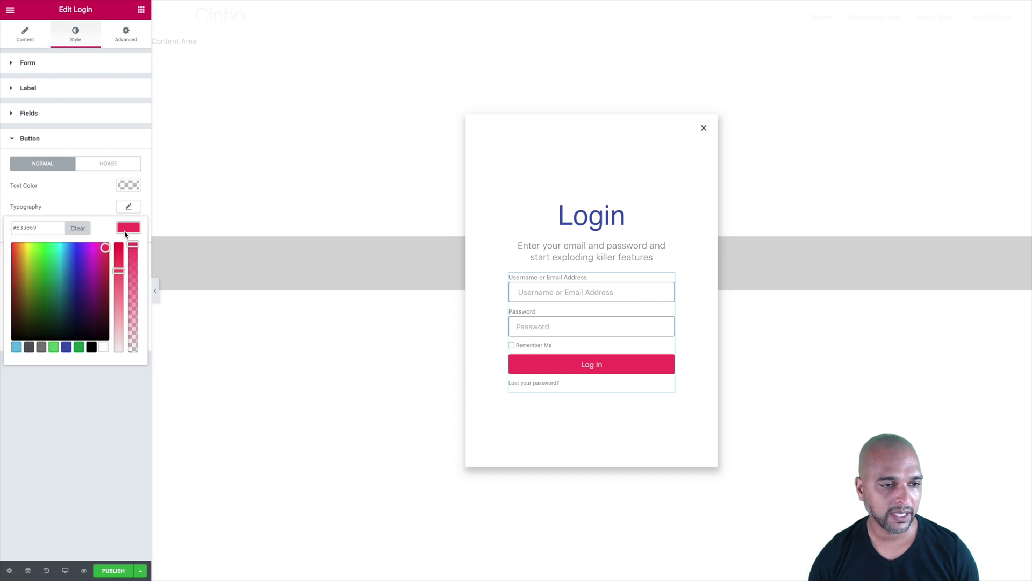
left_click(67, 347)
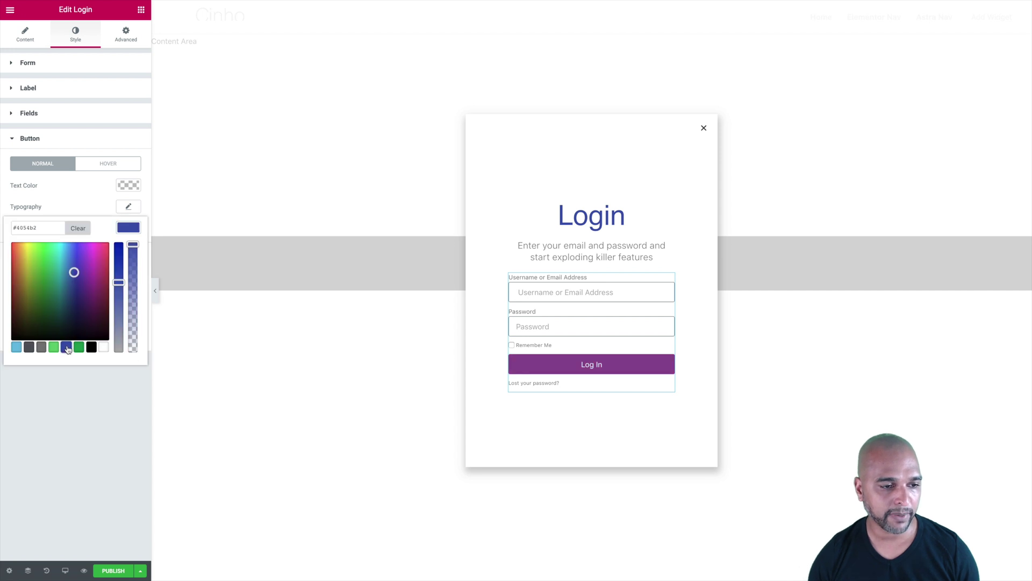
left_click(83, 418)
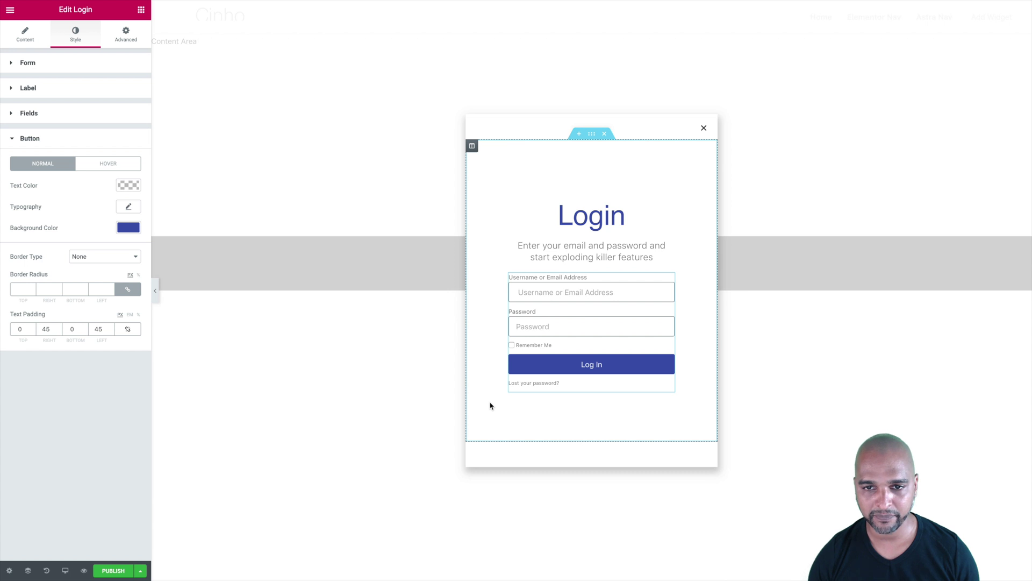
Step: Set the popup's custom height to 500 px in the popup settings
left_click(10, 571)
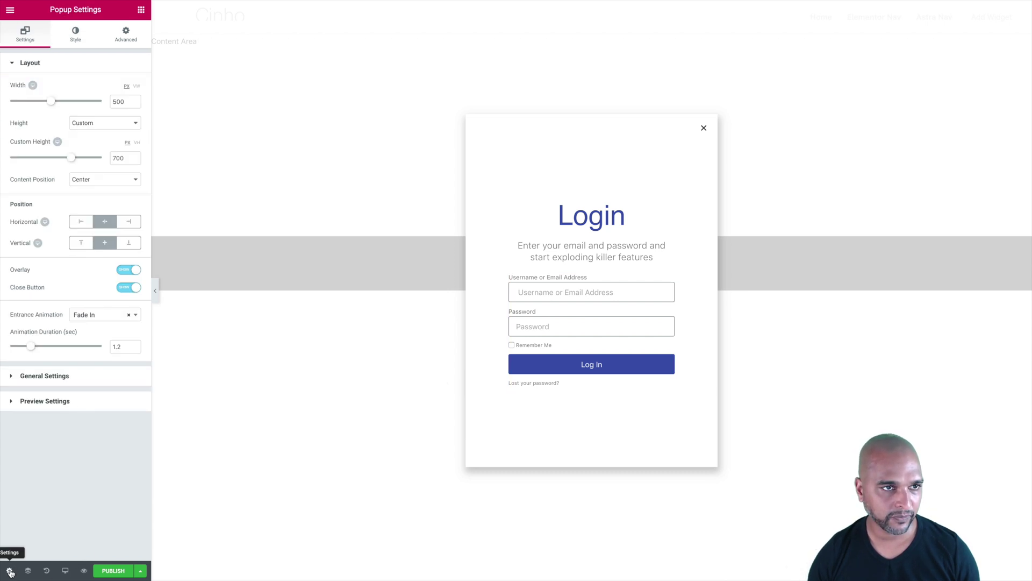
double_click(116, 158)
type("500")
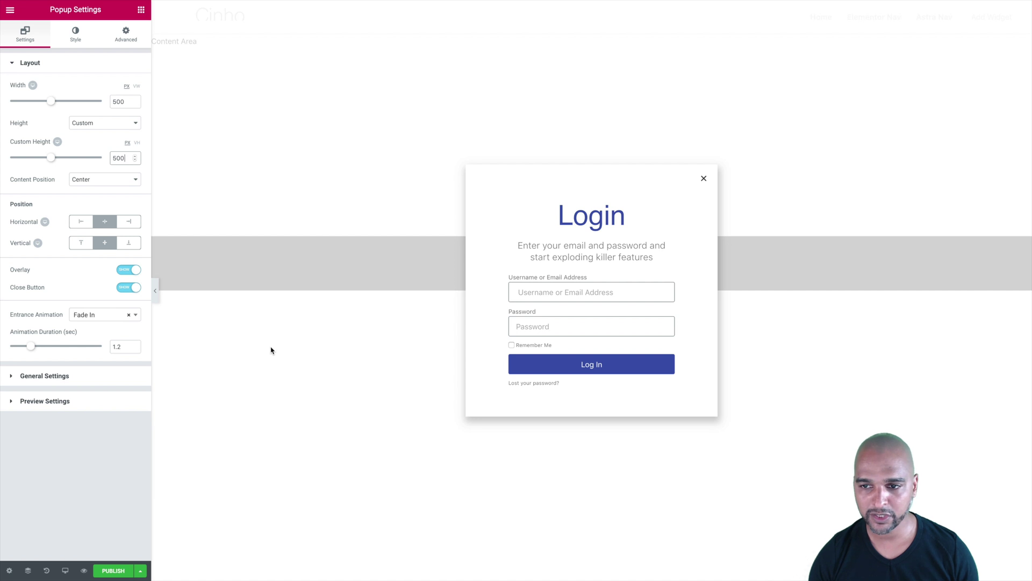
Step: Publish the popup with an Include Entire Site display condition, leaving all triggers and advanced rules off
left_click(114, 571)
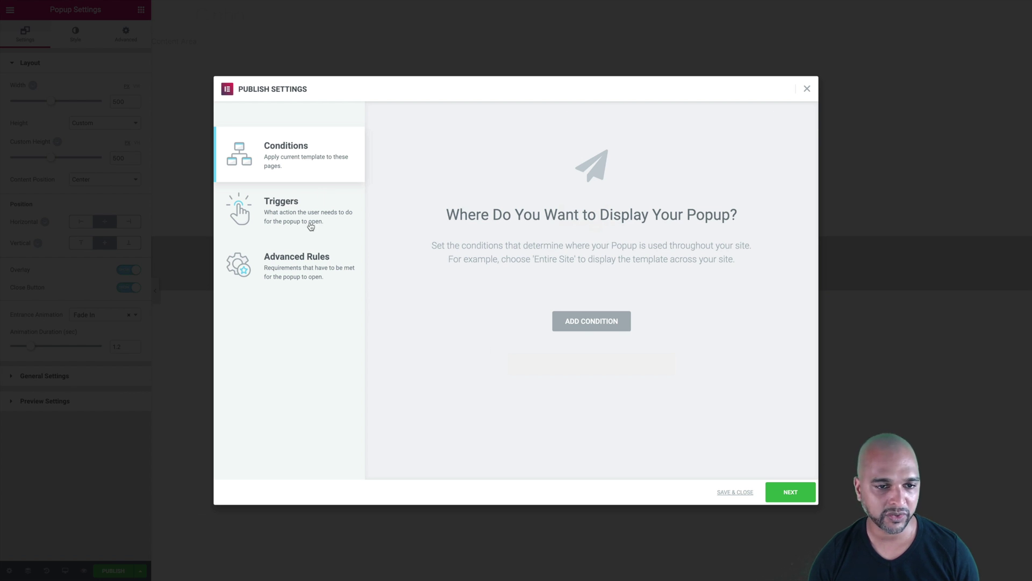
left_click(557, 320)
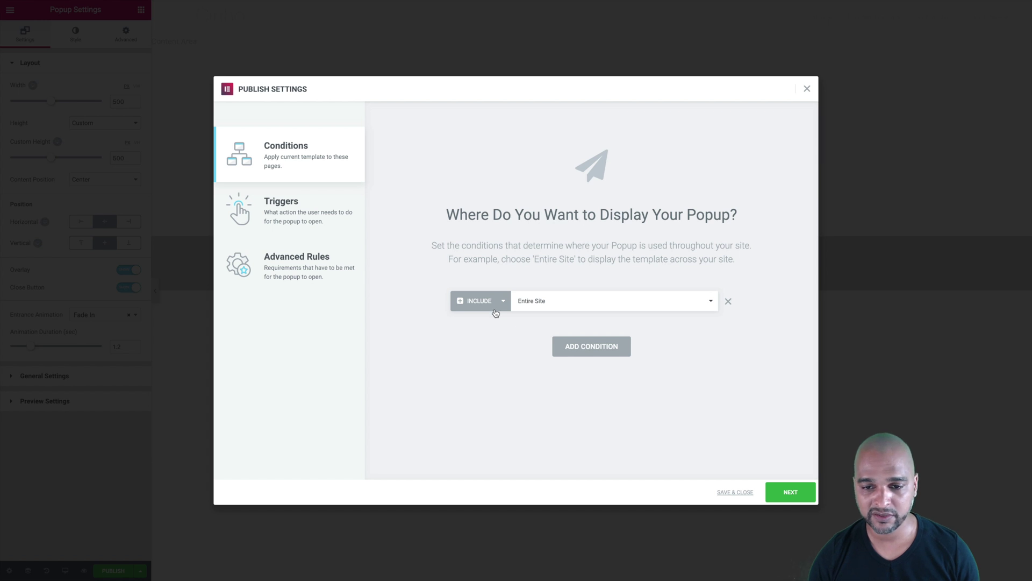
left_click(789, 493)
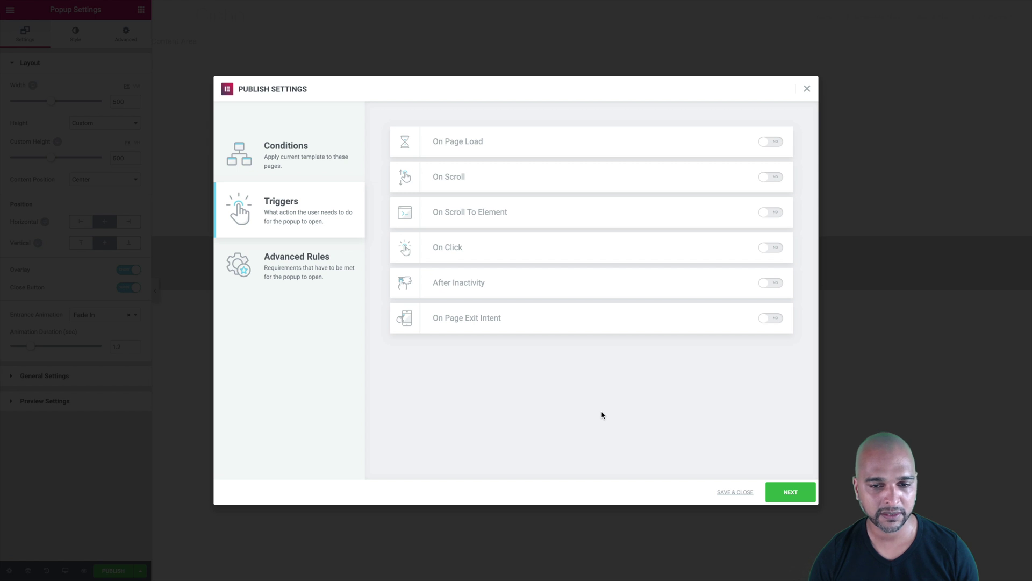
left_click(793, 491)
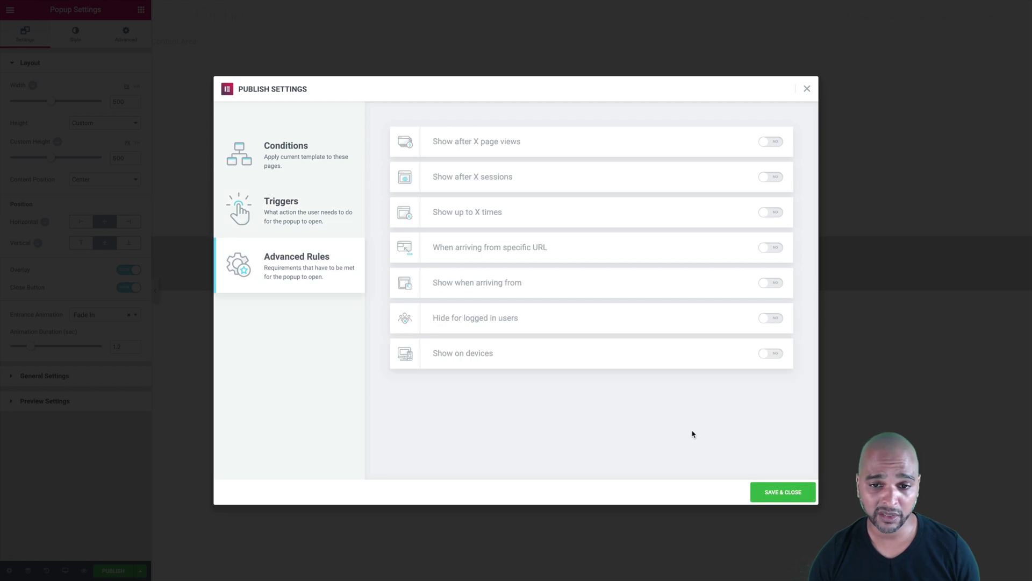
left_click(775, 493)
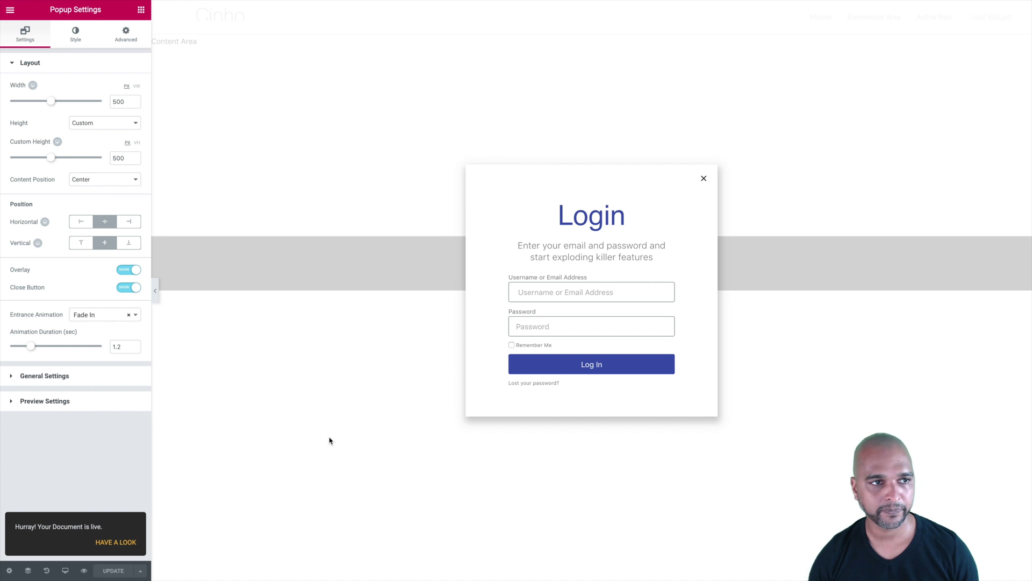
Step: Exit the popup editor to the WordPress dashboard and open the Theme Builder's header templates
left_click(10, 10)
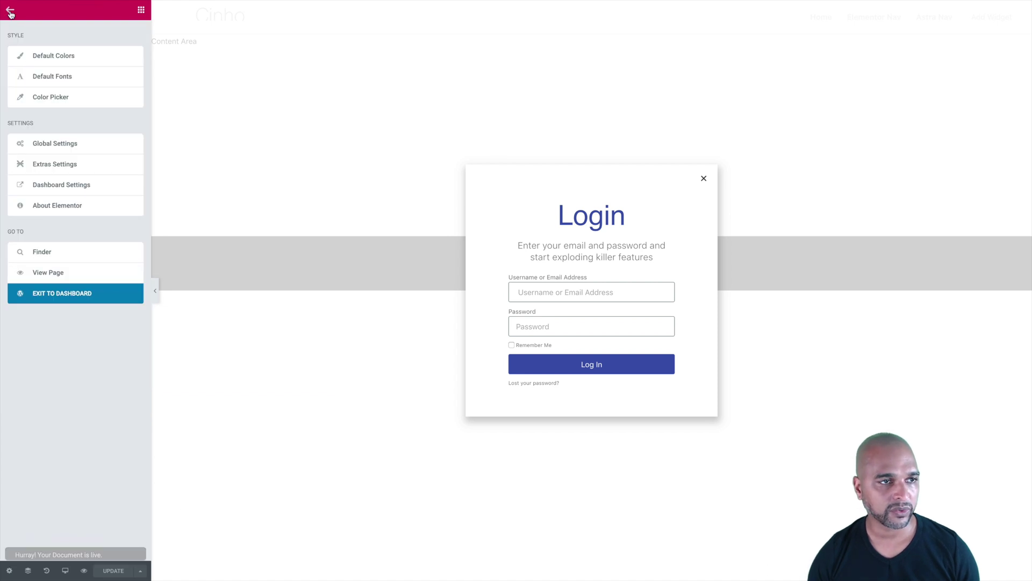
left_click(50, 294)
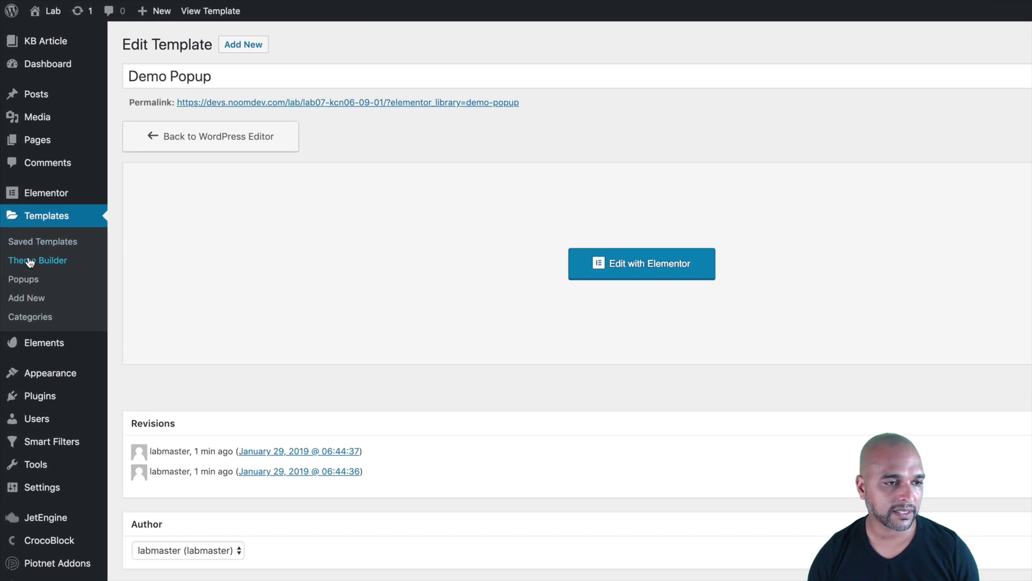
left_click(30, 261)
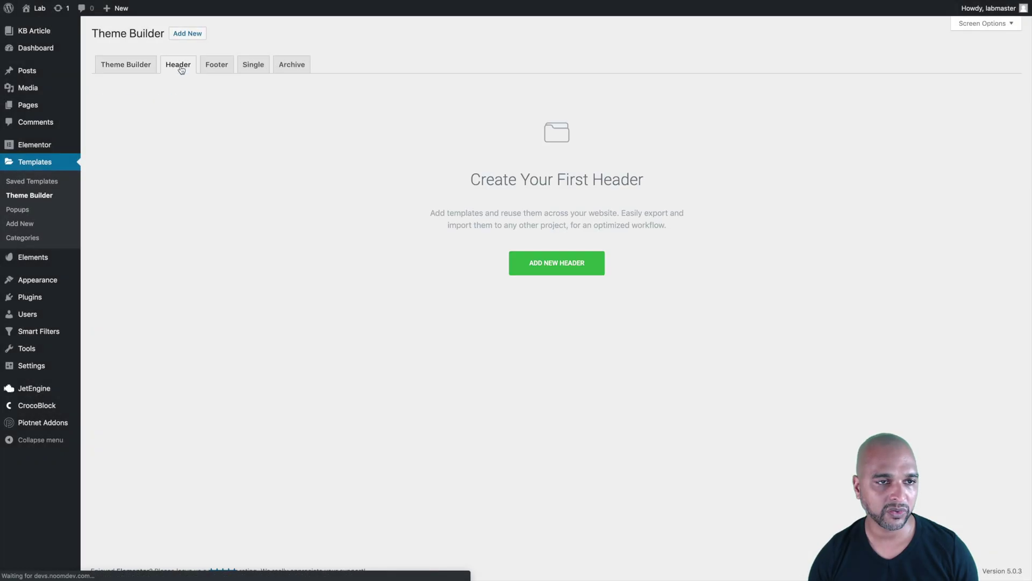
Step: Create a new header template named "Demo header"
left_click(548, 272)
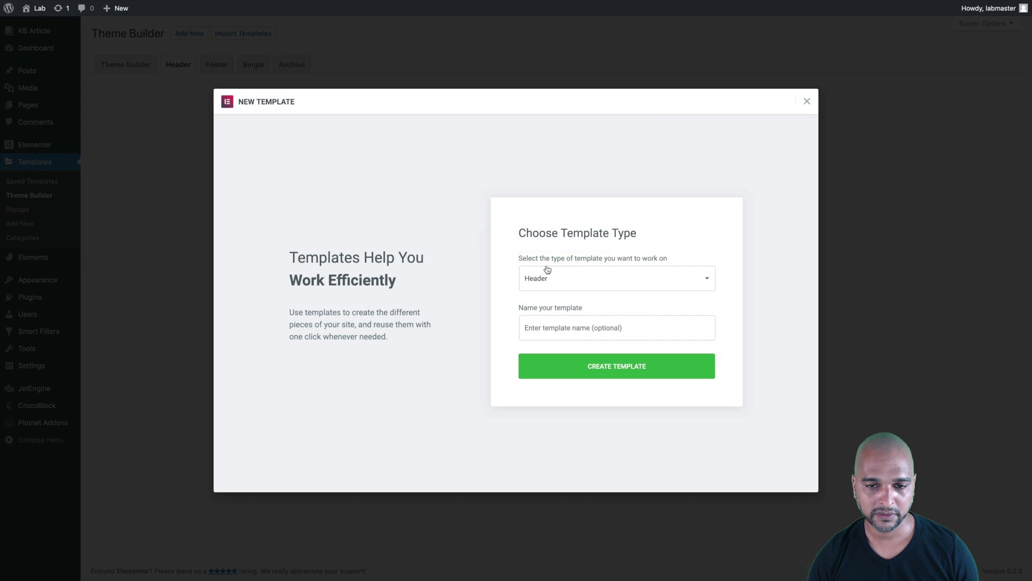
left_click(539, 326)
type("M")
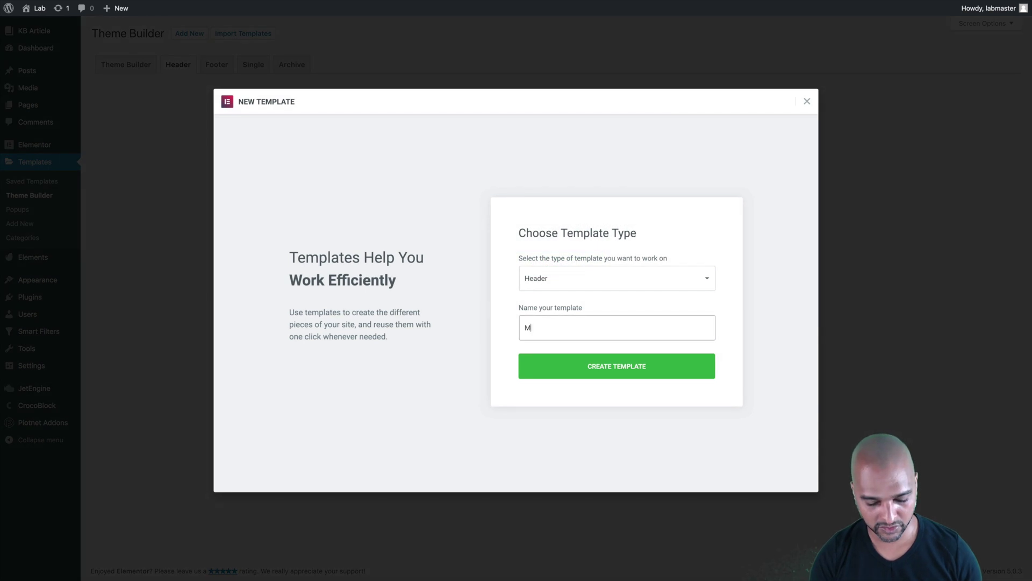
type("y hea")
key("ctrl+a")
type("D")
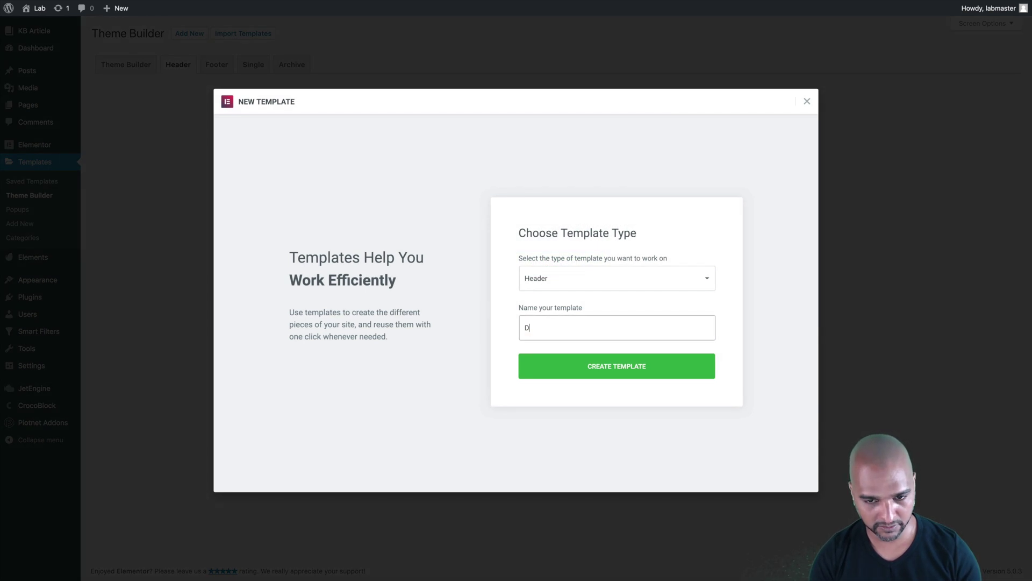
type("emo header")
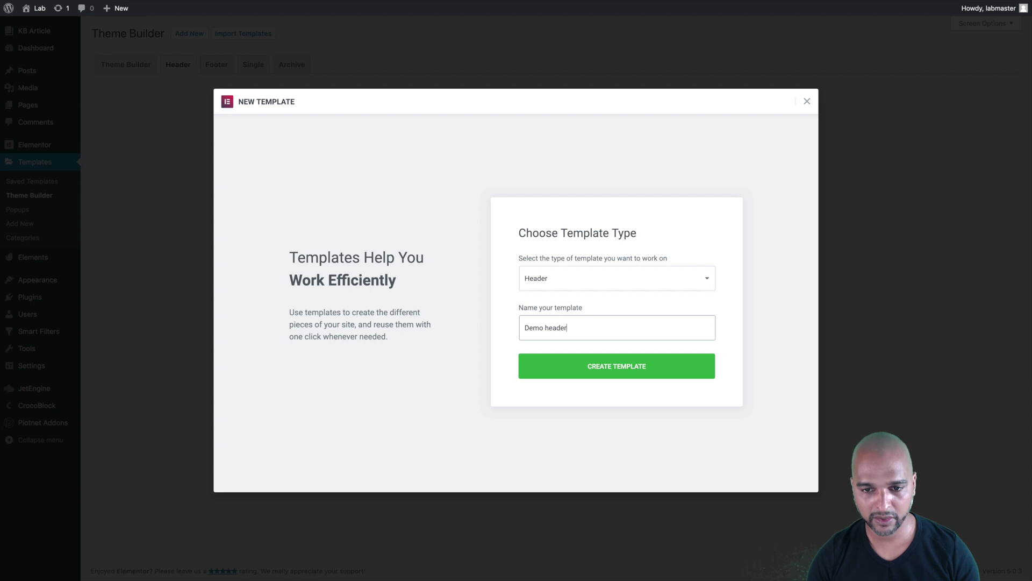
left_click(610, 374)
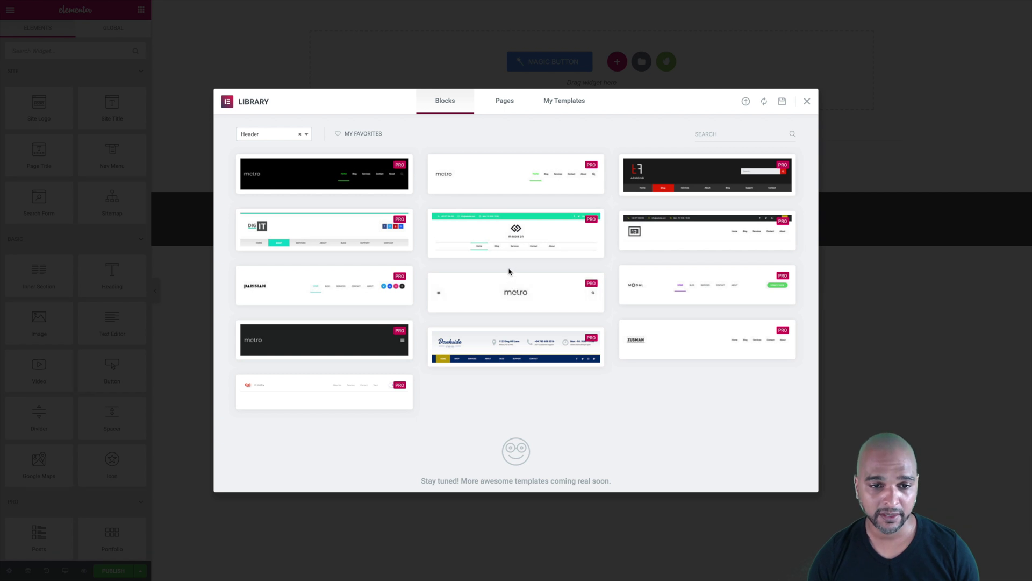
Step: Insert the white library header block with the green button and set its section's content width to Full Width
mouse_move(652, 274)
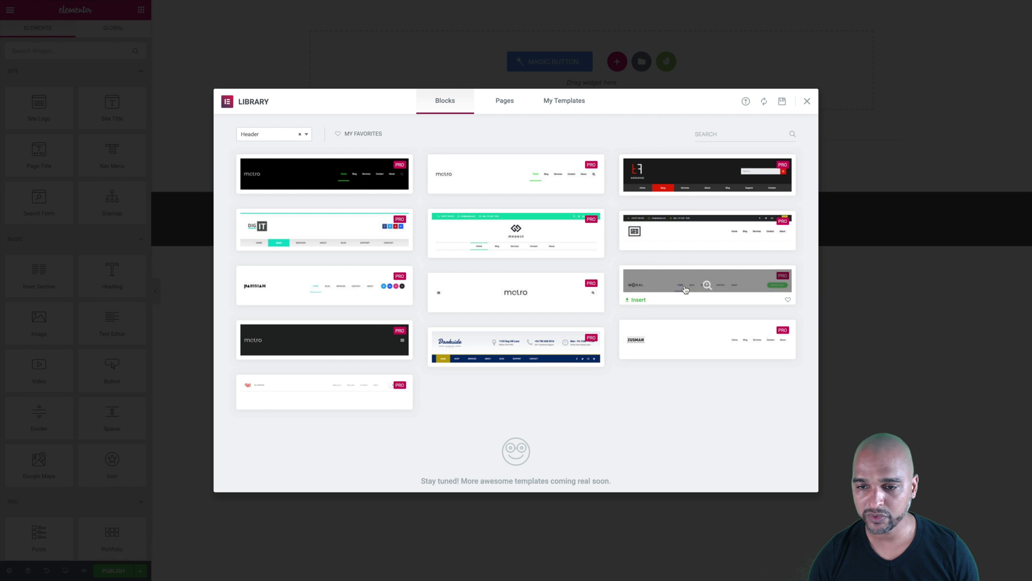
left_click(639, 297)
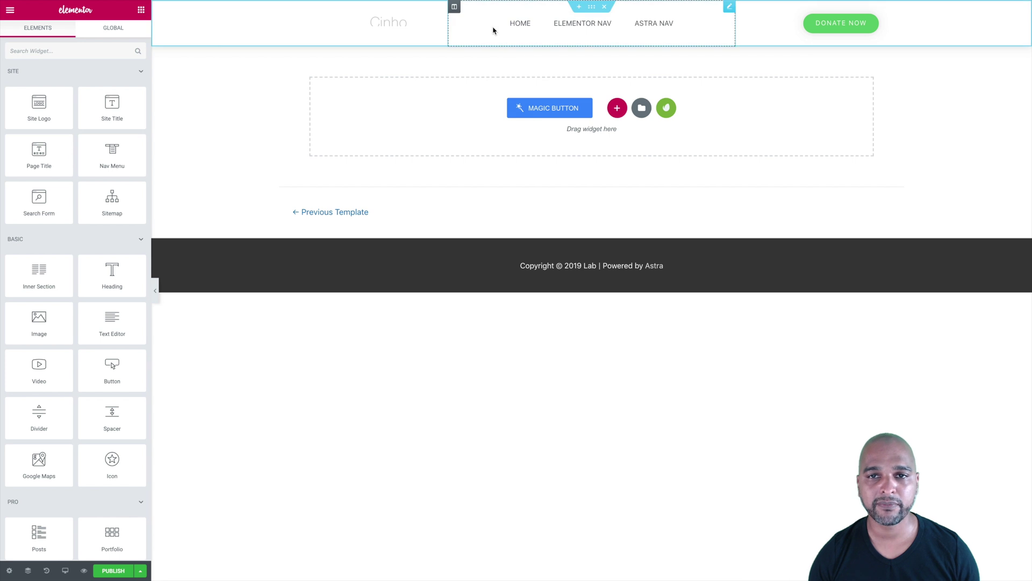
left_click(591, 8)
left_click(86, 123)
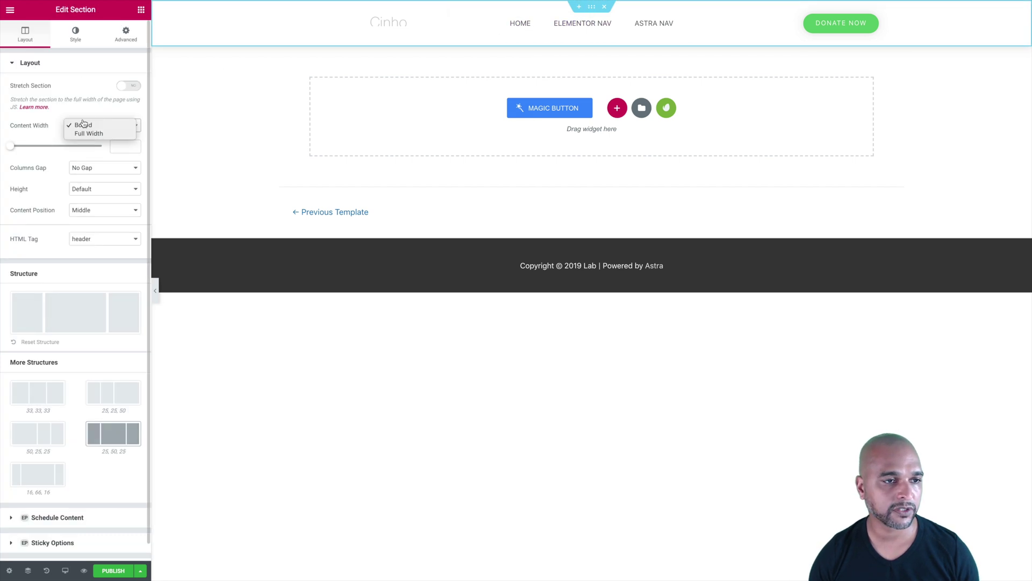
left_click(82, 134)
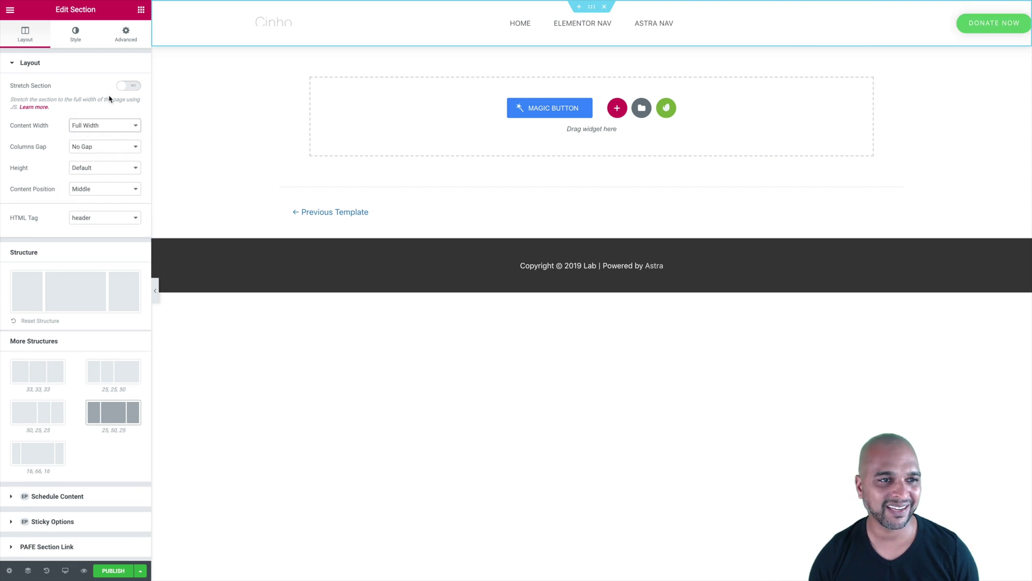
Step: Unlink the header section's padding values and set the right and left padding to 30 px
left_click(118, 36)
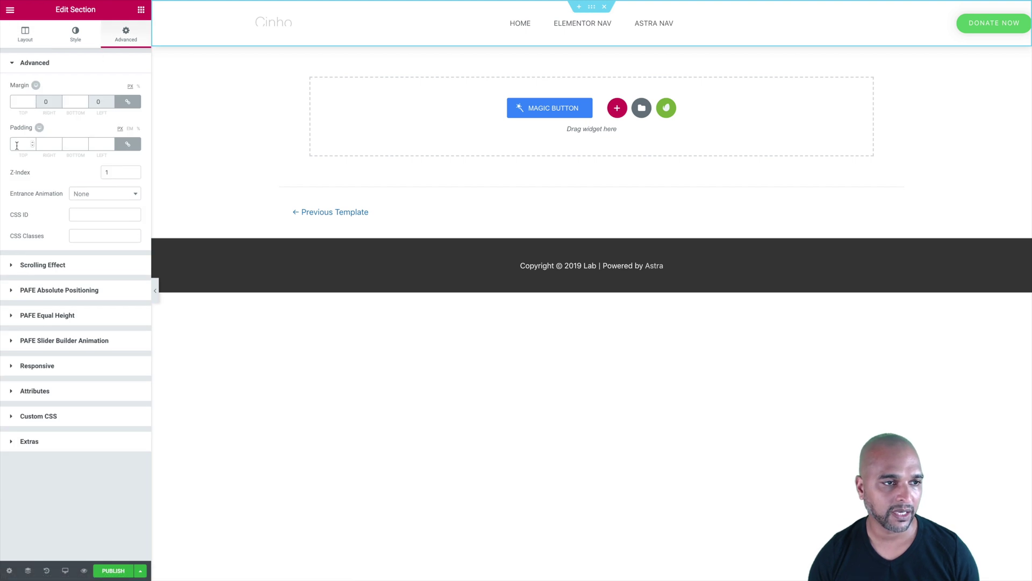
left_click(127, 146)
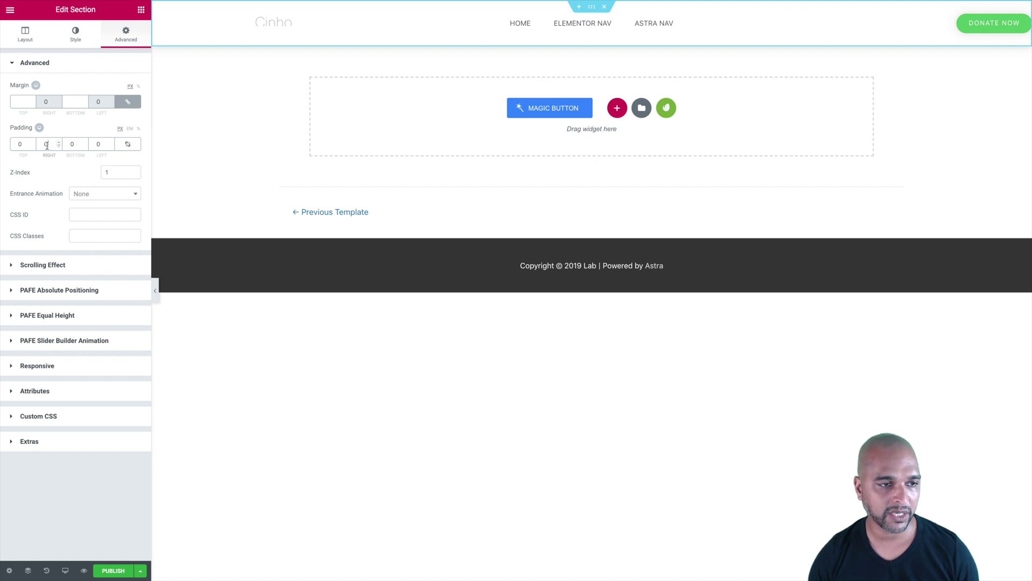
type("30")
key("Tab")
key("Tab")
type("30")
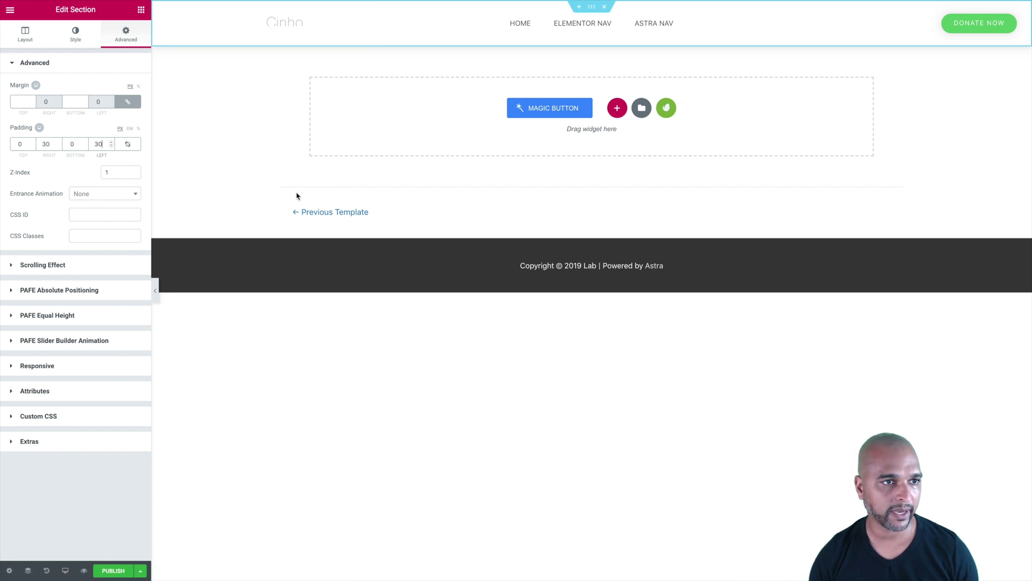
Step: Set the site logo's alignment to left in the header
left_click(258, 30)
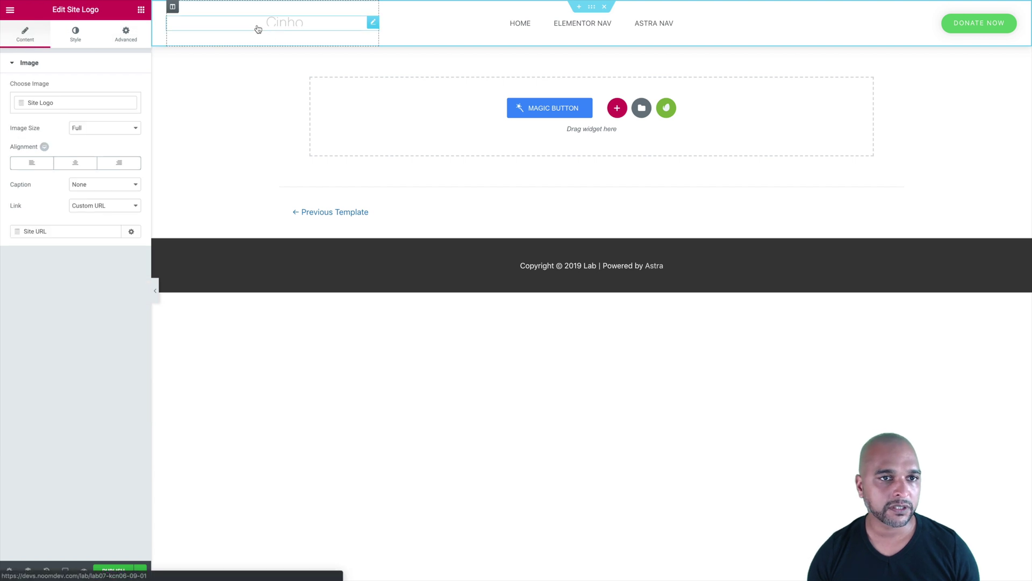
left_click(67, 36)
double_click(122, 106)
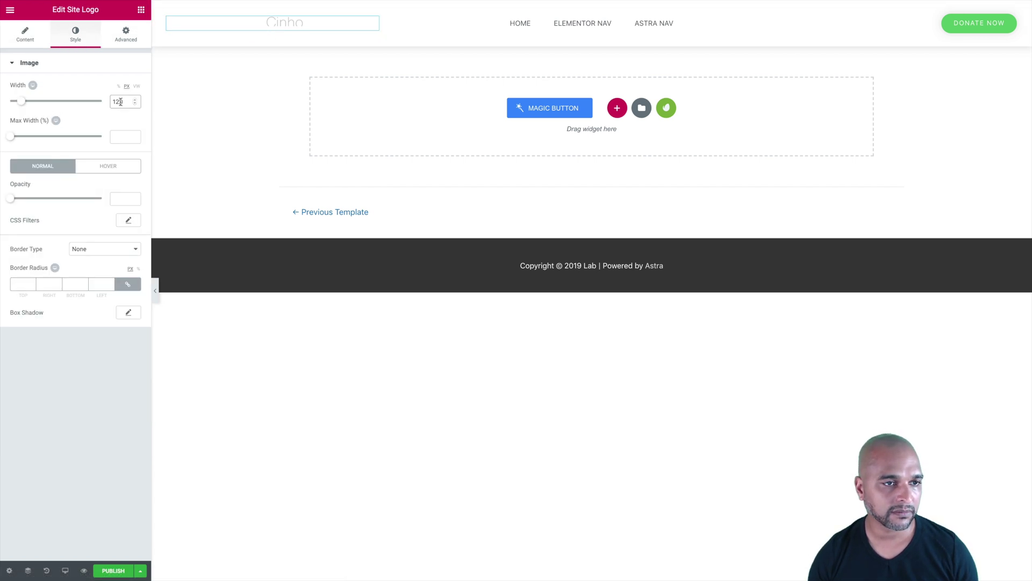
left_click(23, 42)
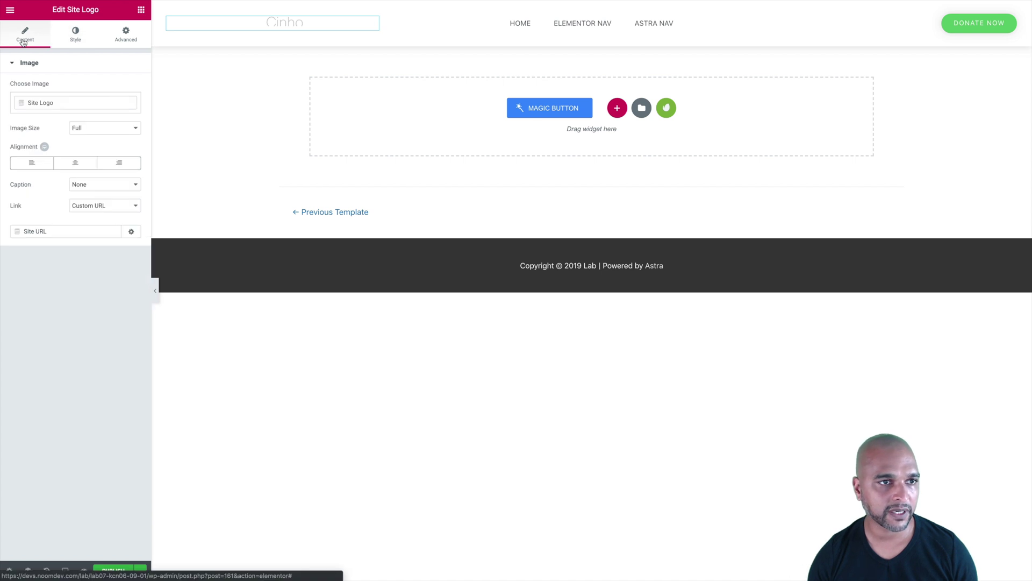
left_click(30, 163)
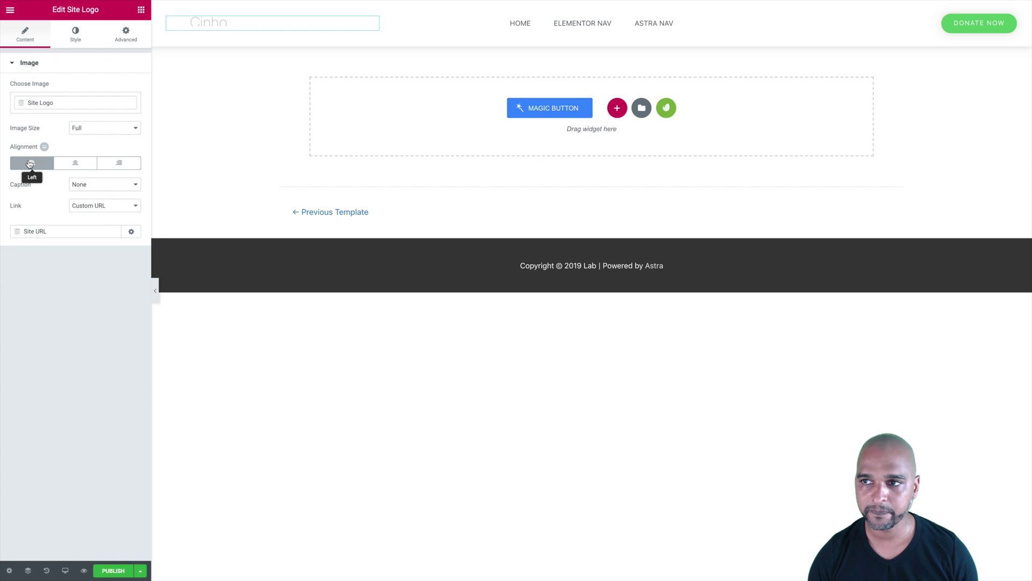
Step: Remove the box shadow from the header section by resetting it in the border settings
left_click(1006, 26)
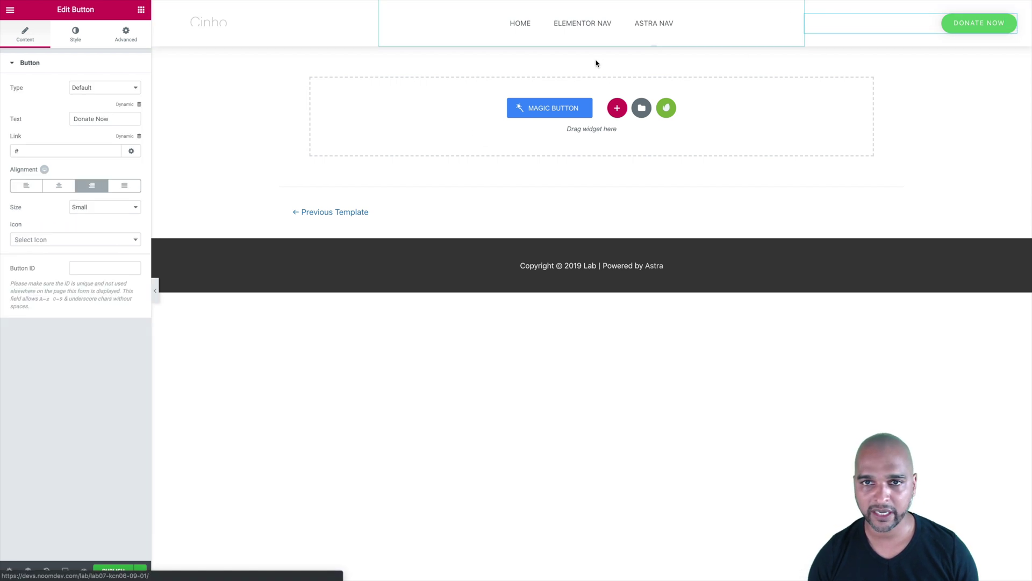
left_click(592, 7)
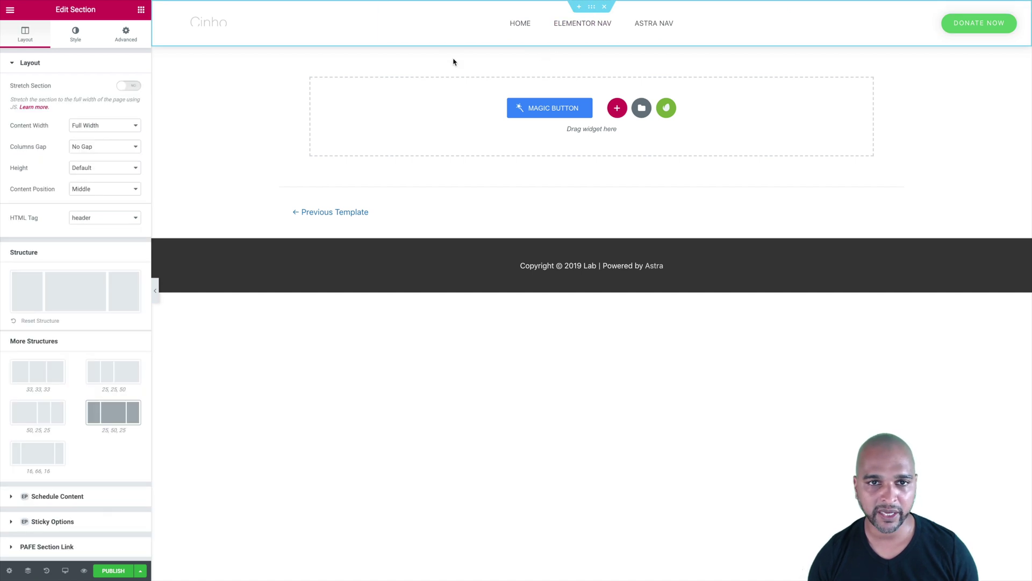
left_click(125, 43)
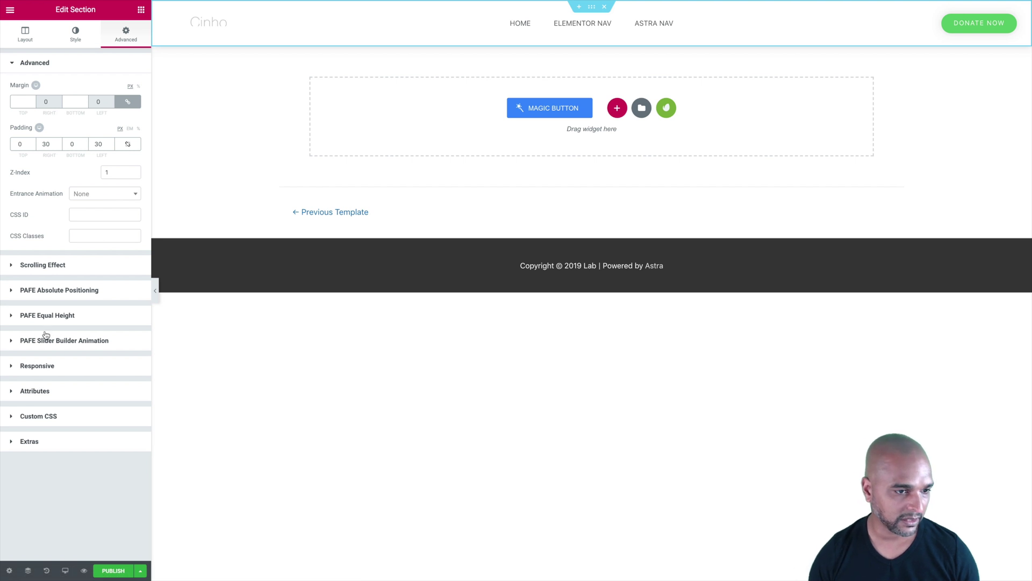
left_click(76, 43)
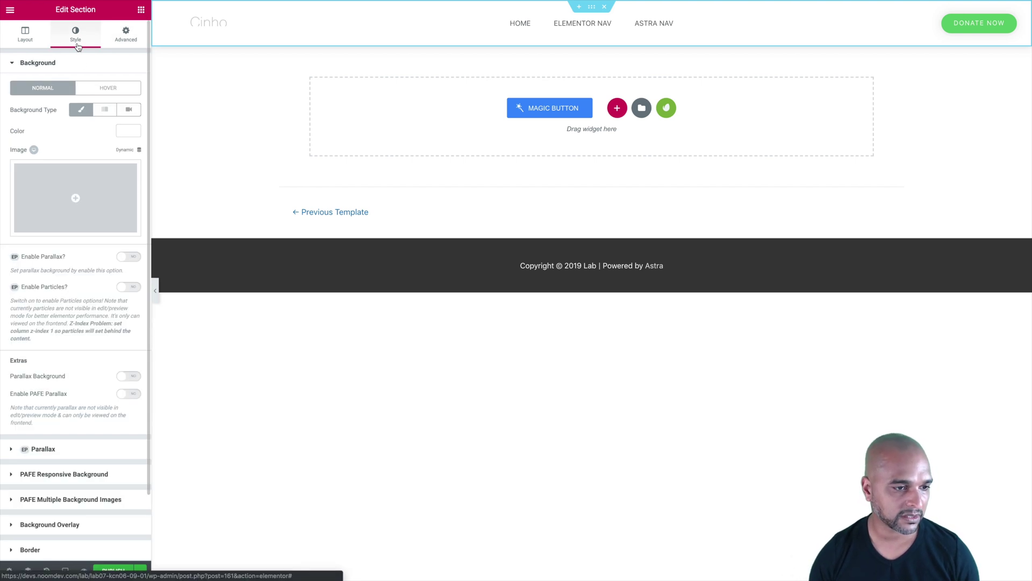
scroll(49, 360, "down", 3)
left_click(23, 474)
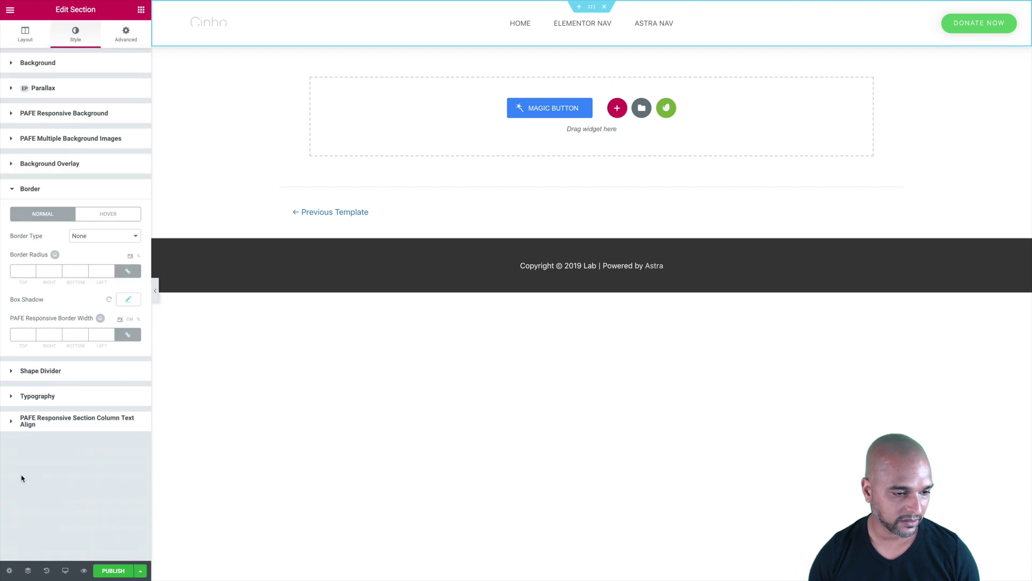
left_click(109, 301)
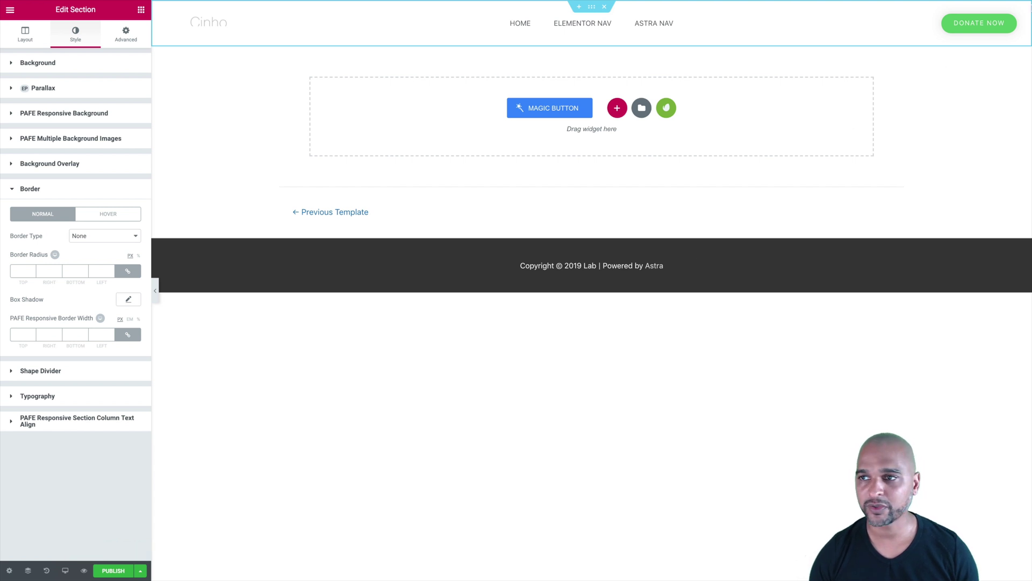
Step: Change the text of the header's Donate Now button to "Login"
left_click(1013, 20)
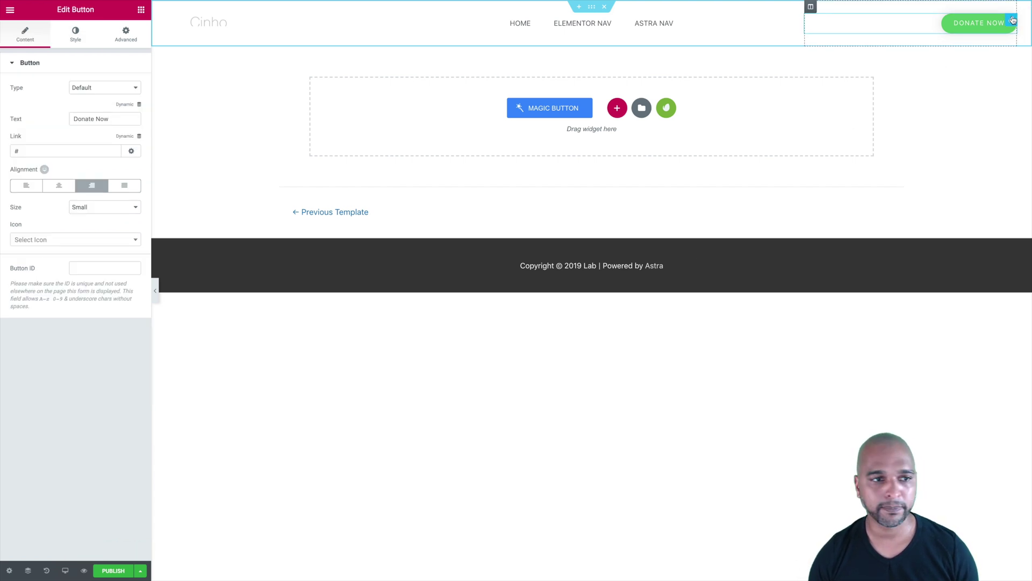
triple_click(83, 119)
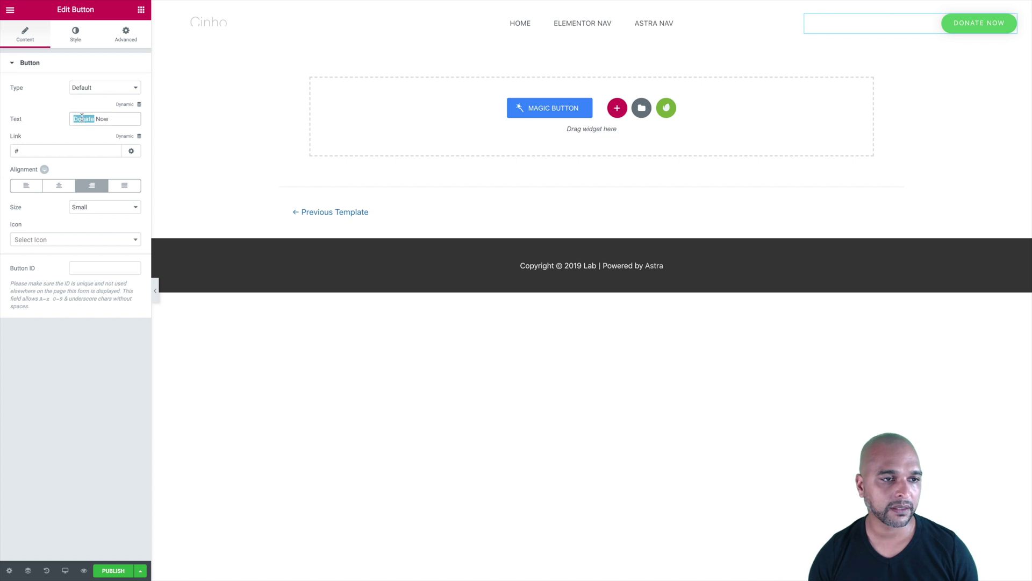
type("Login")
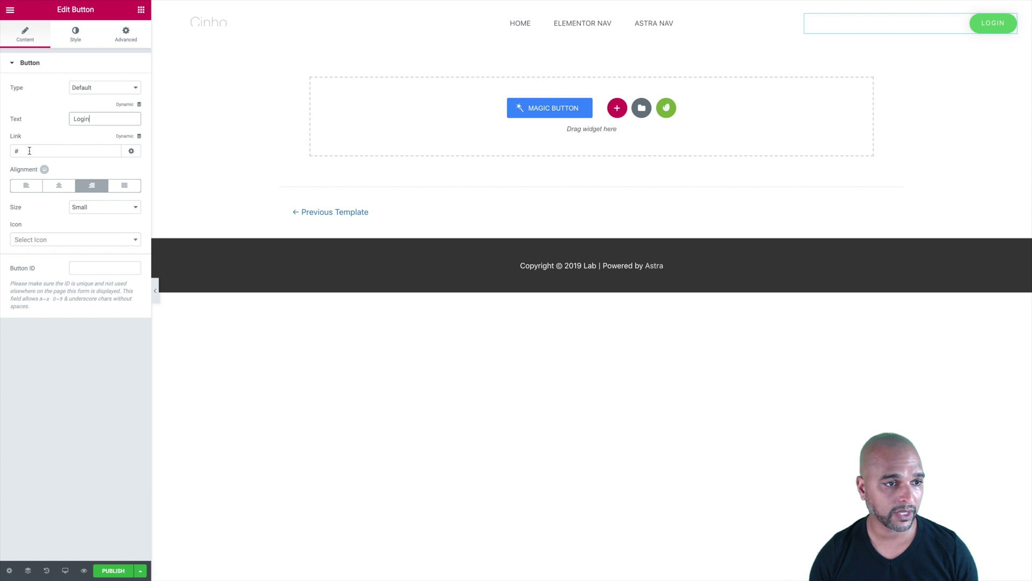
Step: Link the Login button to the dynamic Popup action with Open Popup, targeting "Demo Popup"
left_click(51, 213)
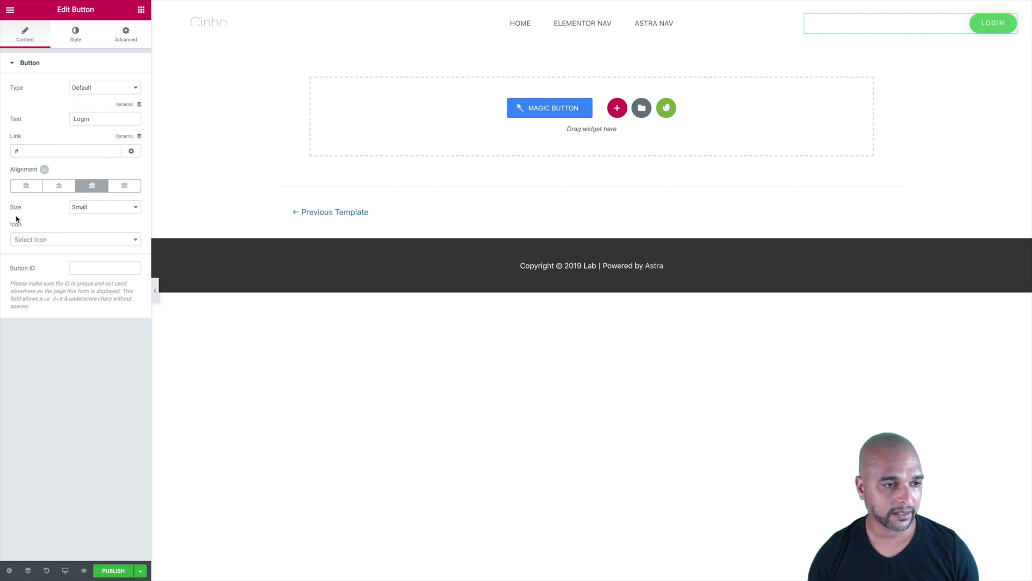
left_click(45, 146)
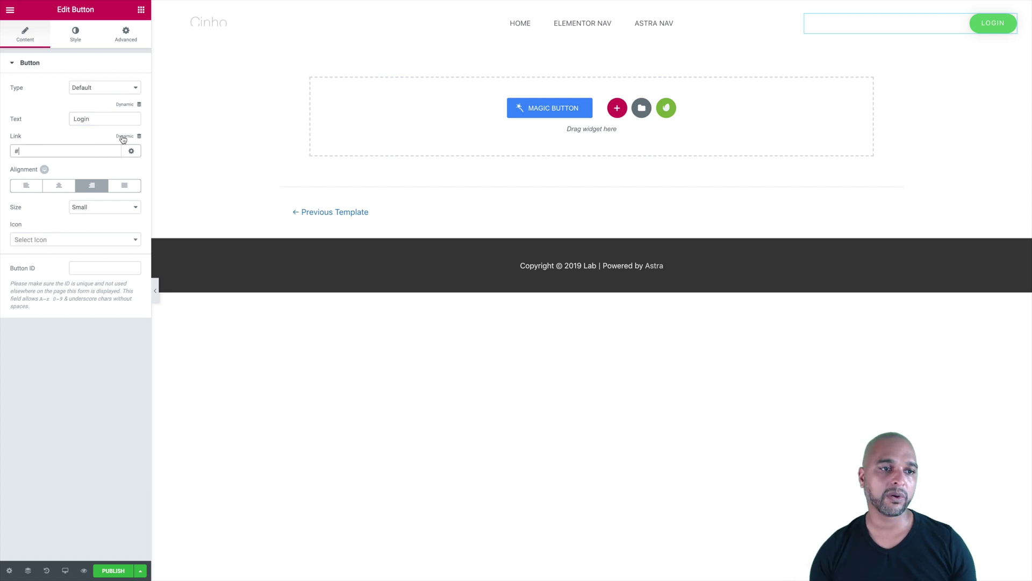
left_click(125, 138)
scroll(55, 221, "down", 4)
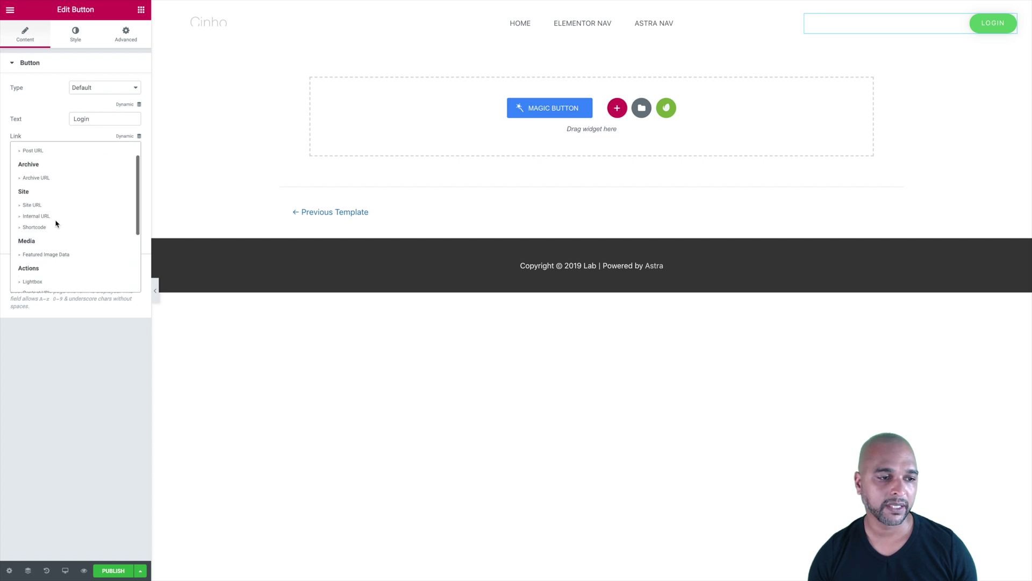
left_click(30, 222)
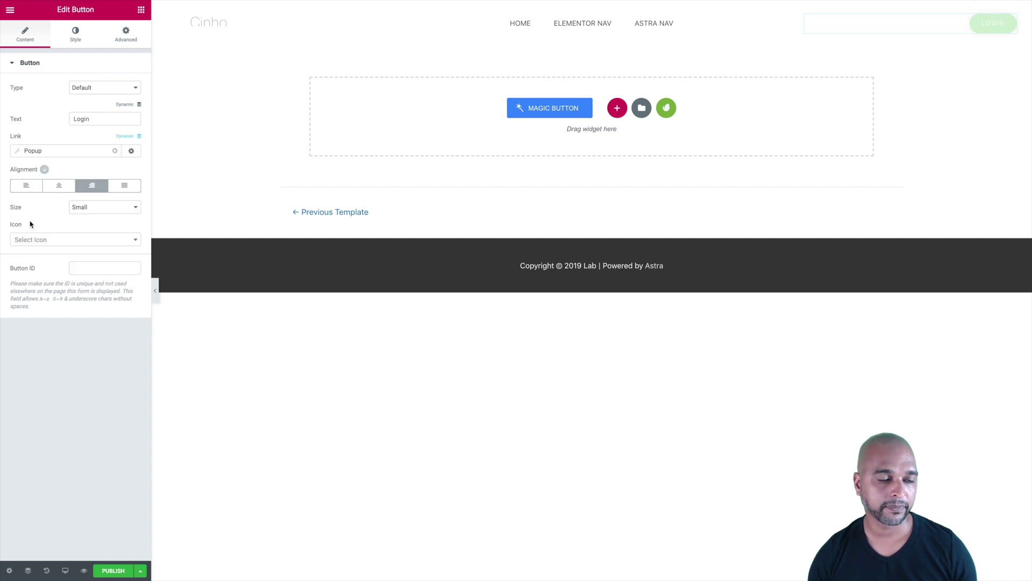
left_click(34, 151)
left_click(20, 152)
left_click(20, 152)
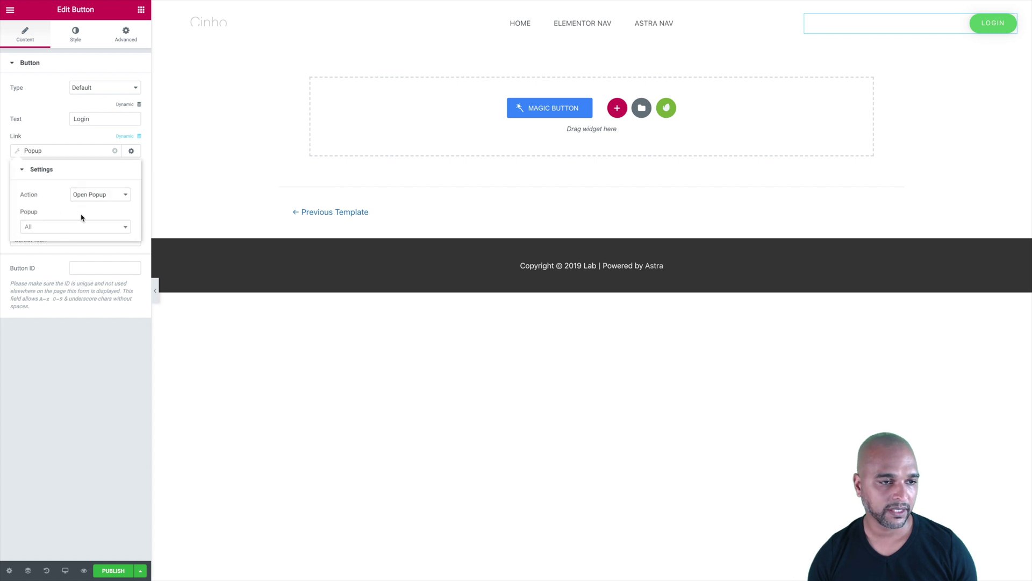
left_click(56, 227)
type("demo")
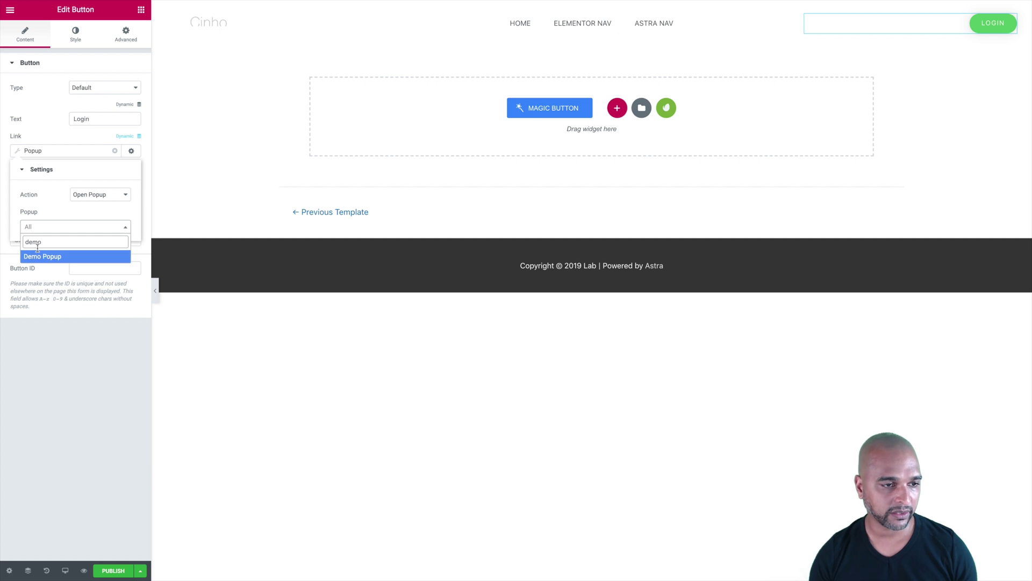
left_click(39, 257)
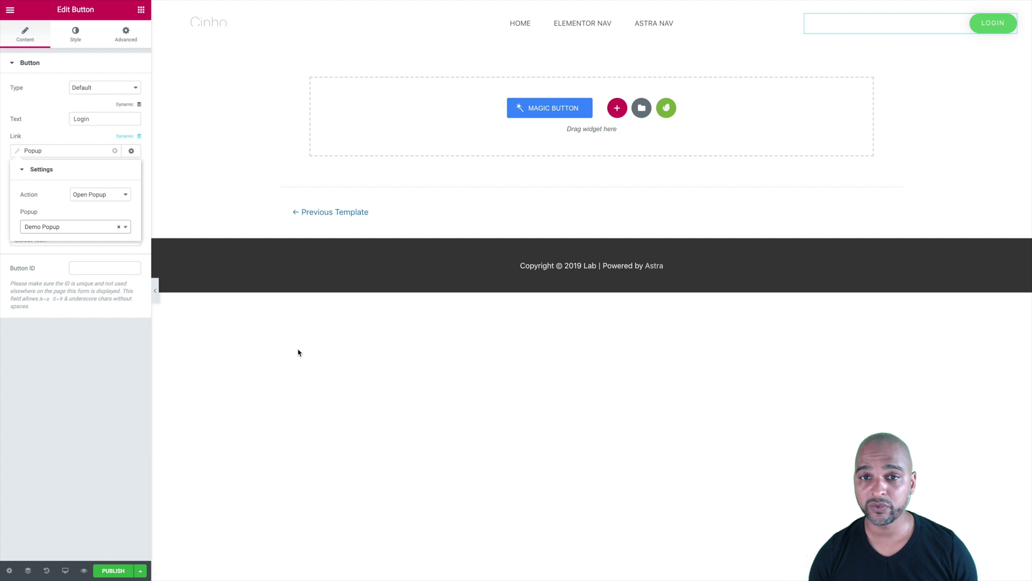
Step: Publish the header with an include condition of Singular, All Pages, limited to the Elementor Nav page
left_click(113, 569)
left_click(498, 322)
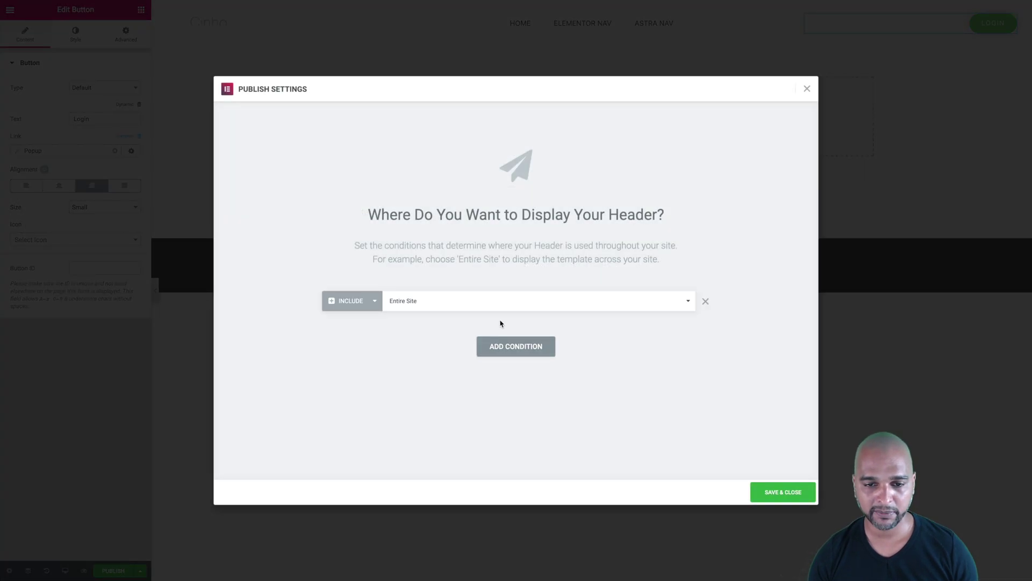
left_click(421, 301)
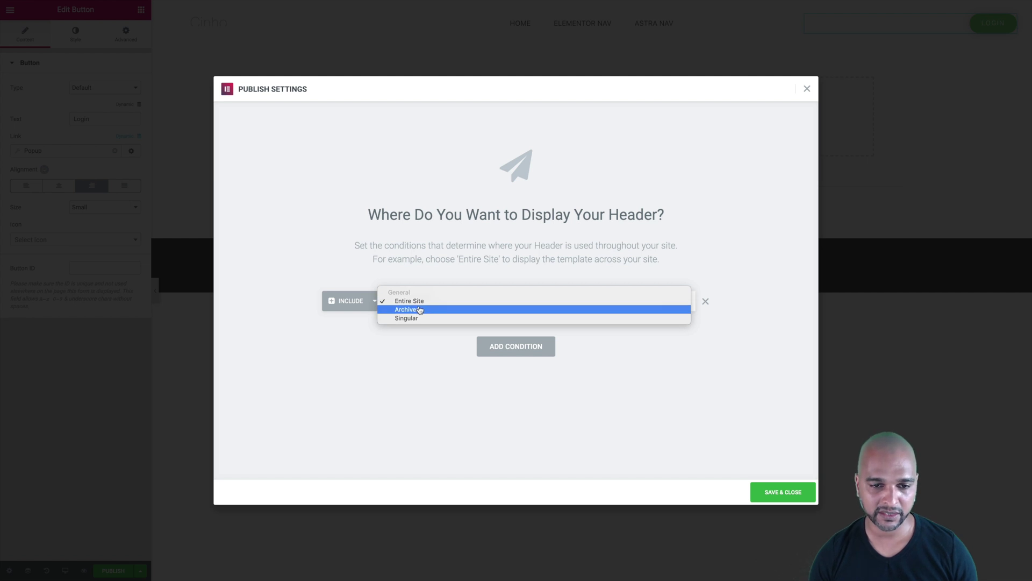
left_click(417, 318)
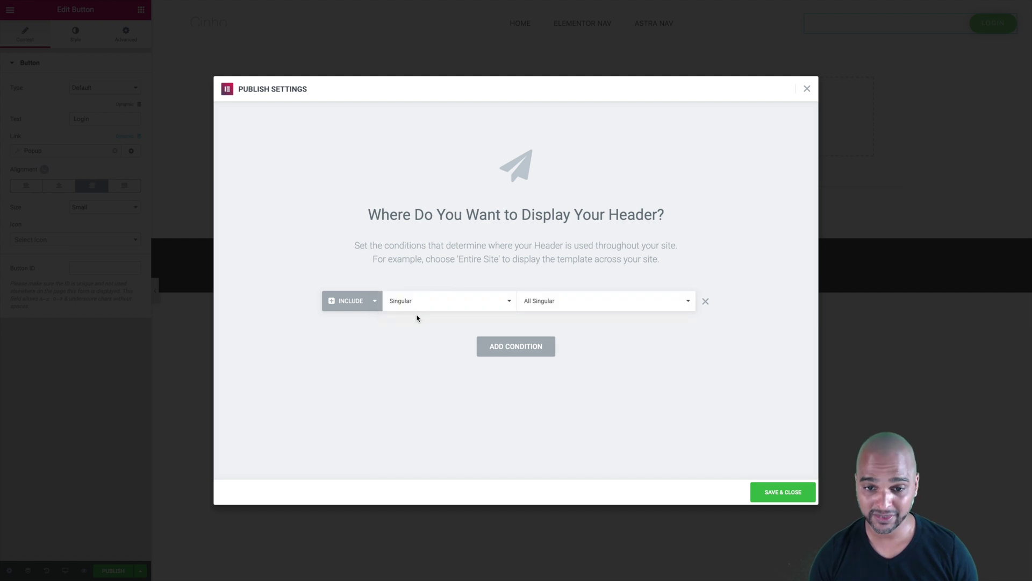
left_click(544, 299)
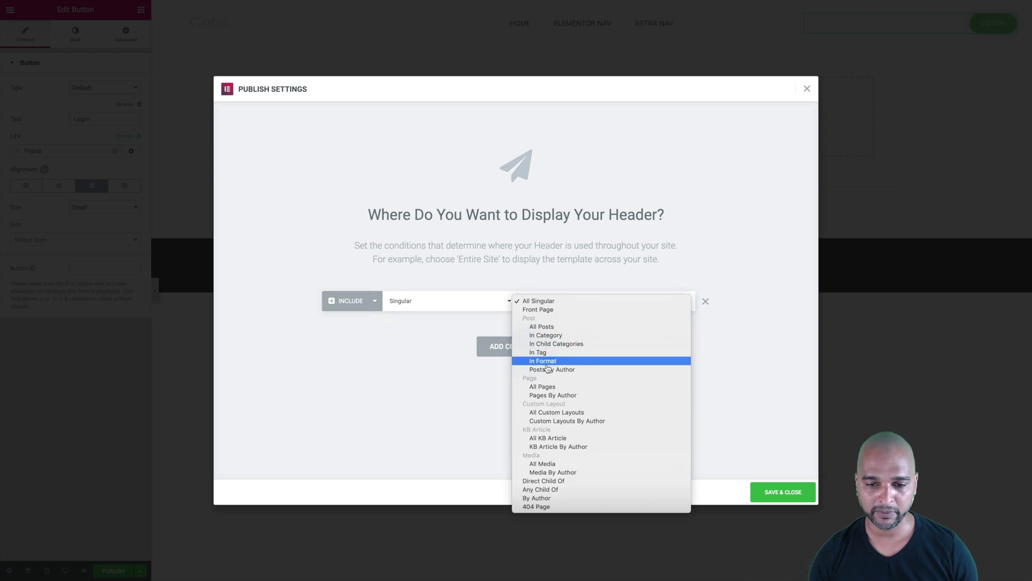
left_click(543, 386)
left_click(645, 304)
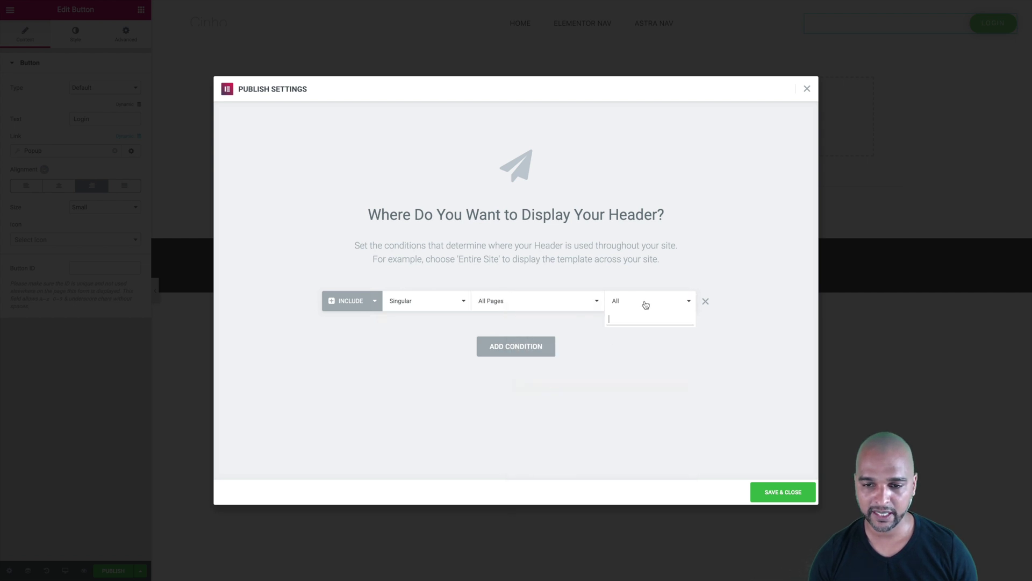
type("element")
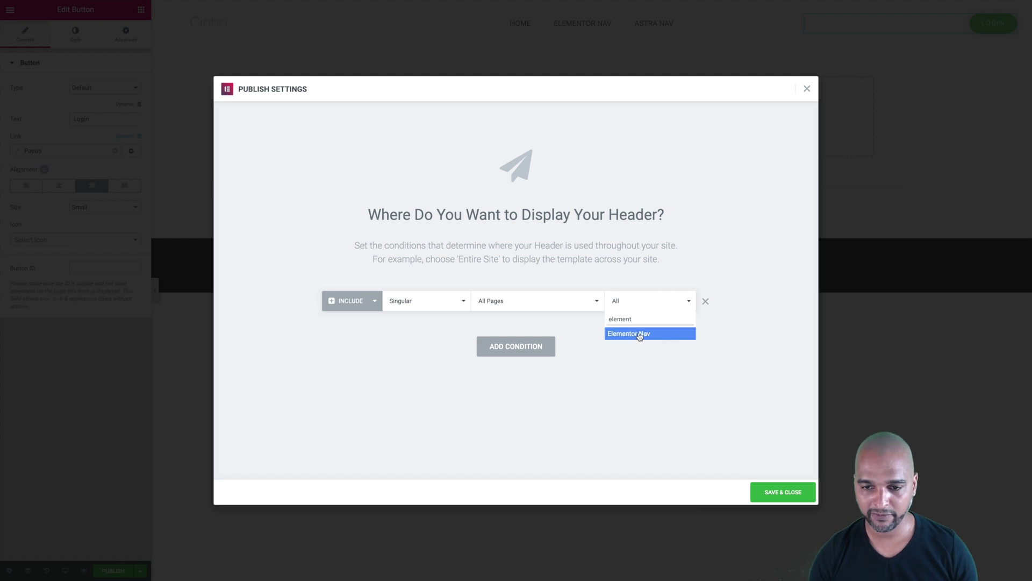
left_click(639, 334)
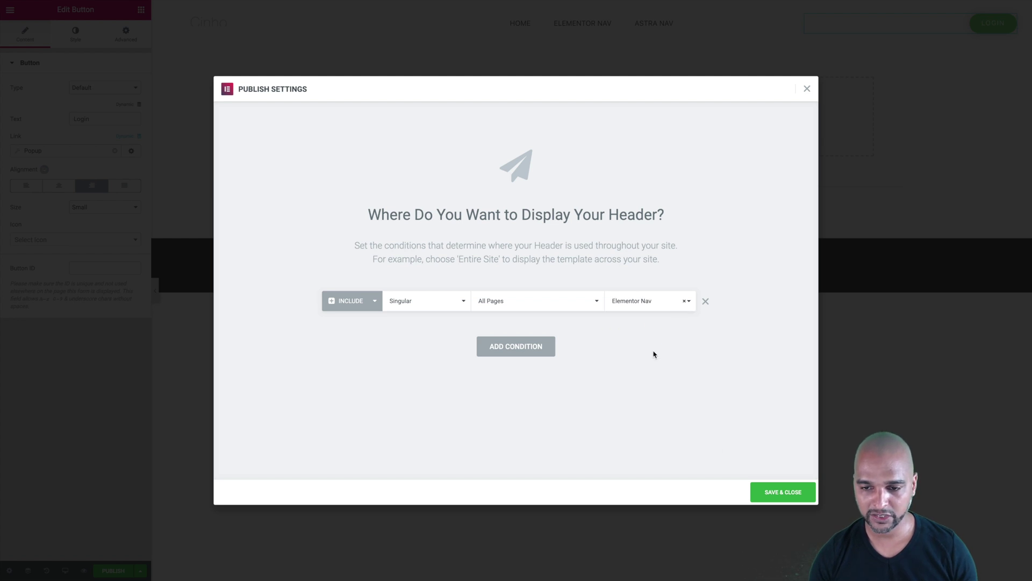
left_click(772, 492)
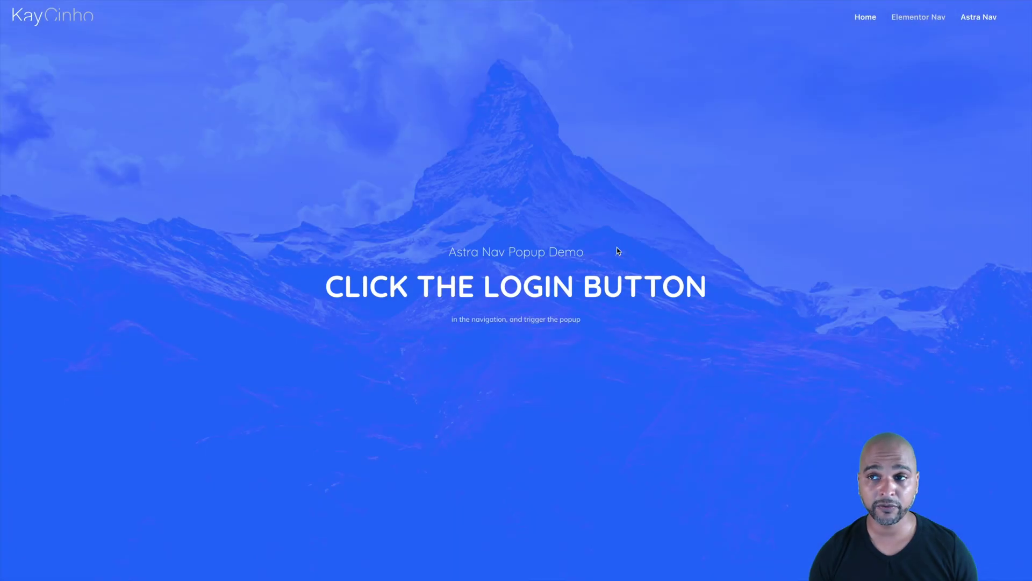
Step: Open the live Elementor Nav page, test the header's Login button and close the popup
left_click(903, 19)
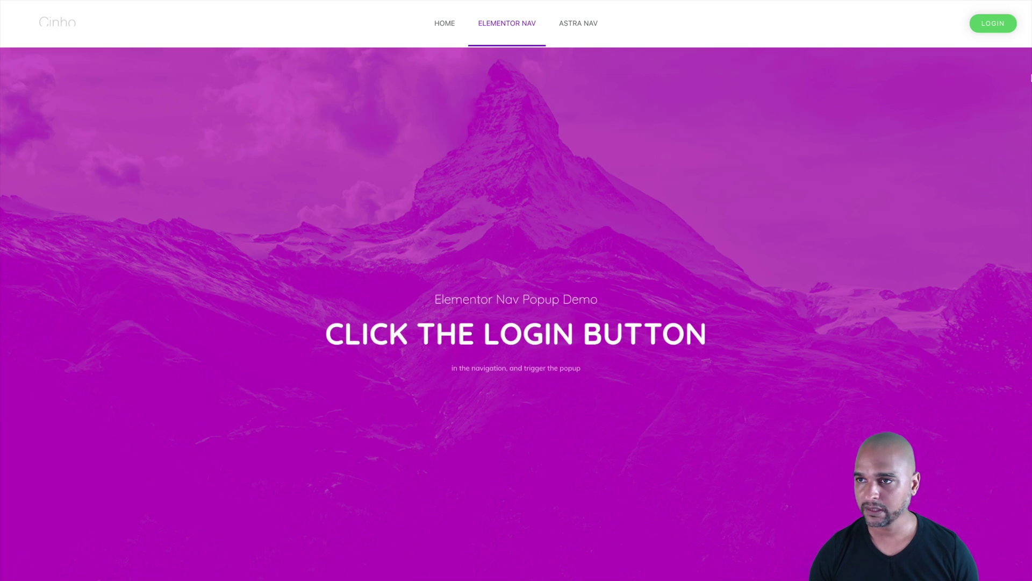
left_click(991, 24)
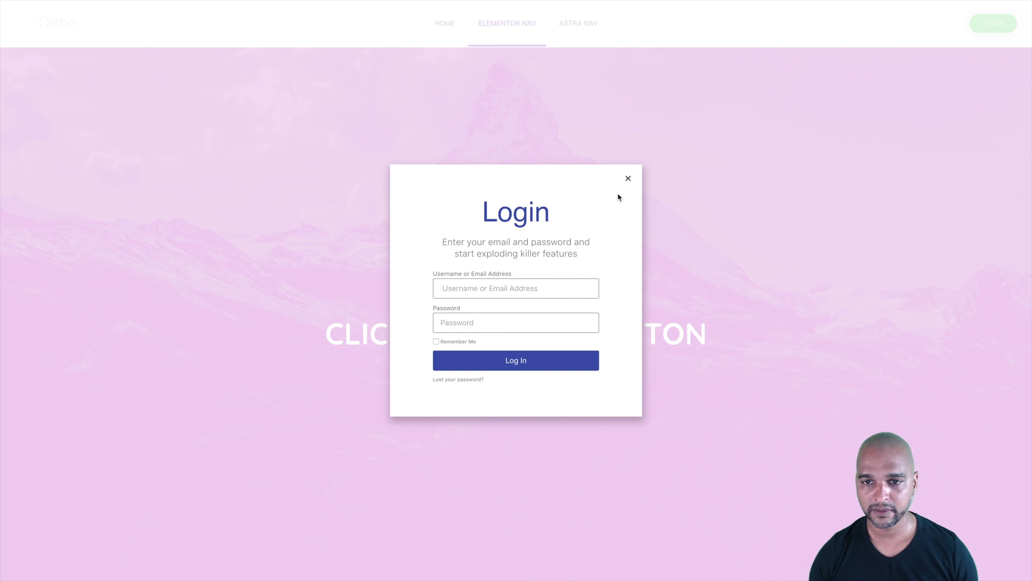
left_click(628, 178)
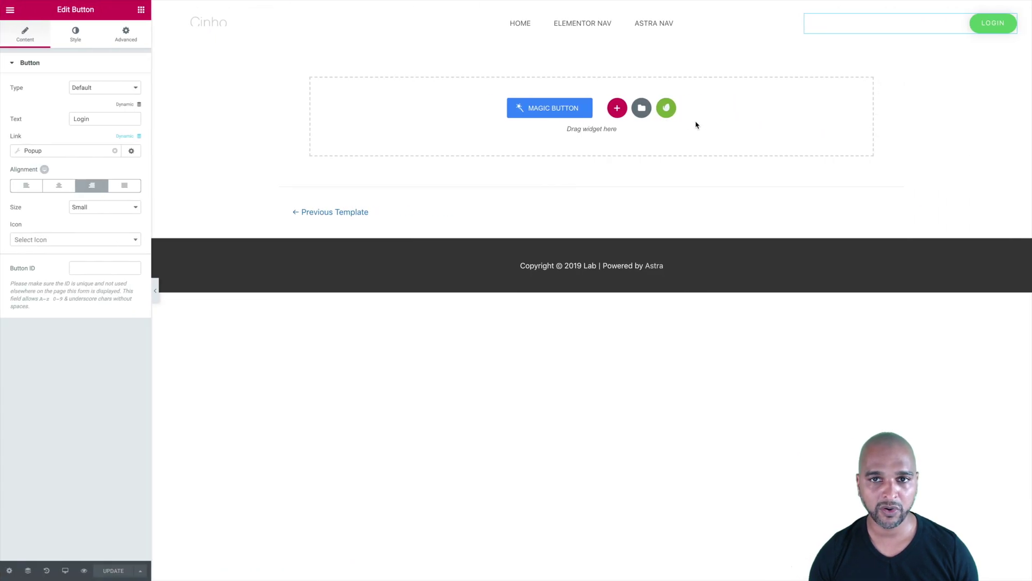
Step: Make the header section's background color fully transparent, then update the template and reload the live page
left_click(591, 10)
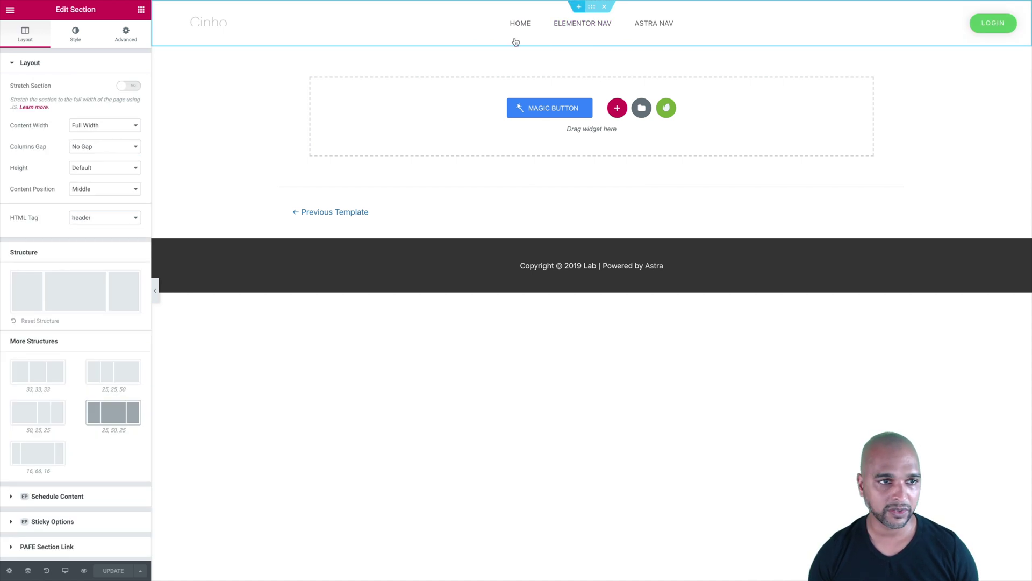
left_click(87, 35)
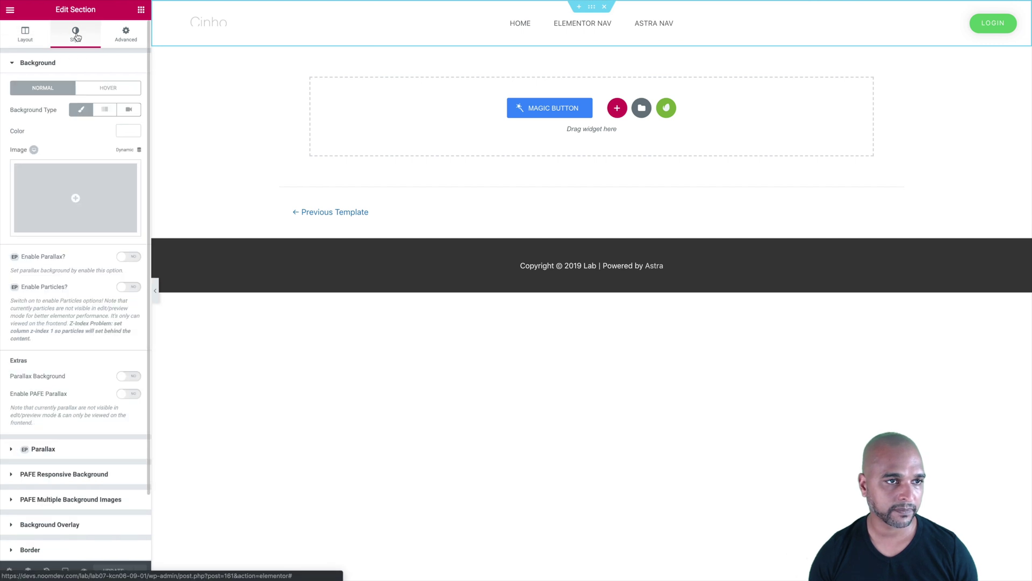
left_click(129, 131)
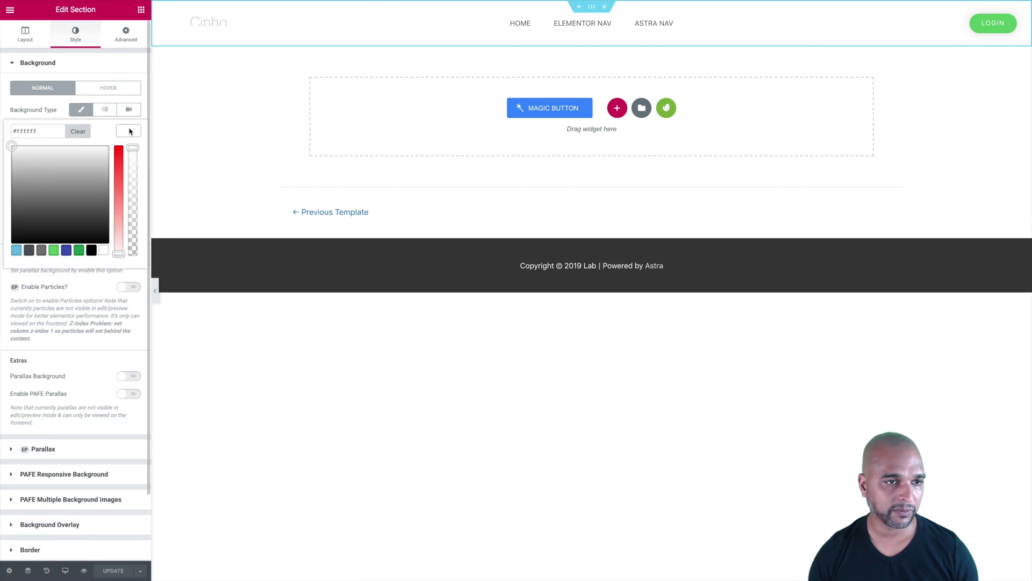
left_click_drag(131, 149, 133, 256)
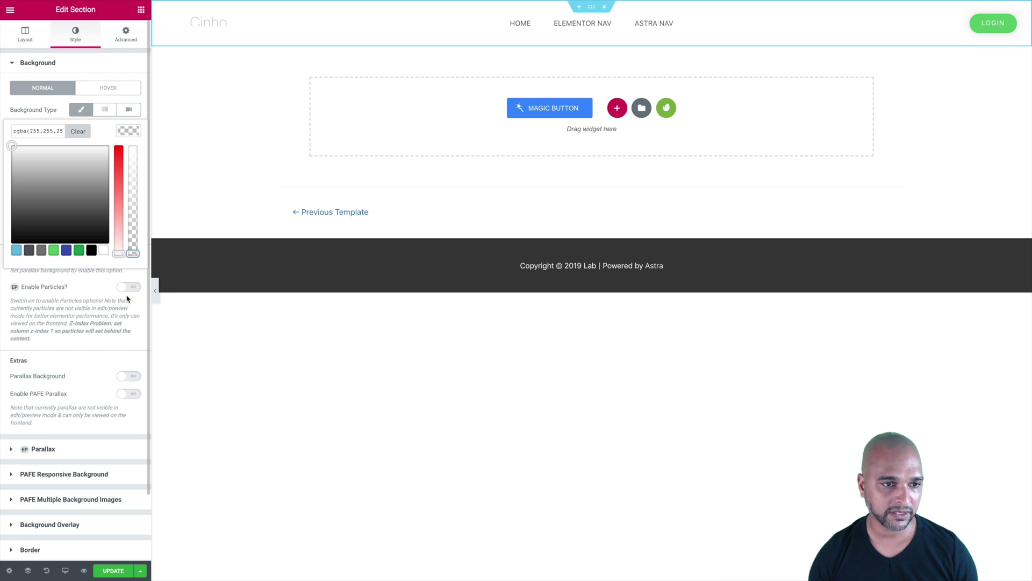
left_click(127, 299)
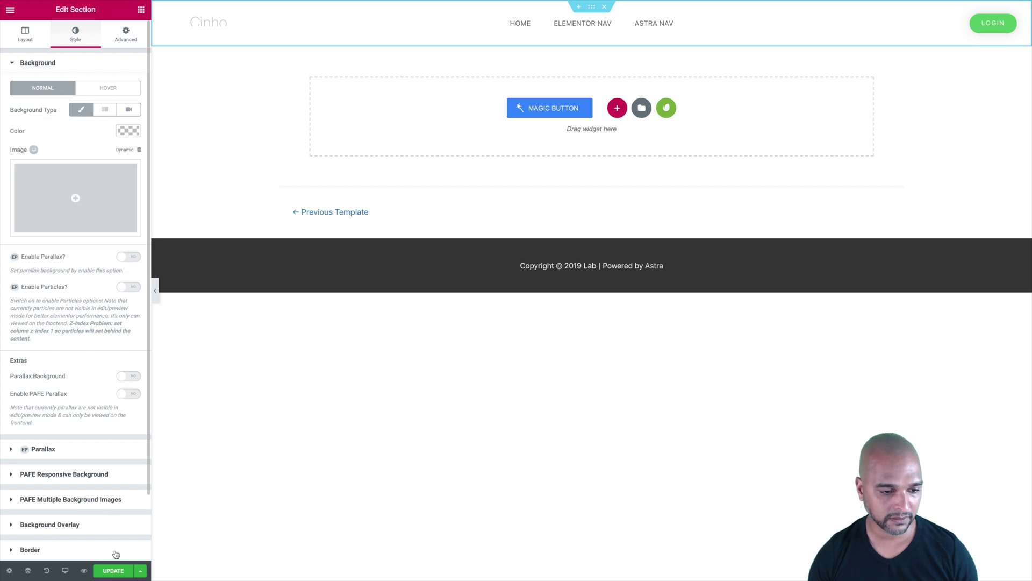
left_click(112, 571)
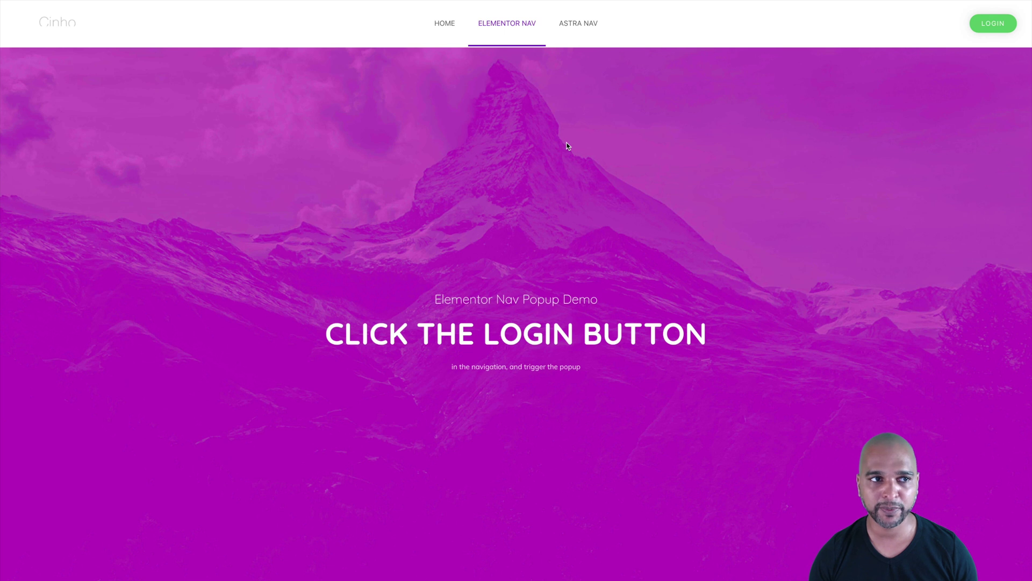
key("ctrl+r")
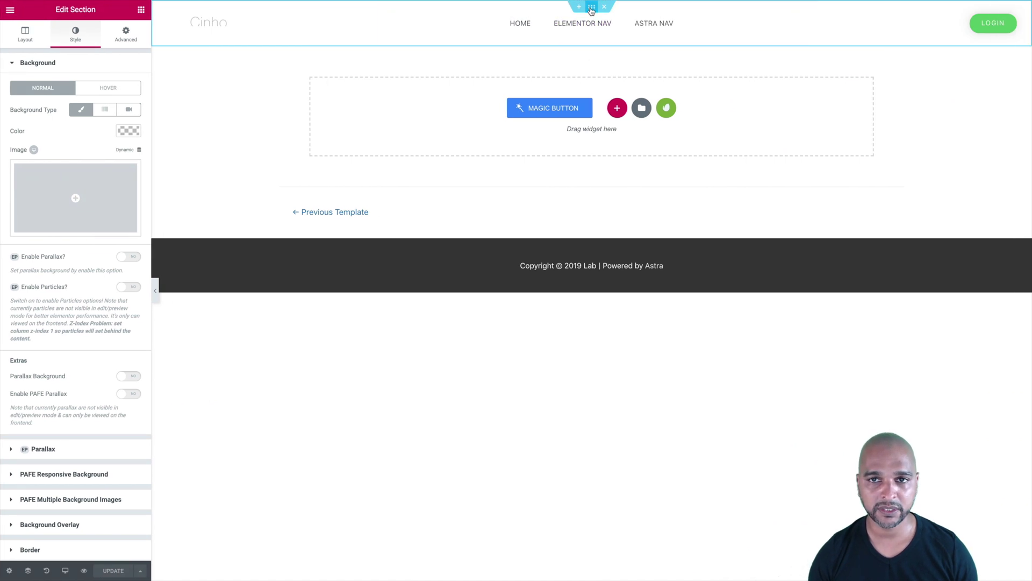
Step: Set the header section's height to Min Height with a minimum of 100 px and update the template
left_click(116, 45)
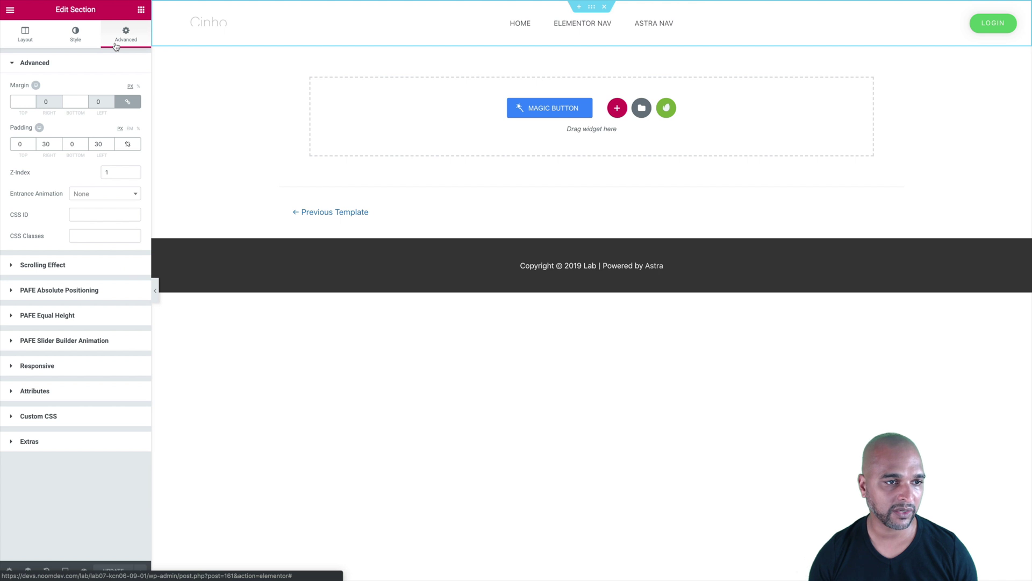
left_click(19, 45)
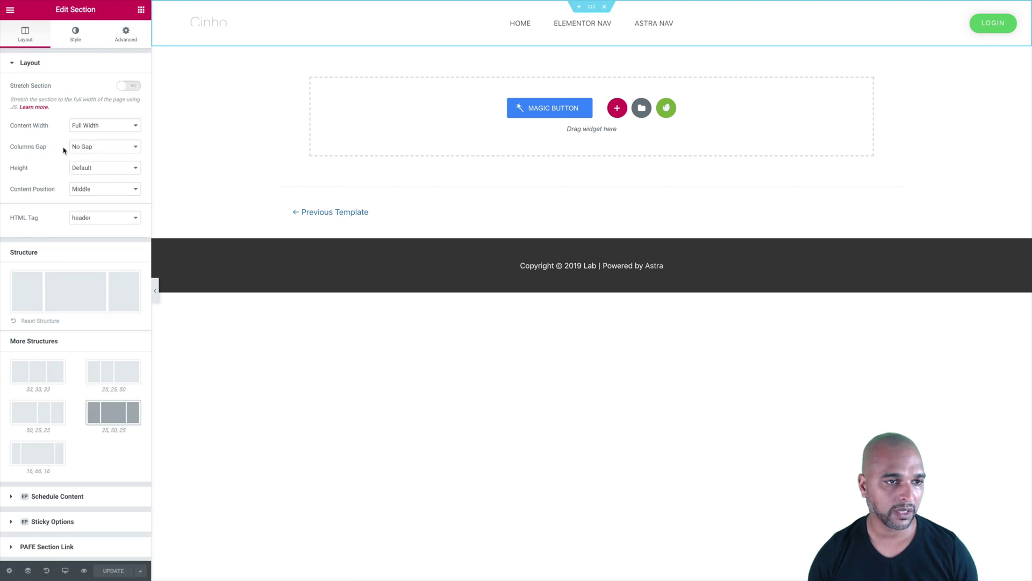
left_click(74, 168)
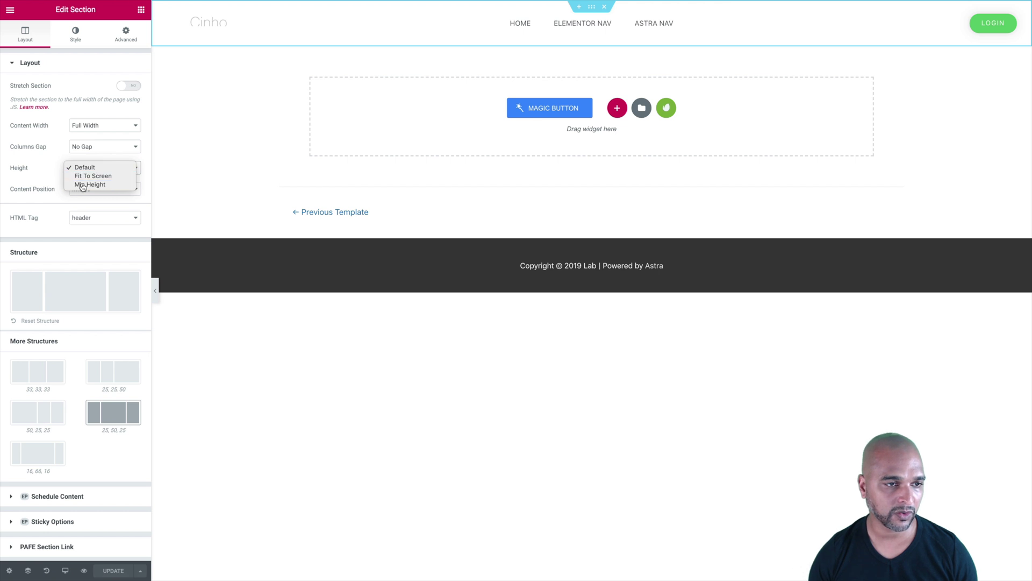
left_click(82, 184)
double_click(117, 203)
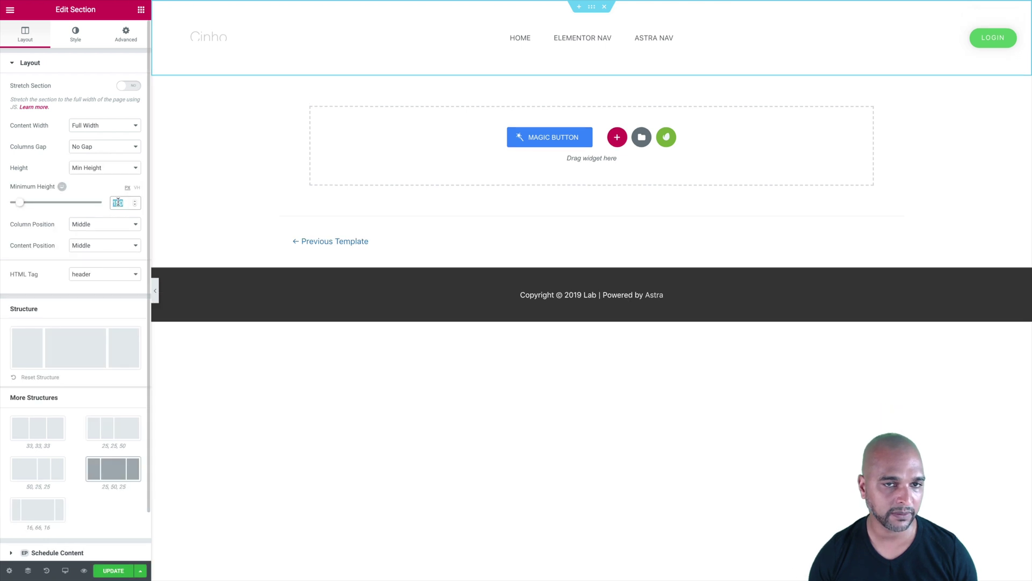
type("100")
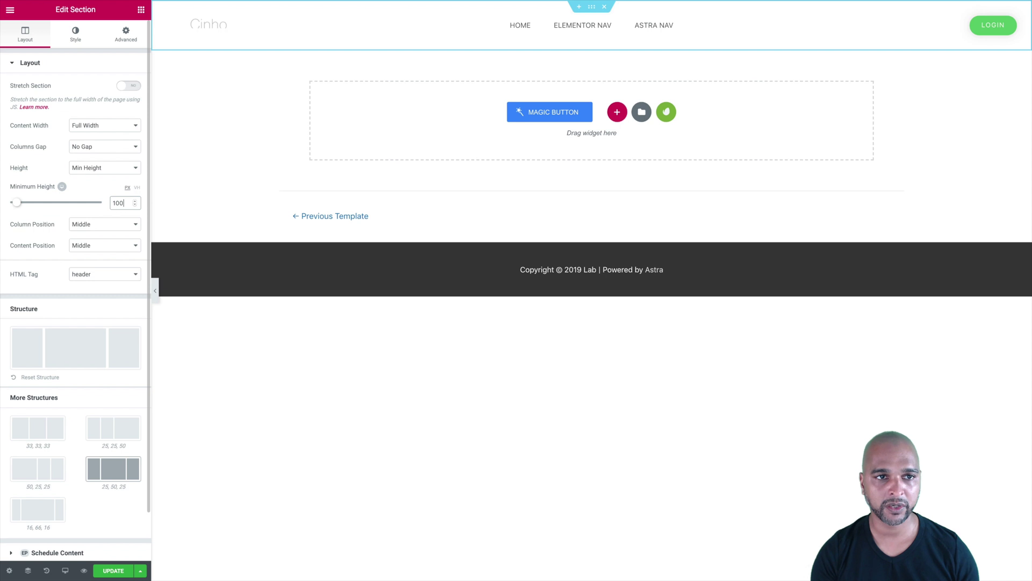
left_click(113, 571)
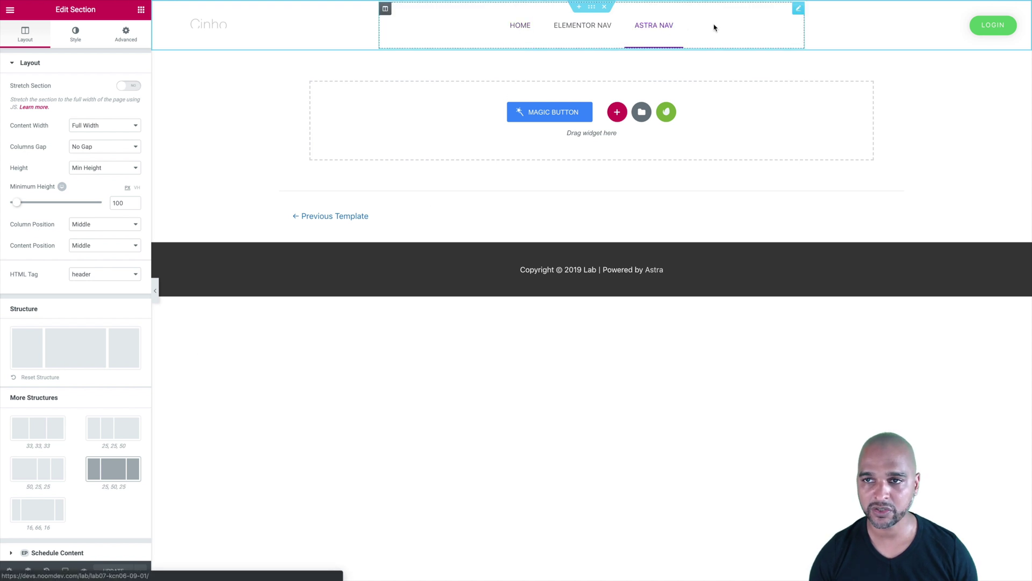
Step: Set the nav menu's normal text color to white
left_click(799, 10)
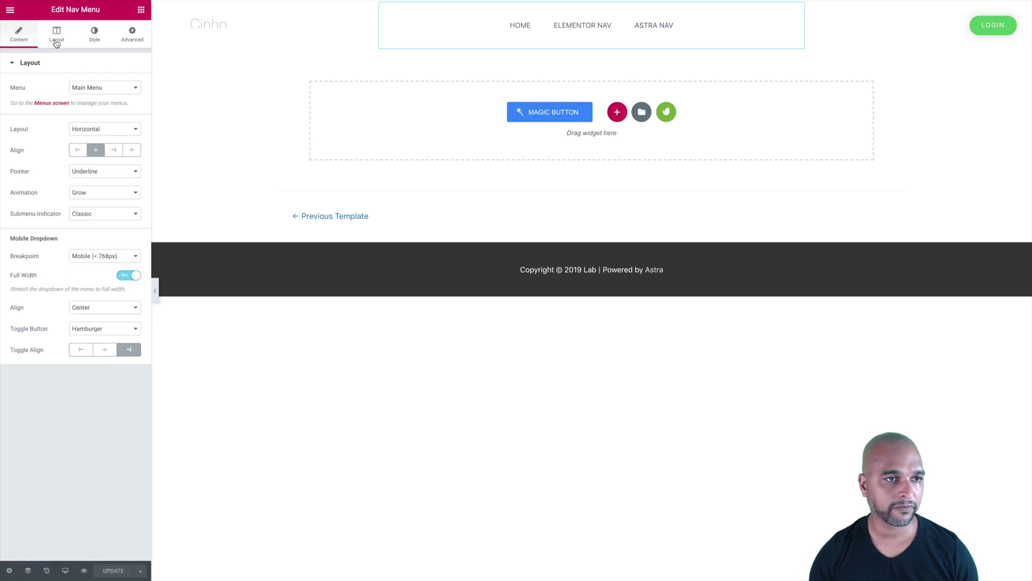
left_click(92, 42)
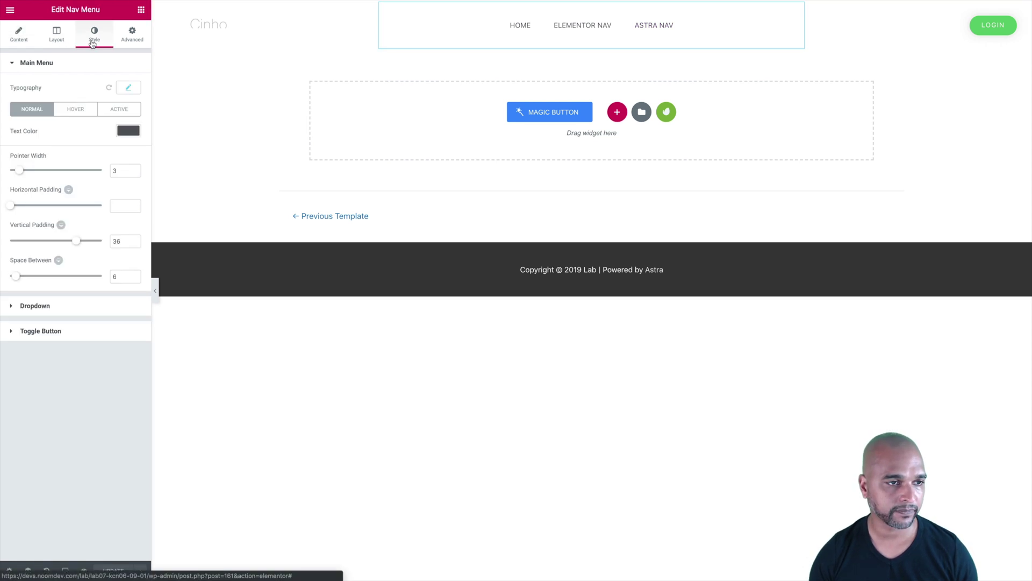
left_click(128, 131)
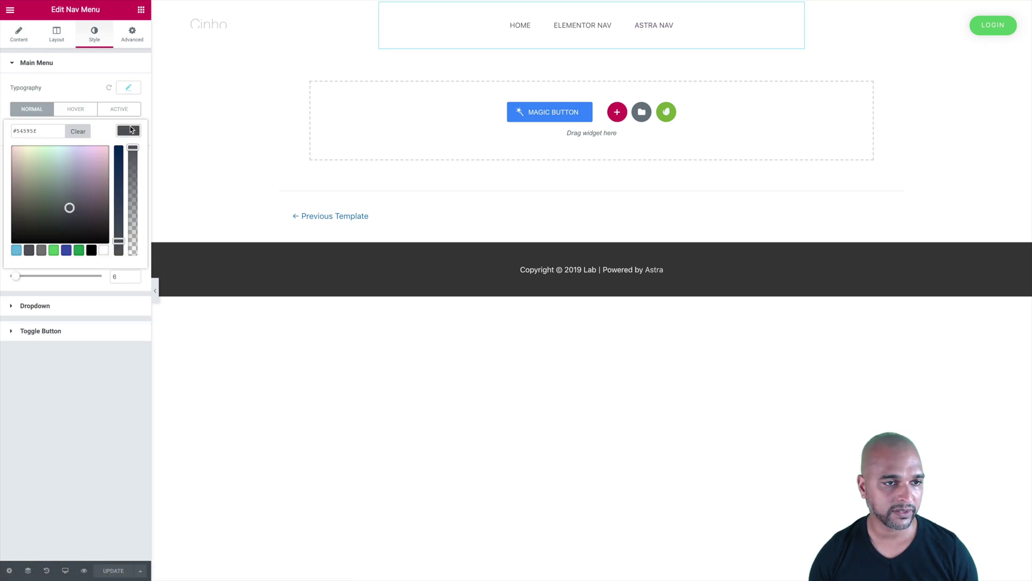
left_click(104, 251)
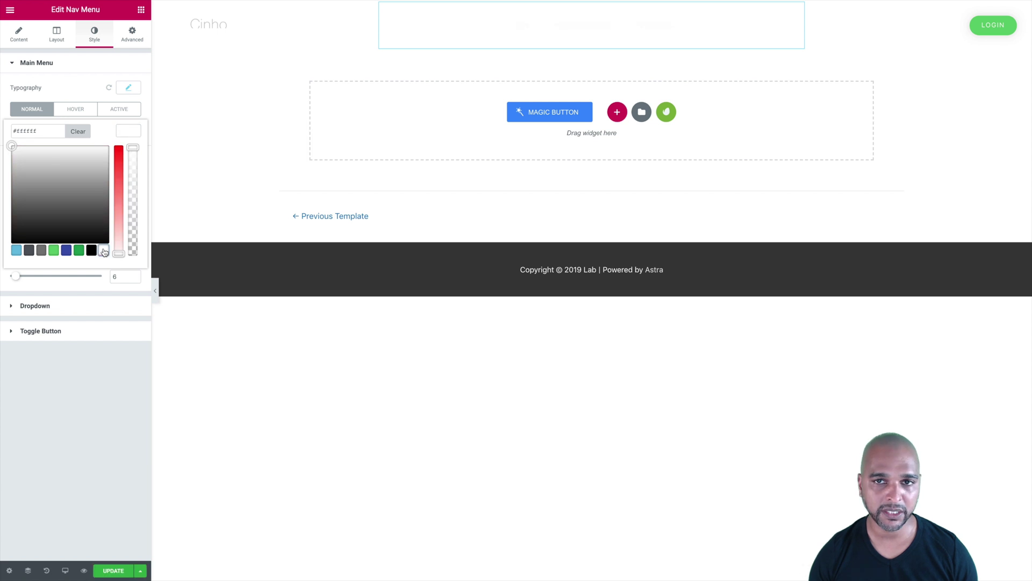
left_click(86, 438)
Step: Set the nav menu's hover text color to light gray #eaeaea and copy its color code
left_click(74, 110)
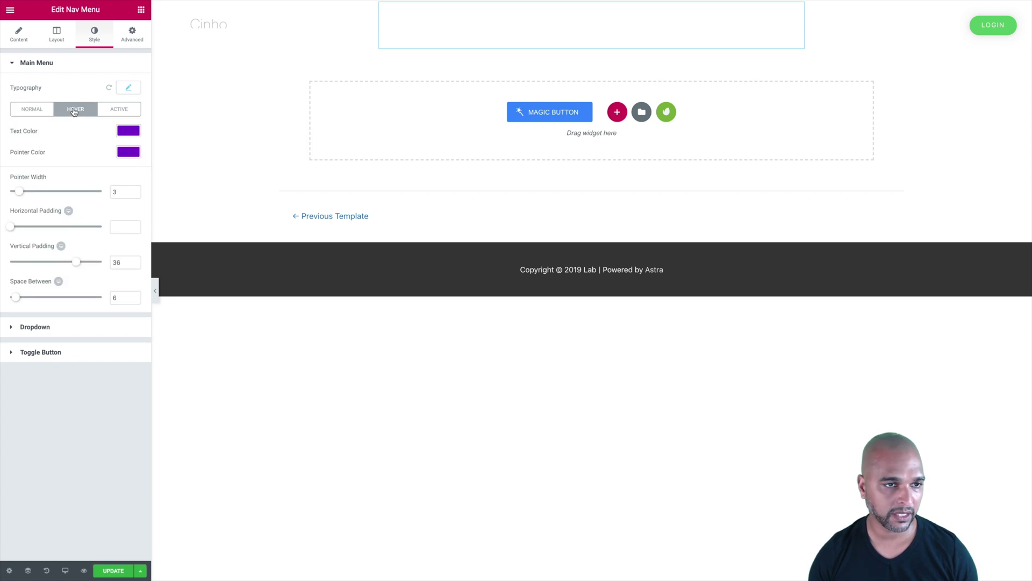
left_click(127, 131)
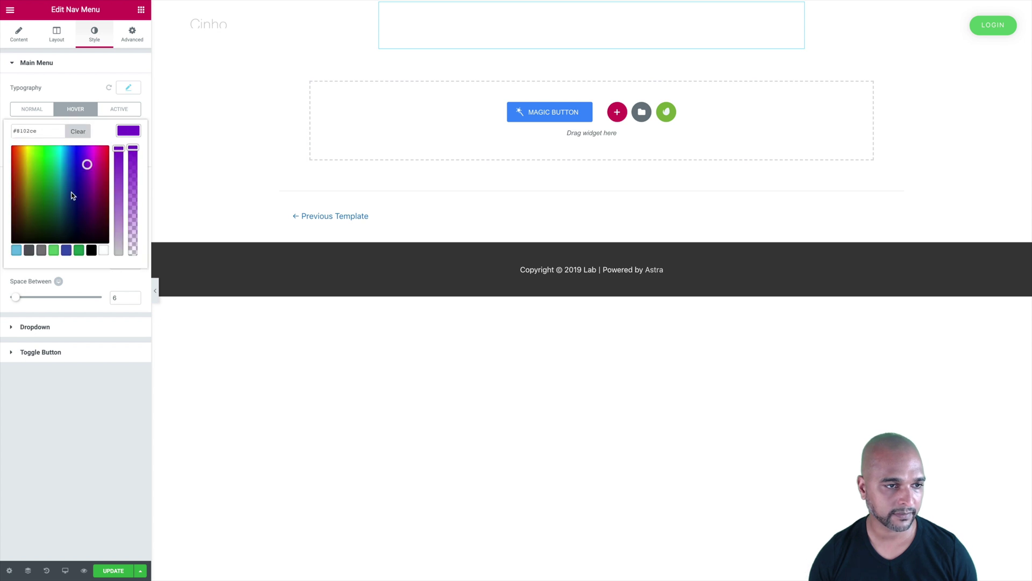
left_click(104, 251)
left_click(16, 154)
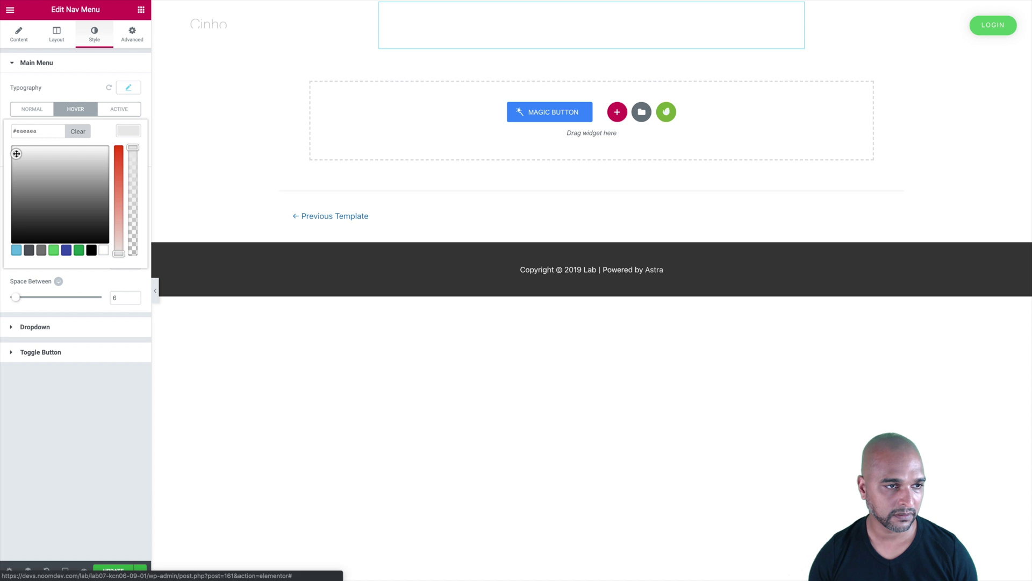
double_click(19, 130)
key("ctrl+c")
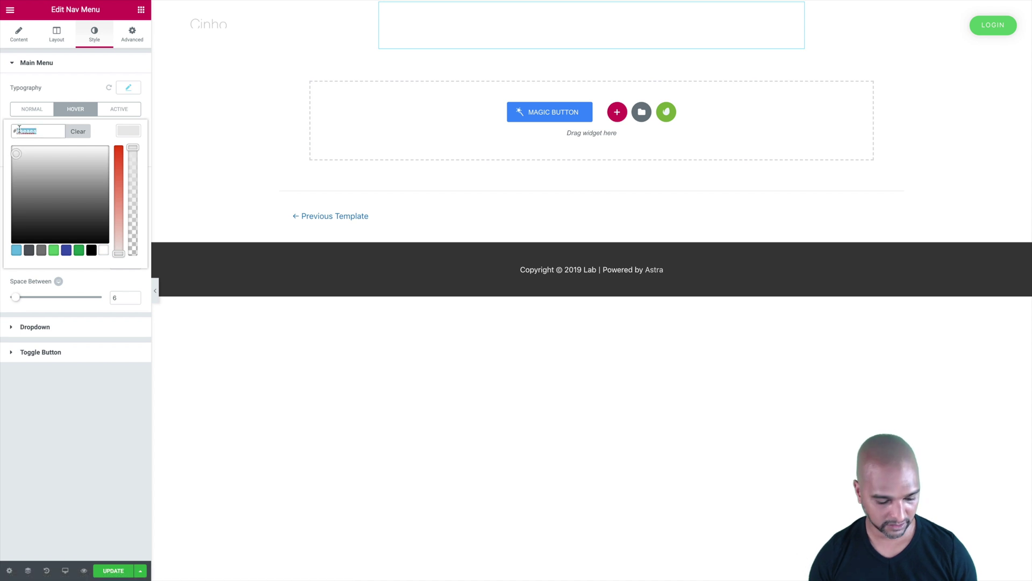
left_click(124, 134)
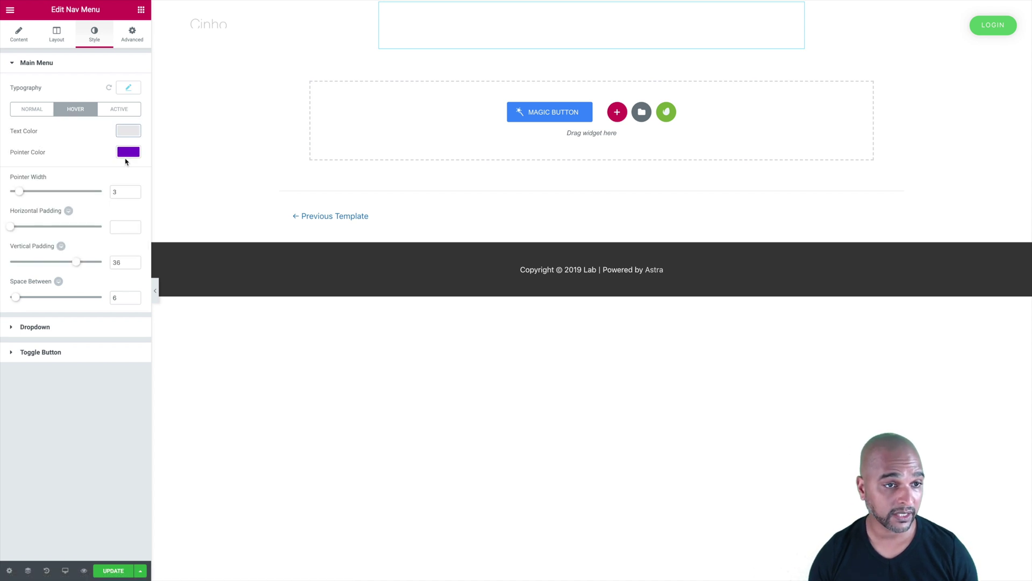
Step: Paste the copied color code #eaeaea as the nav menu's hover pointer color and update the template
left_click(128, 153)
double_click(31, 151)
key("ctrl+v")
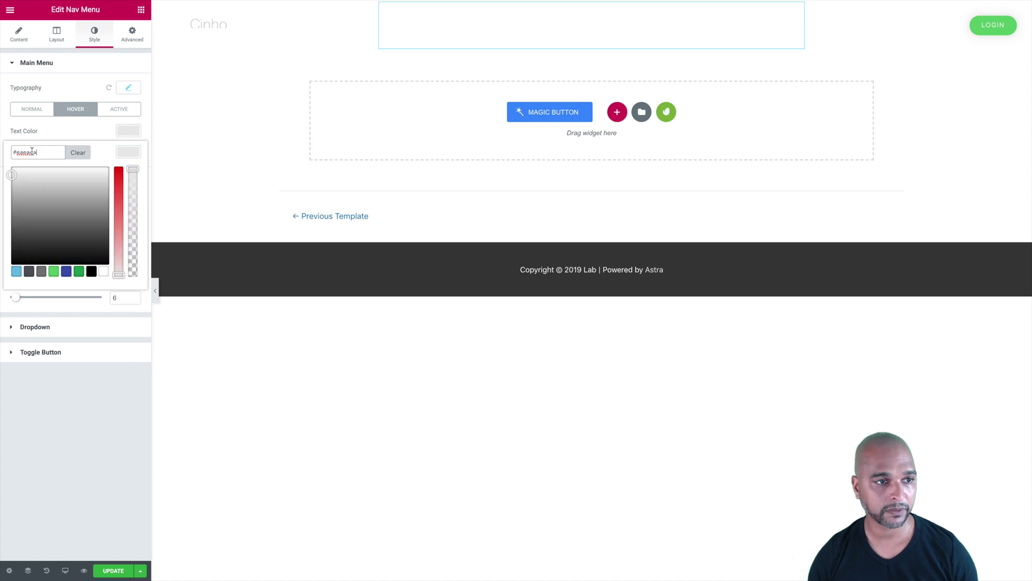
left_click(126, 153)
left_click(113, 570)
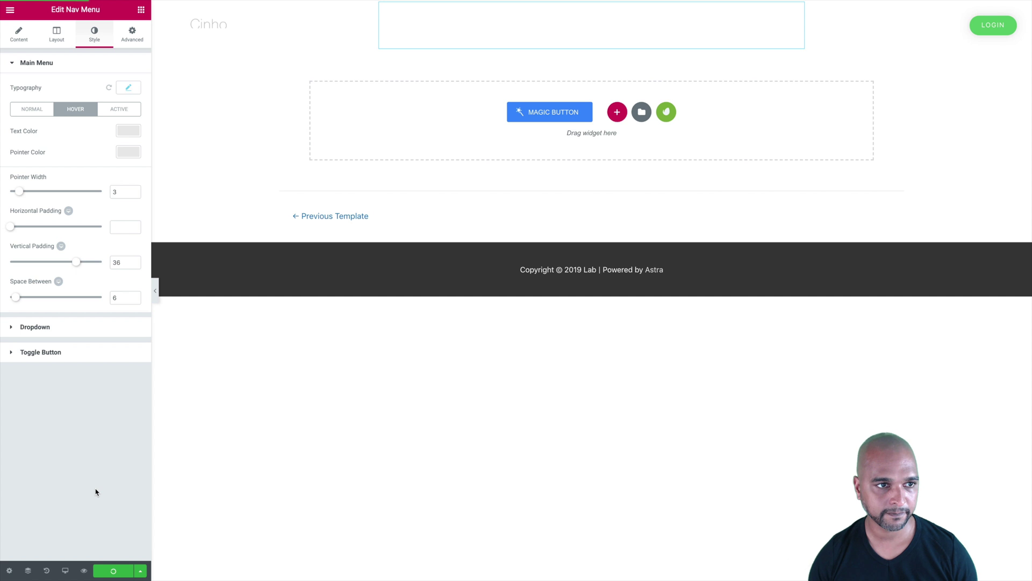
Step: Exit the header template to the dashboard and open the Elementor Nav page for editing with Elementor
left_click(10, 12)
left_click(46, 295)
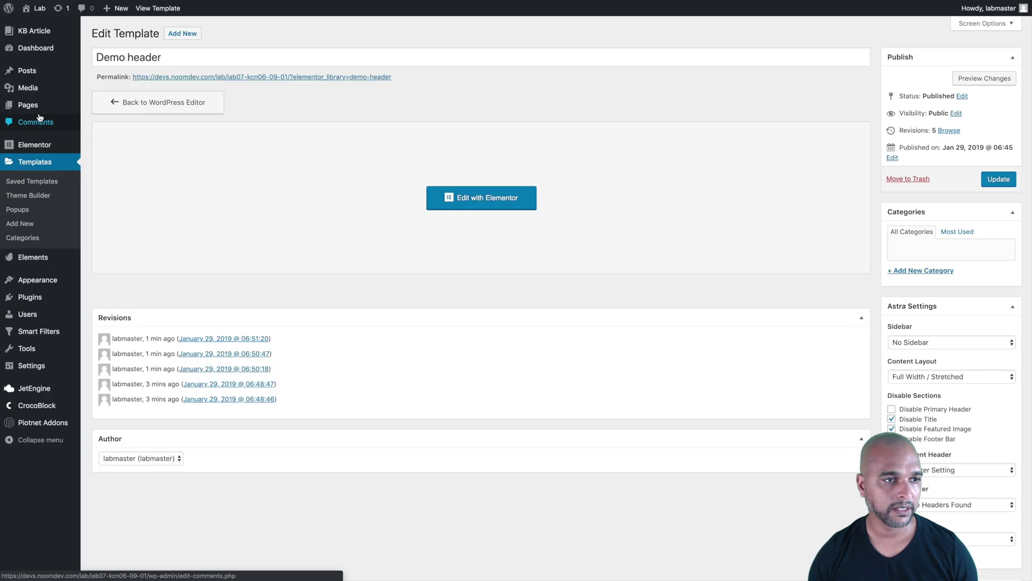
left_click(28, 104)
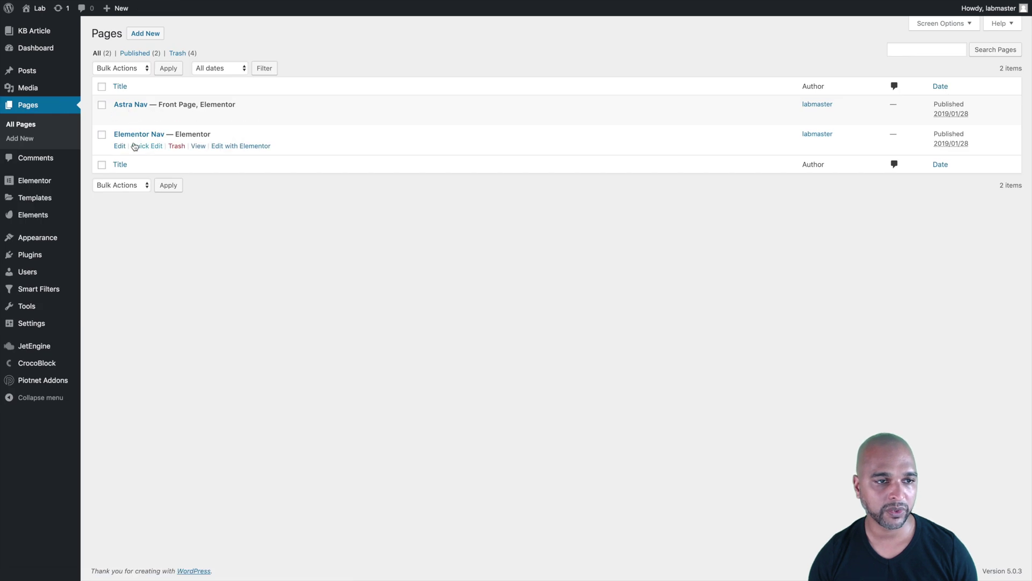
left_click(219, 148)
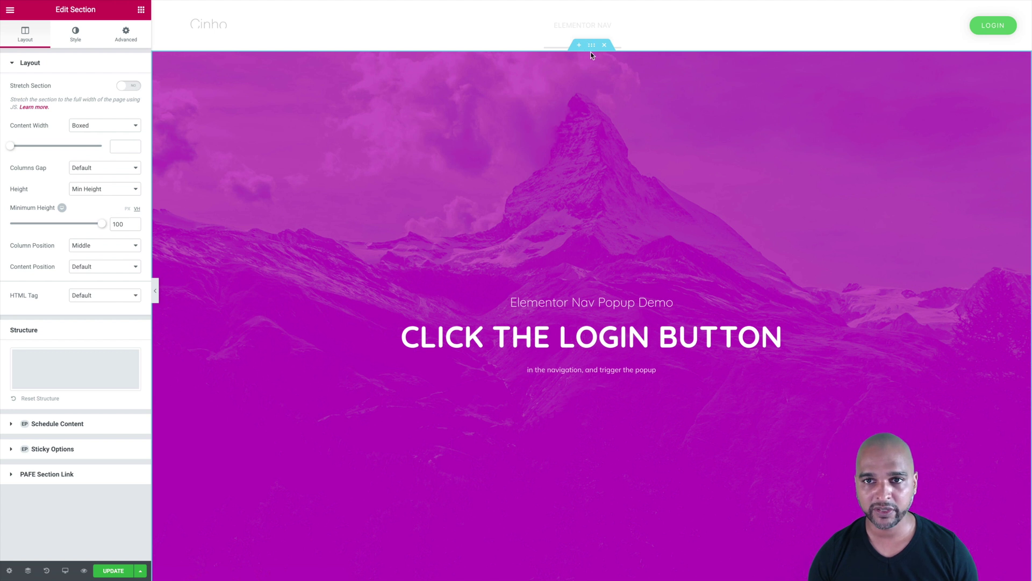
Step: Unlink the hero section's margins, set its top margin to -100 px so it sits behind the header, and update the page
left_click(127, 41)
left_click(19, 102)
type("-12")
key("Down")
key("Down")
key("Down")
key("Down")
key("Down")
key("Down")
key("Down")
key("Down")
key("Down")
key("Down")
key("Down")
key("Down")
key("Down")
key("Down")
key("Down")
key("Down")
key("Down")
key("Down")
key("Down")
key("Down")
key("Down")
key("Down")
key("Down")
key("Down")
key("Down")
key("Down")
key("Down")
key("Down")
key("Down")
key("Down")
key("Down")
key("Down")
key("Down")
key("Down")
key("Down")
key("Down")
key("Down")
key("Down")
key("Down")
key("Down")
key("Down")
key("Down")
key("Down")
key("Down")
key("Down")
key("Down")
key("Down")
key("Down")
key("Down")
key("Down")
key("Down")
key("Down")
key("Down")
key("Down")
key("Down")
key("Down")
key("Down")
key("Down")
key("Down")
key("Down")
key("Down")
key("Down")
key("Down")
key("Down")
key("Down")
key("Down")
key("Down")
key("Down")
key("Down")
key("Down")
key("Down")
key("Down")
key("Down")
key("Down")
key("Down")
key("Down")
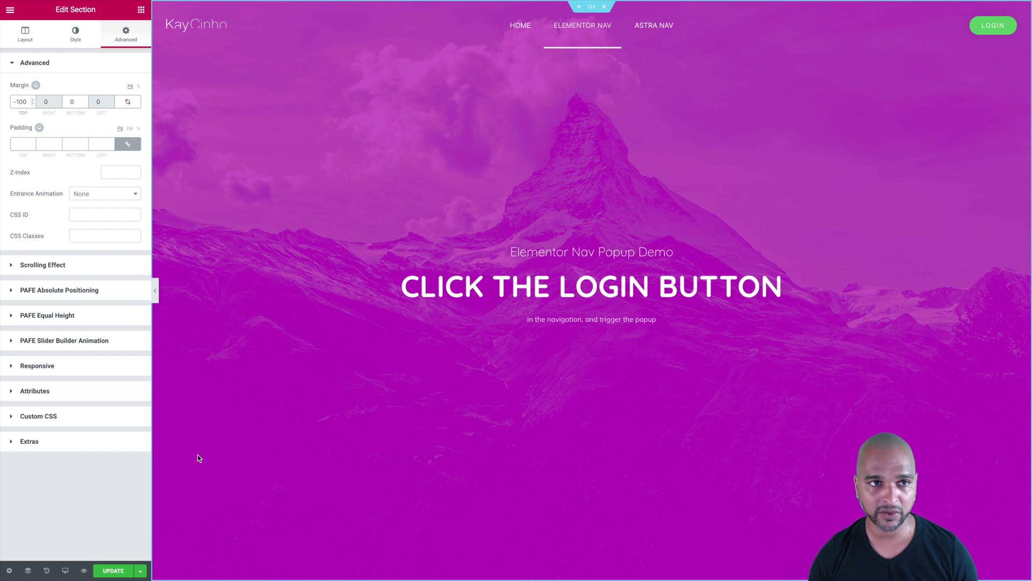
left_click(114, 570)
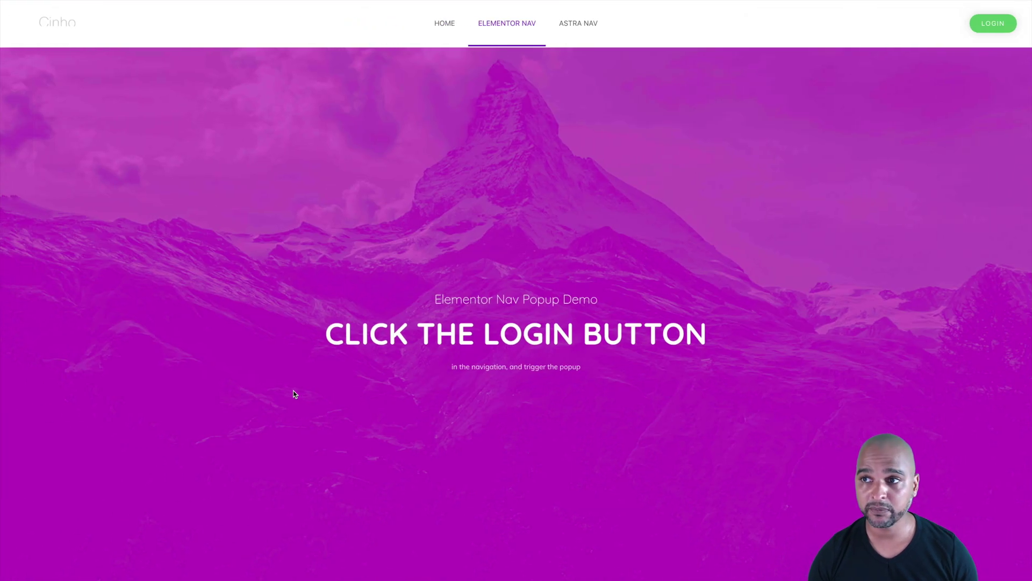
Step: Reload the live Elementor Nav page and test the header's Login button, closing its popup again
key("super+r")
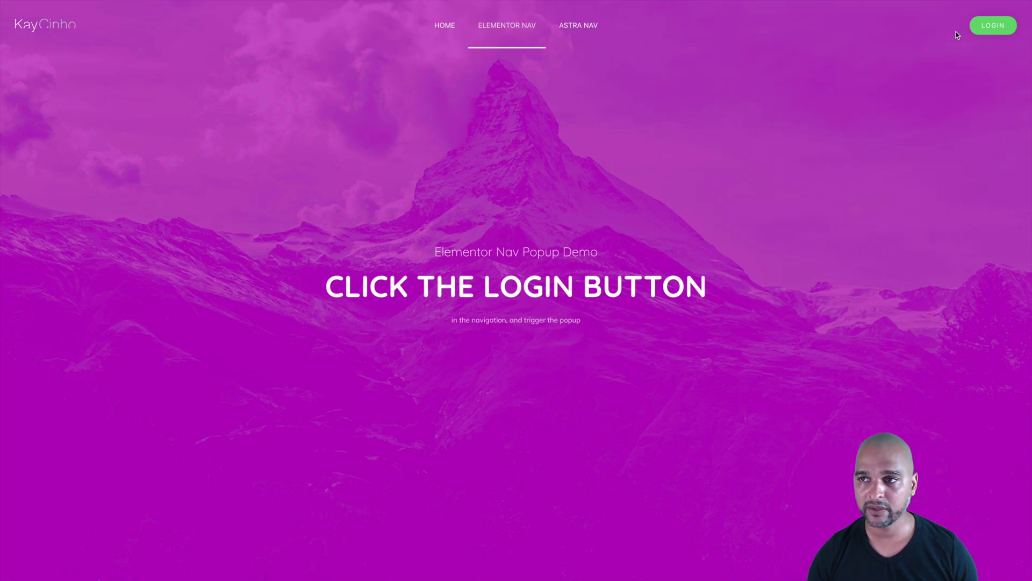
left_click(993, 25)
left_click(878, 165)
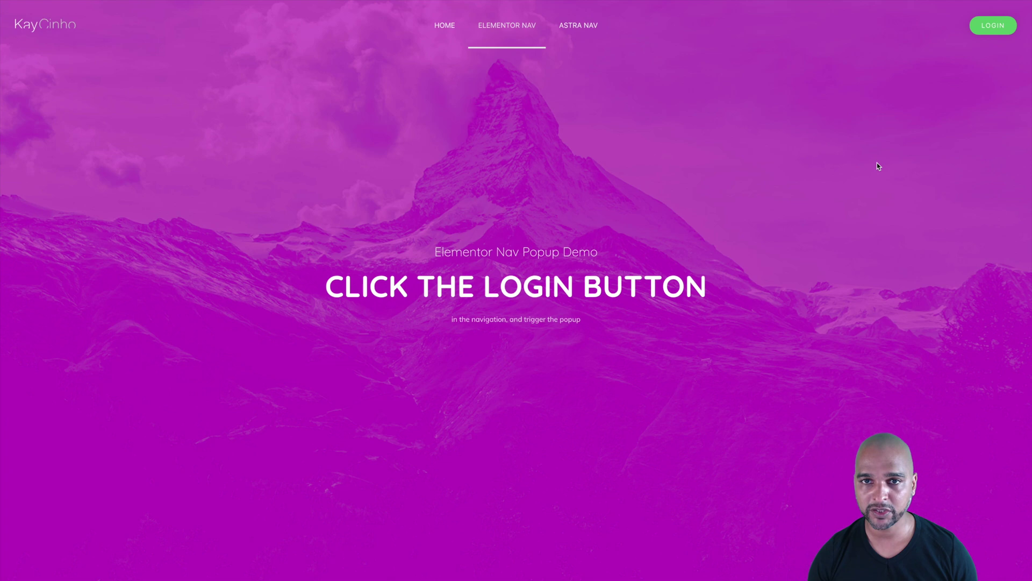
Step: Check the live Home, Elementor Nav and Astra Nav pages through their menus, testing the login popup again on Elementor Nav
left_click(445, 28)
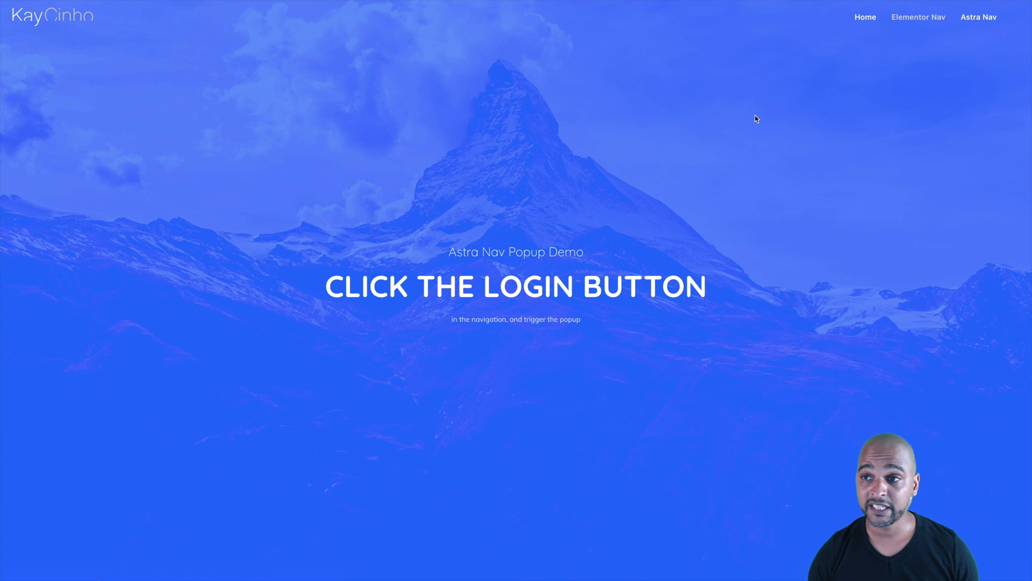
left_click(919, 18)
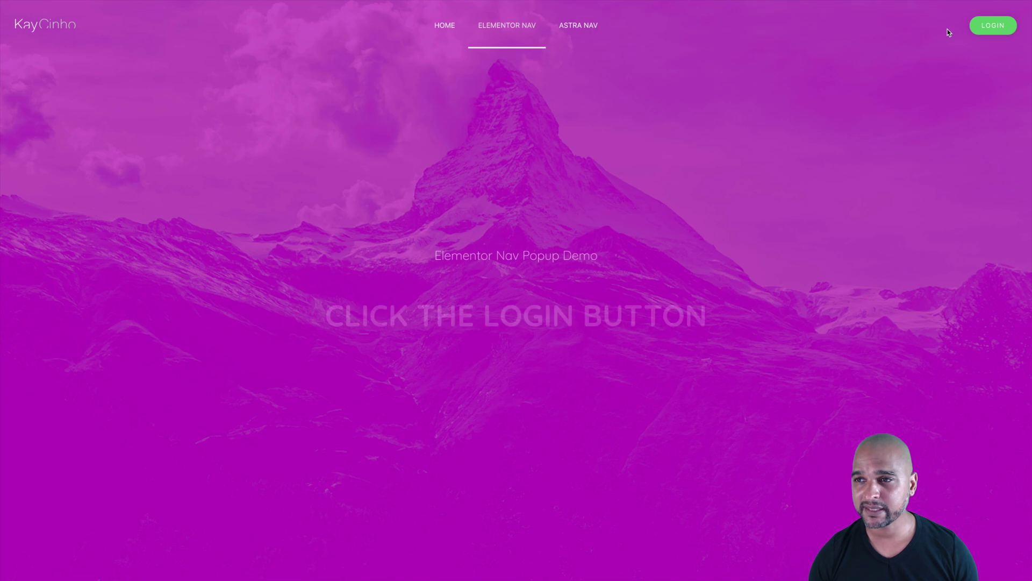
left_click(992, 27)
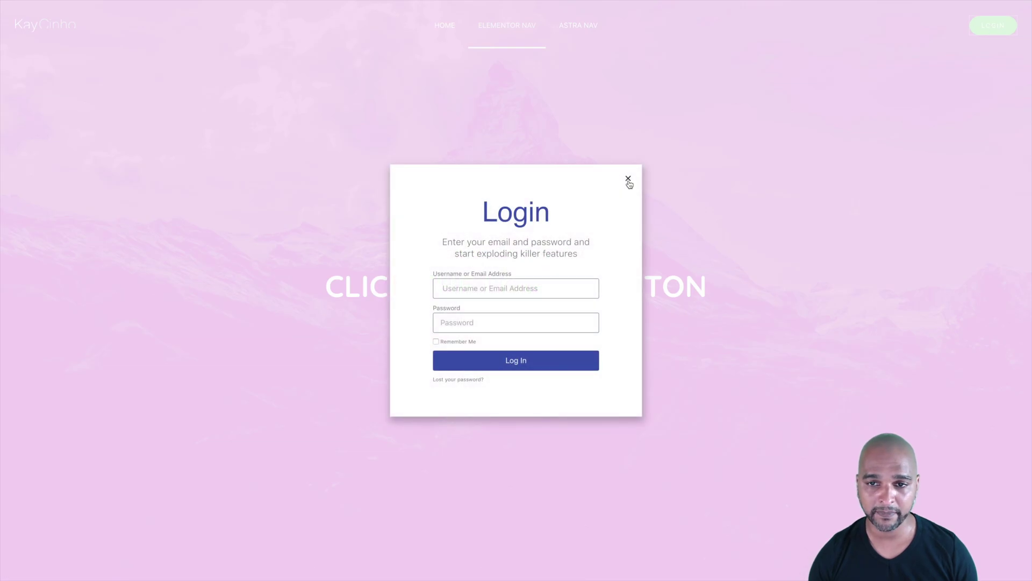
left_click(628, 179)
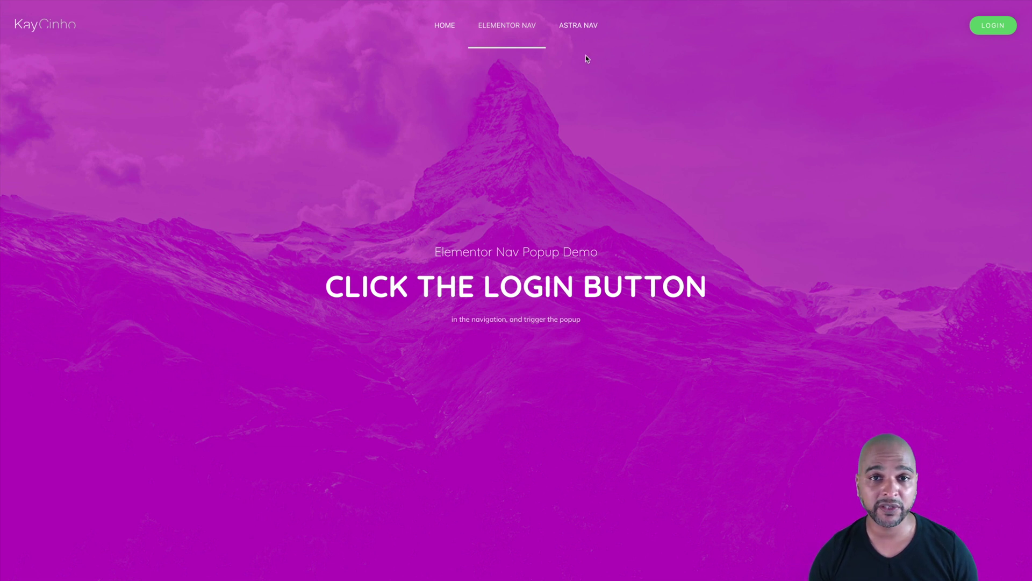
left_click(573, 31)
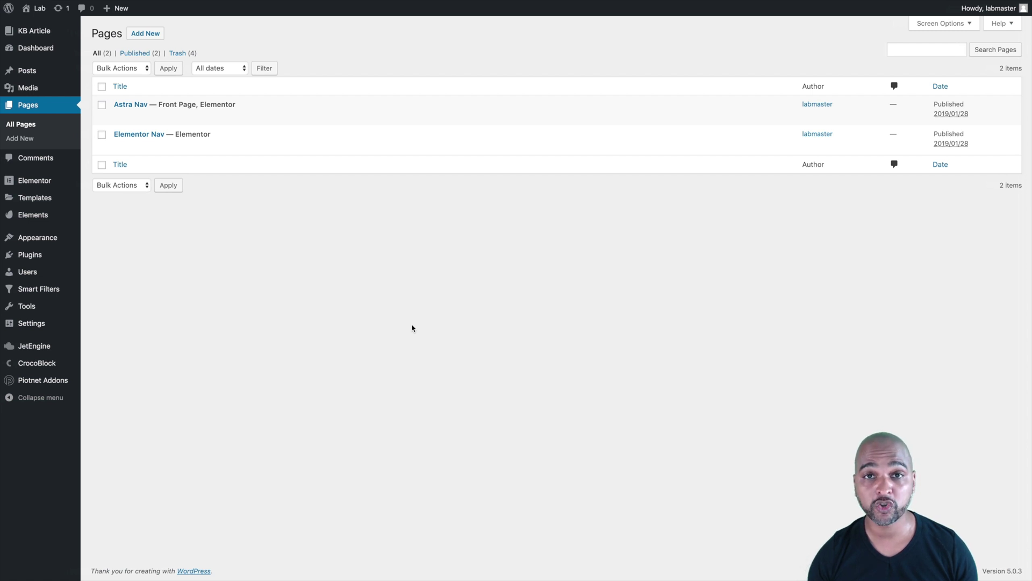
Step: Start a new template from the saved templates list and choose Section as its type
mouse_move(33, 200)
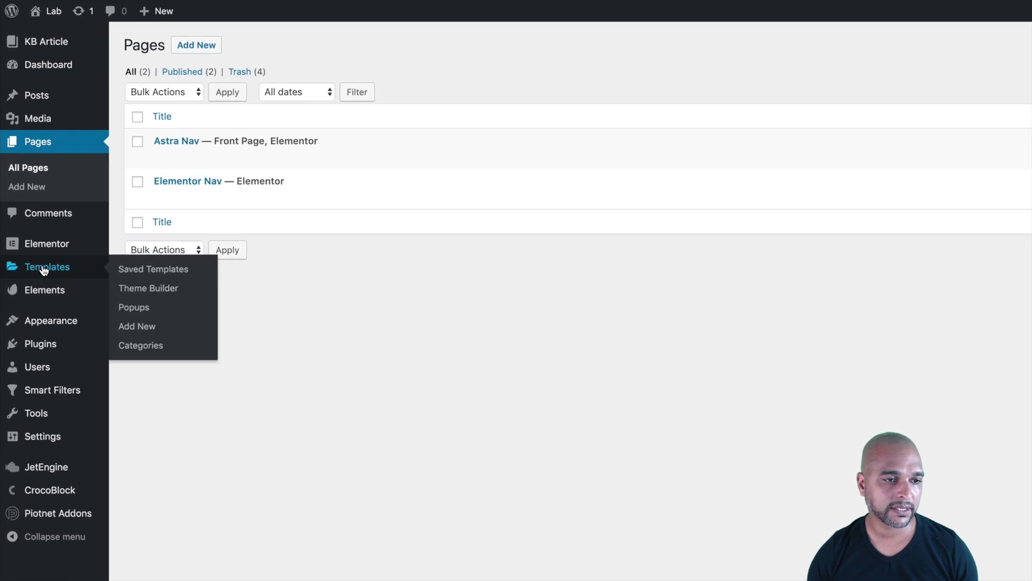
left_click(44, 268)
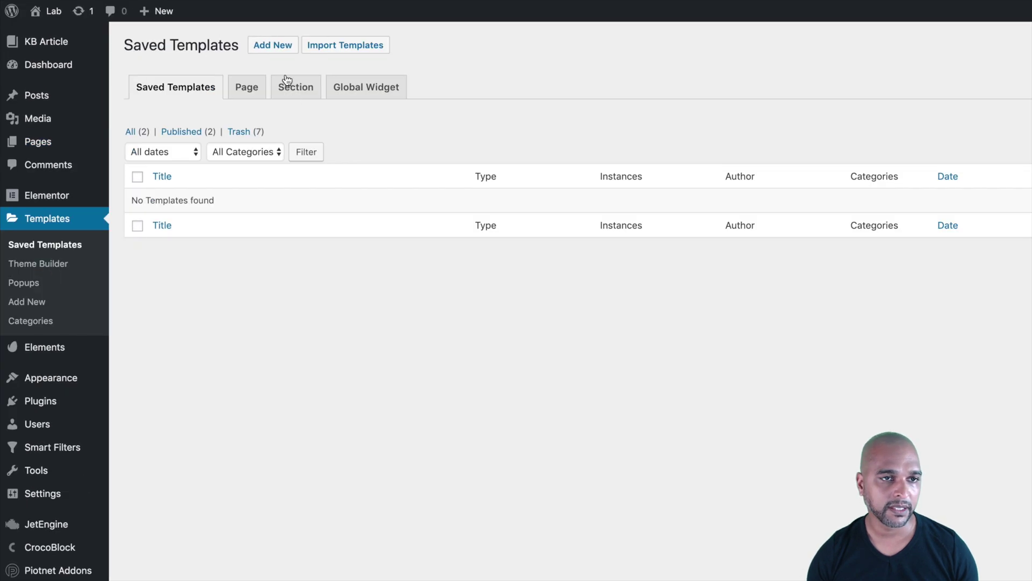
left_click(273, 45)
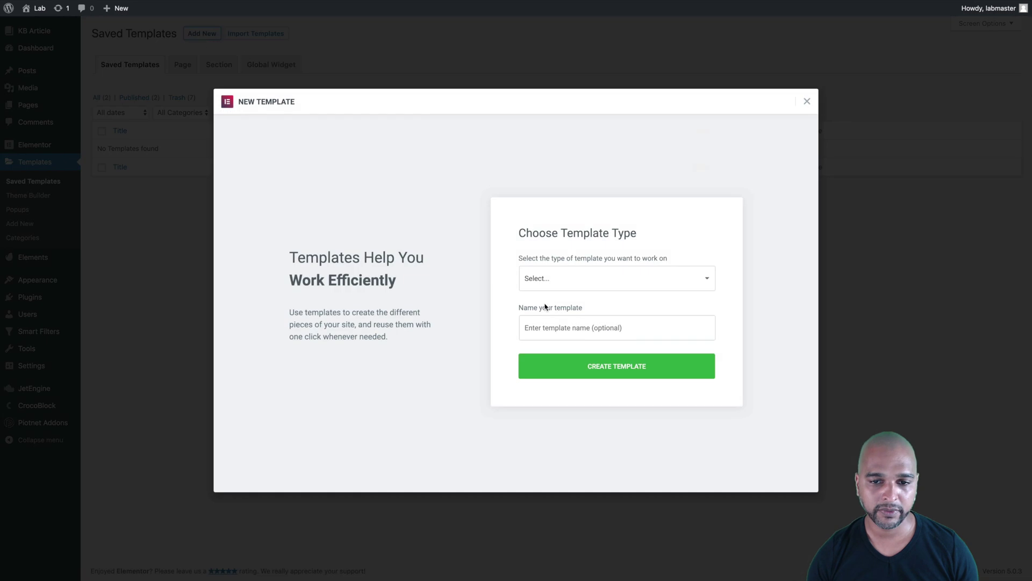
left_click(531, 286)
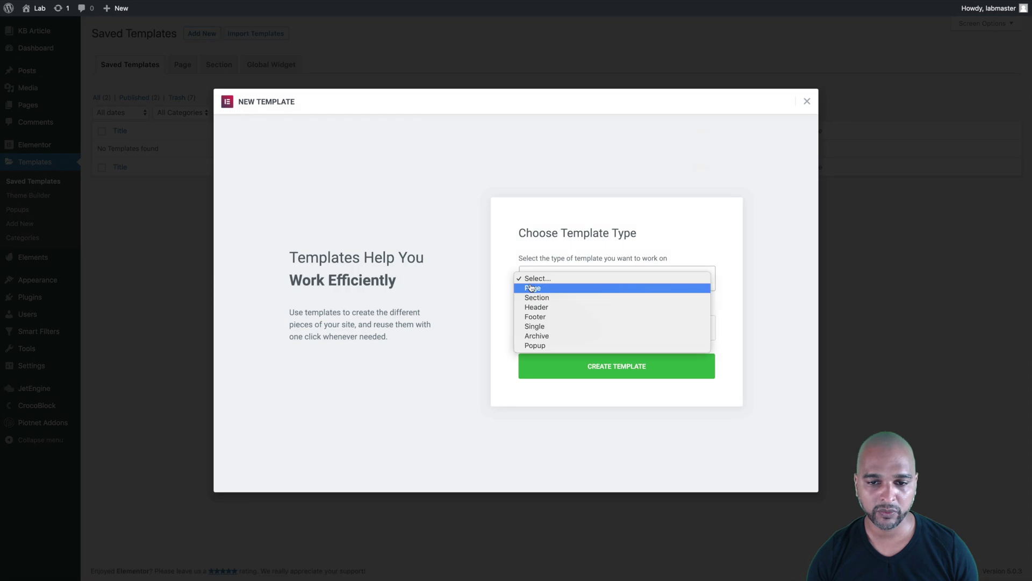
left_click(536, 300)
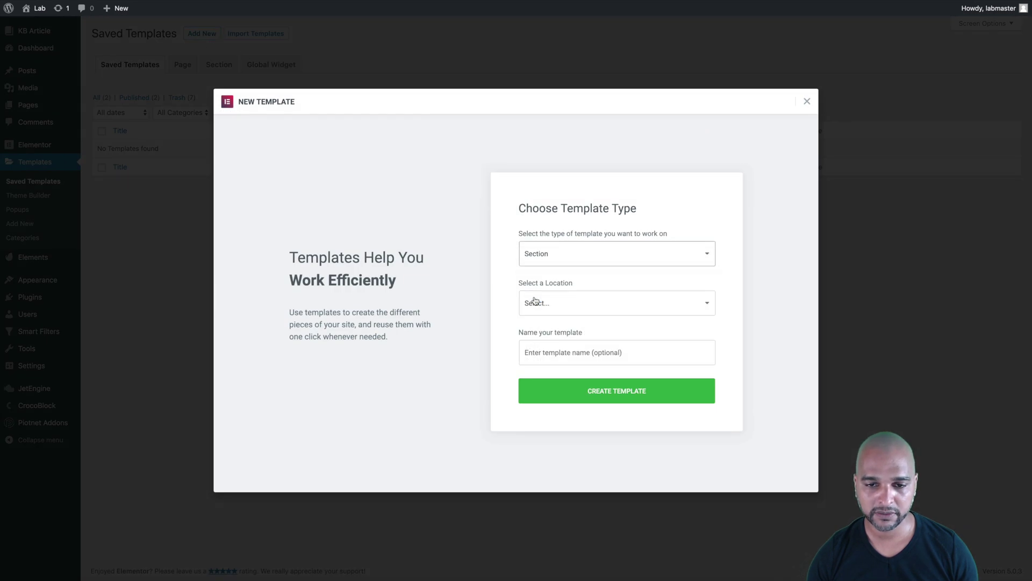
Step: Name the new section template "Demo Assets" and create it without choosing a location
left_click(532, 307)
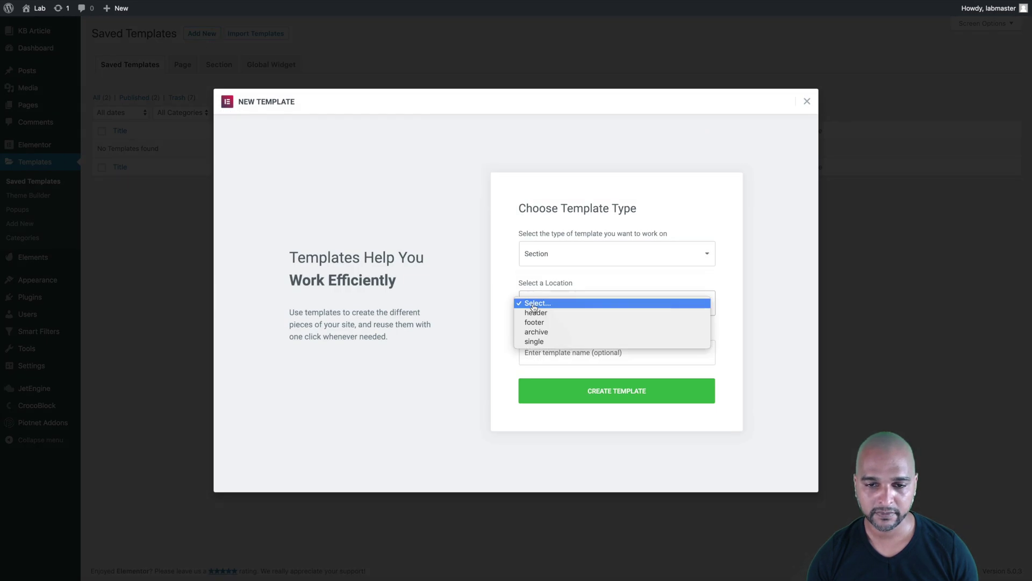
left_click(504, 290)
left_click(529, 359)
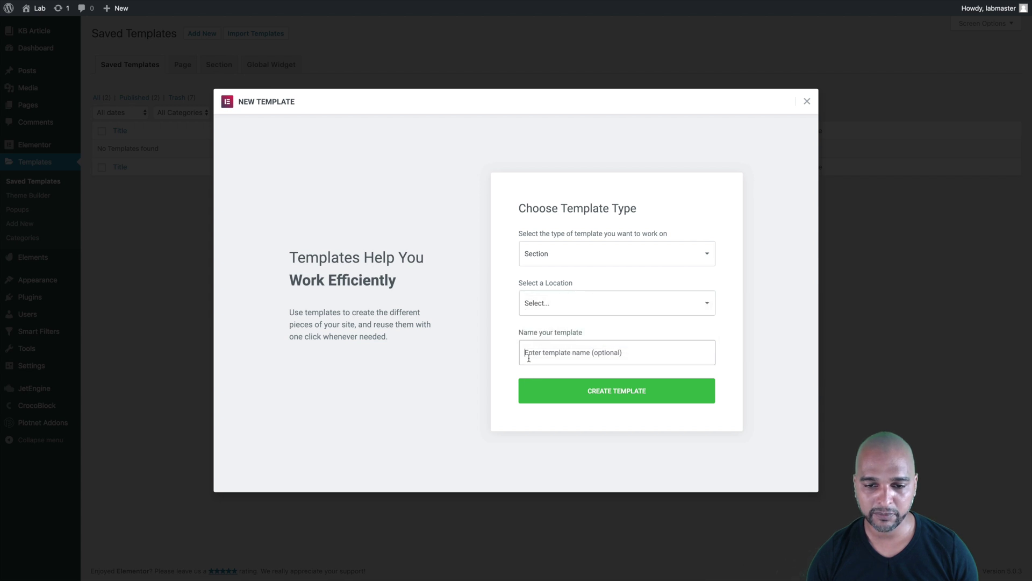
type("As")
key("BackSpace")
type("D")
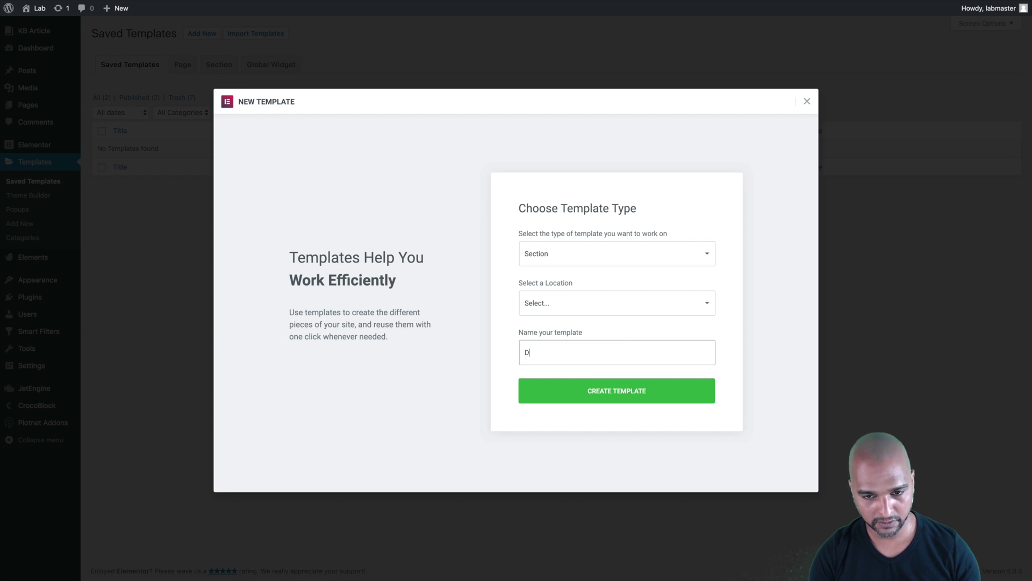
type("emo Assets")
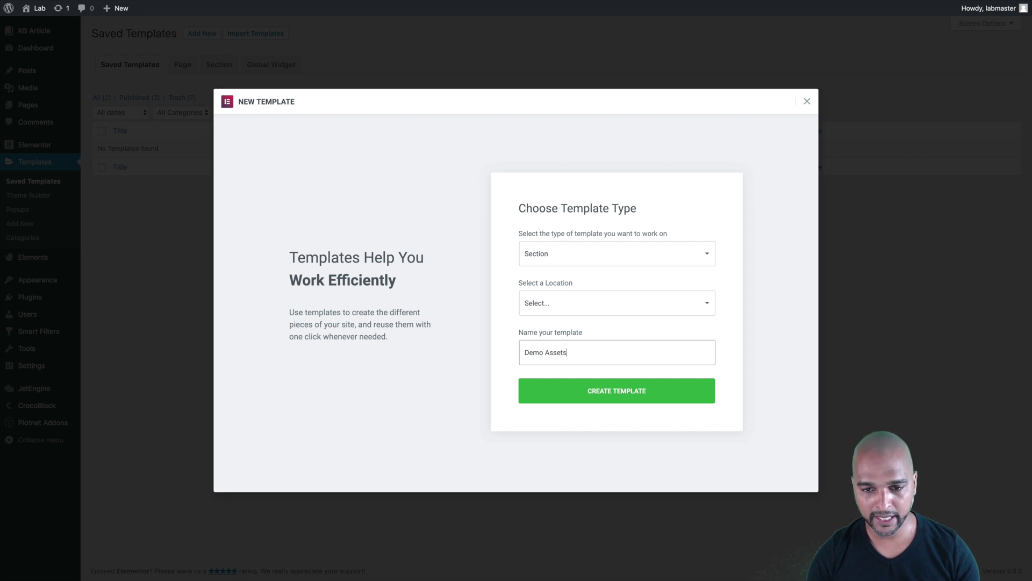
left_click(570, 396)
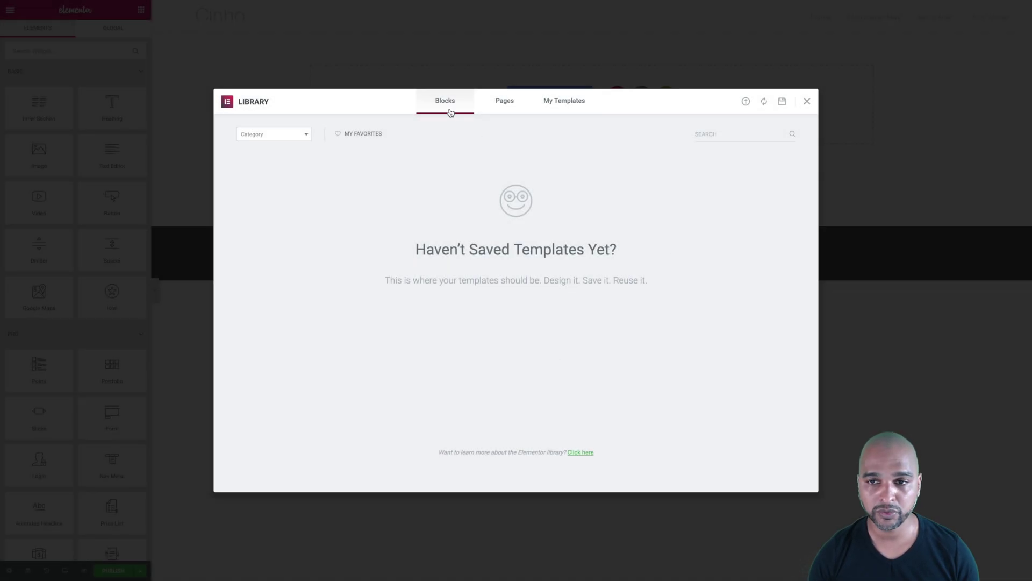
Step: Filter the library's blocks by the About category and close the library
left_click(258, 142)
left_click(247, 177)
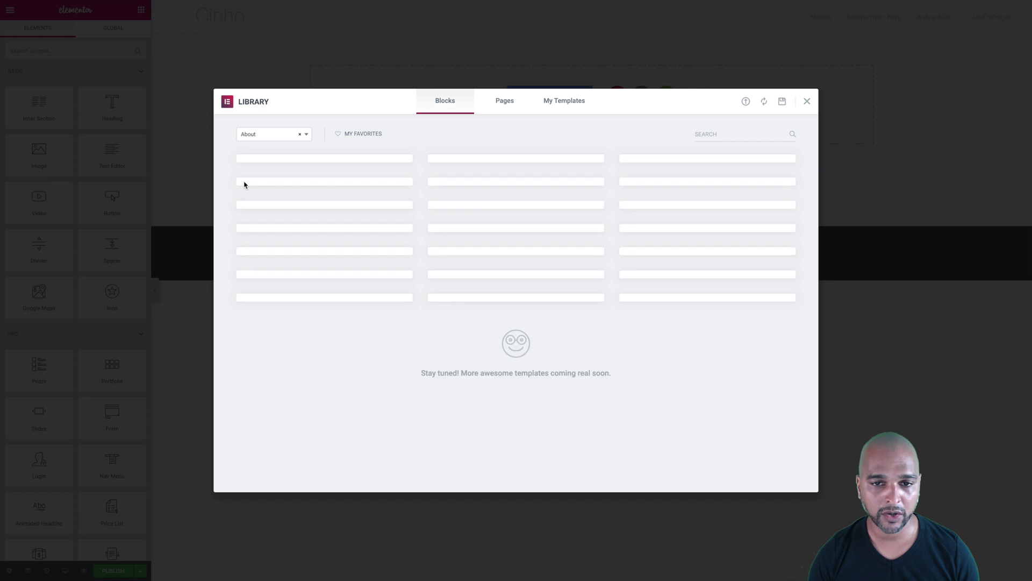
left_click(807, 101)
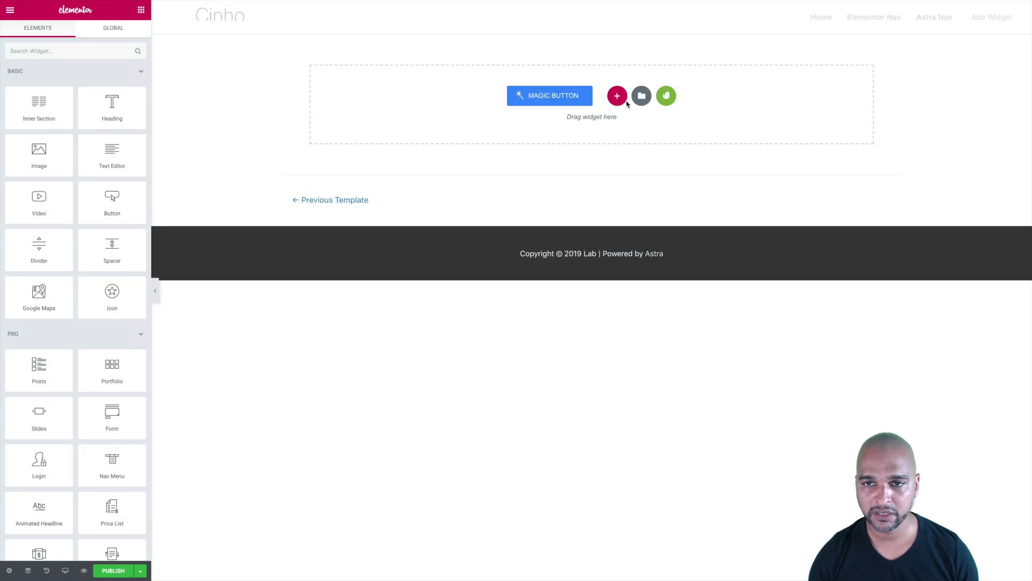
Step: Add a section with three equal columns and place a Button widget in its third column
left_click(617, 97)
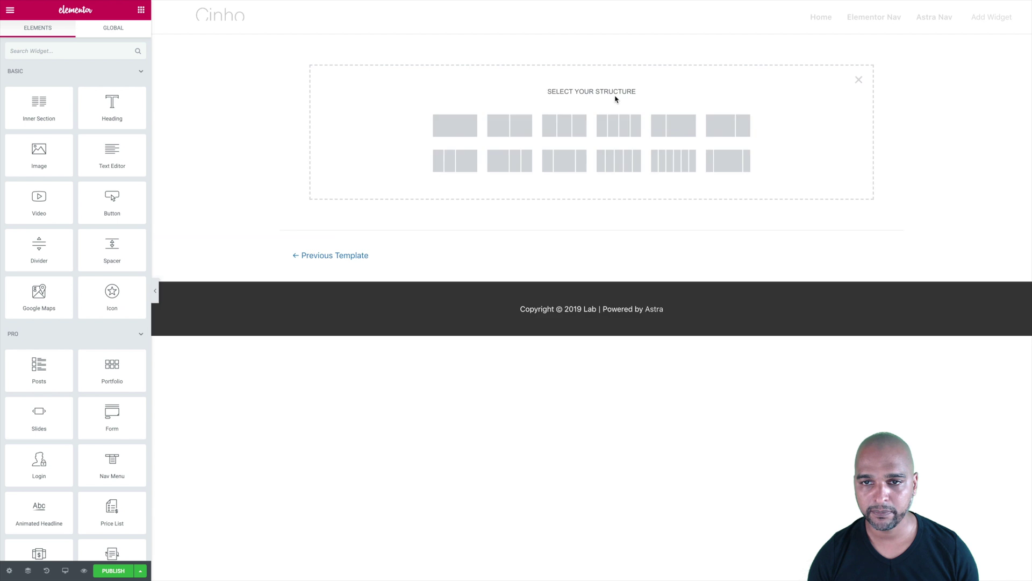
left_click(562, 128)
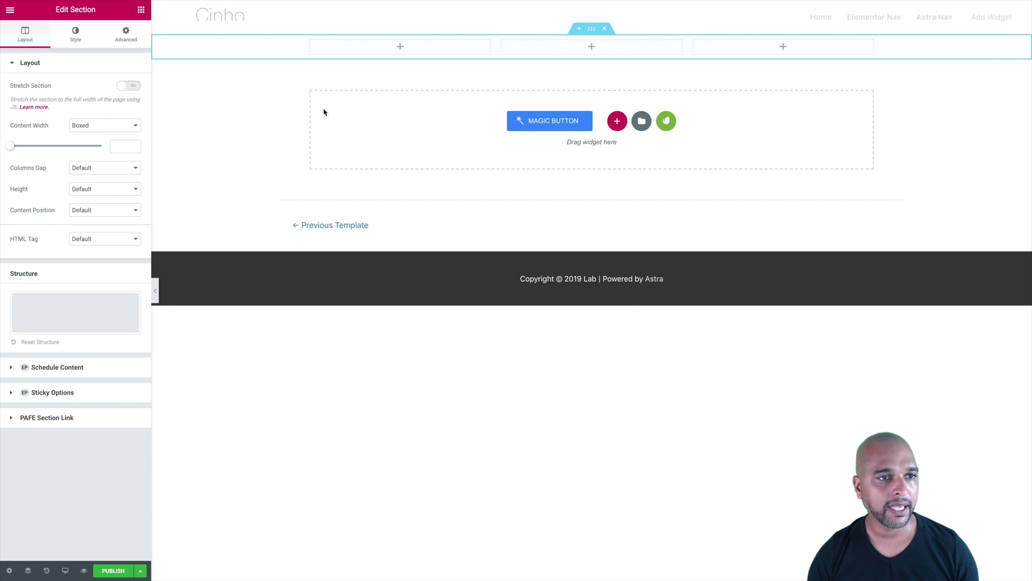
left_click(138, 11)
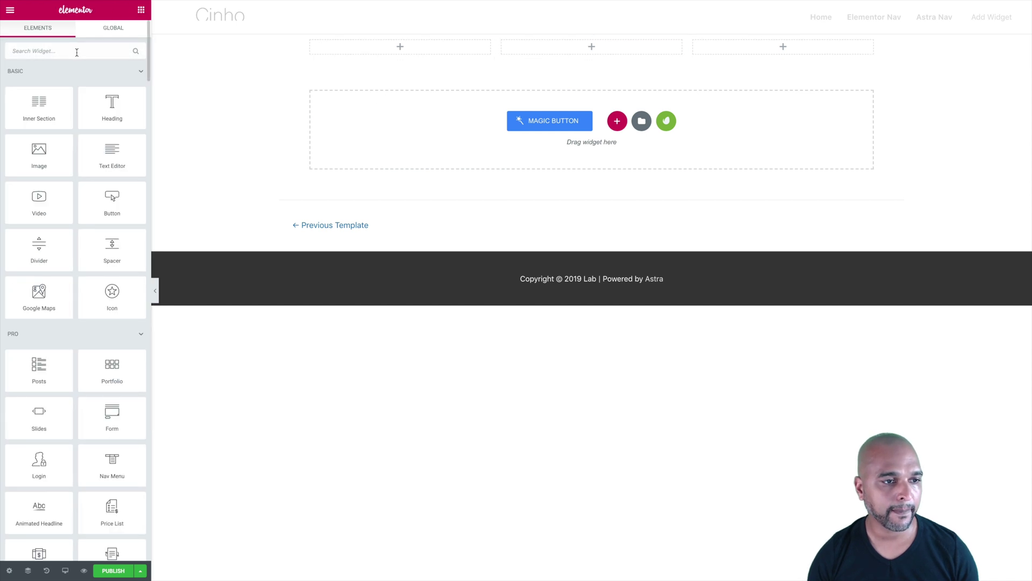
left_click_drag(110, 197, 745, 49)
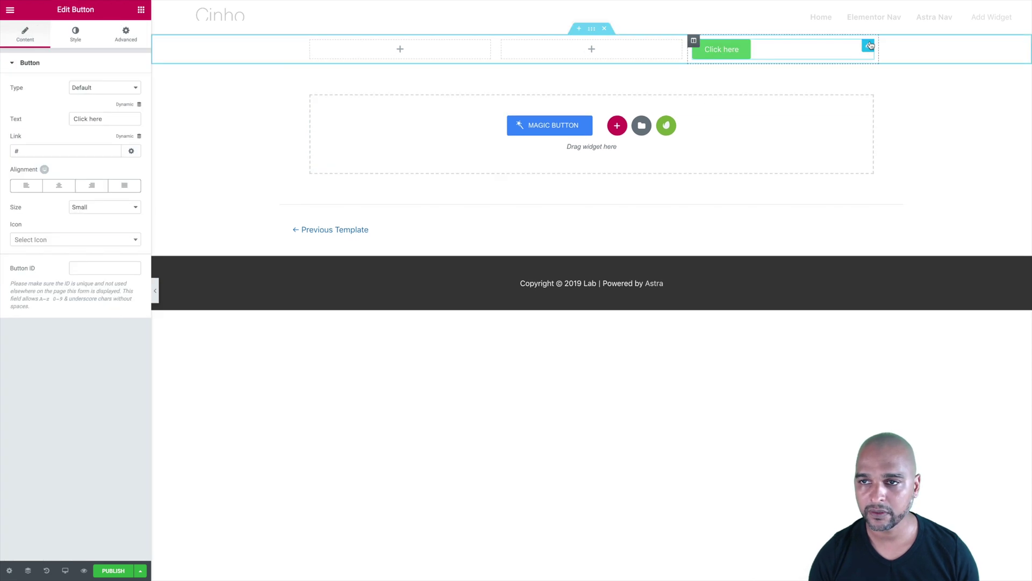
Step: Align the button to the right and narrow the third column to just fit it
left_click(95, 190)
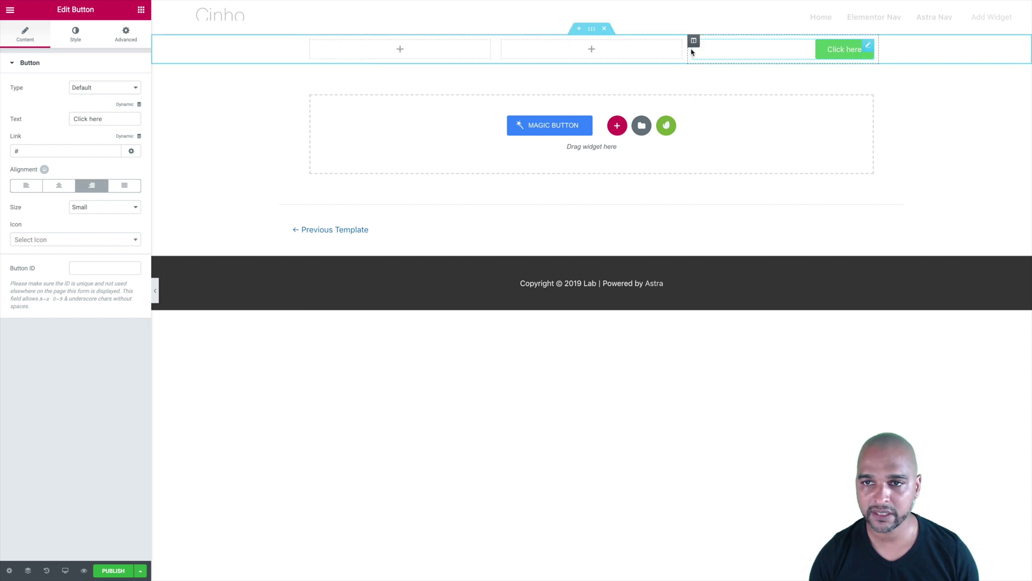
left_click_drag(687, 48, 798, 53)
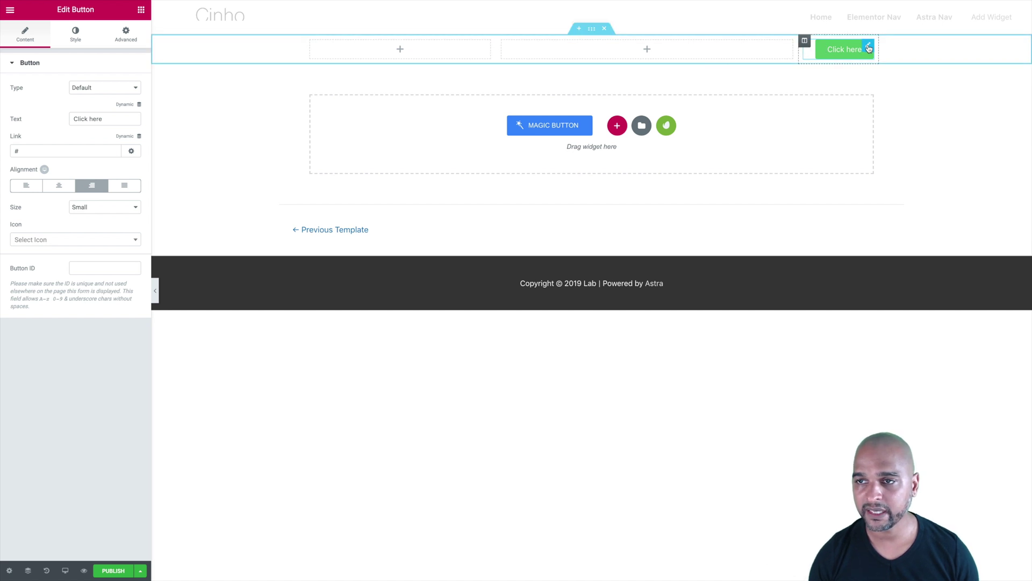
Step: Set the button's border radius to 50 px on all corners
left_click(75, 34)
left_click(15, 215)
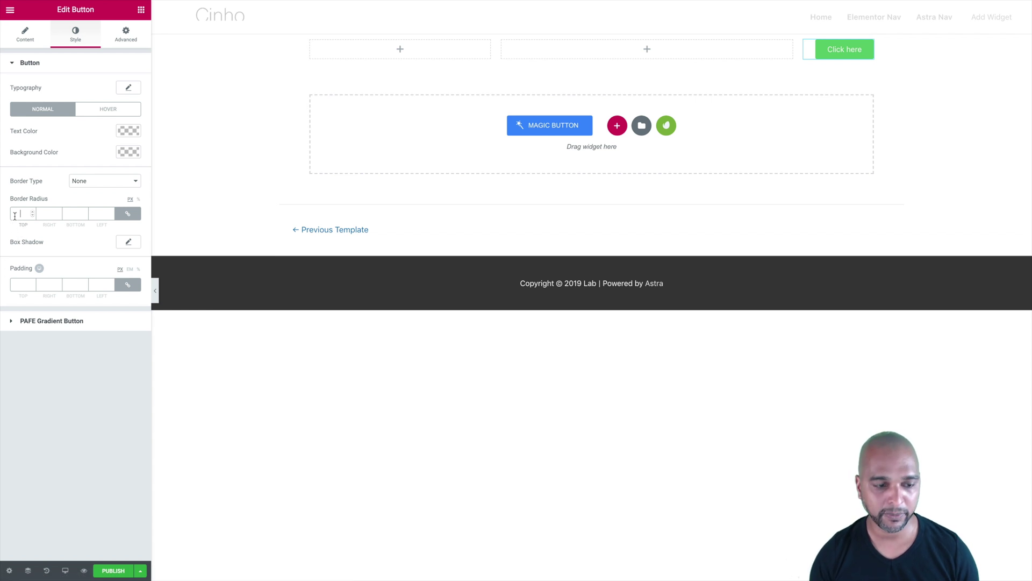
type("50")
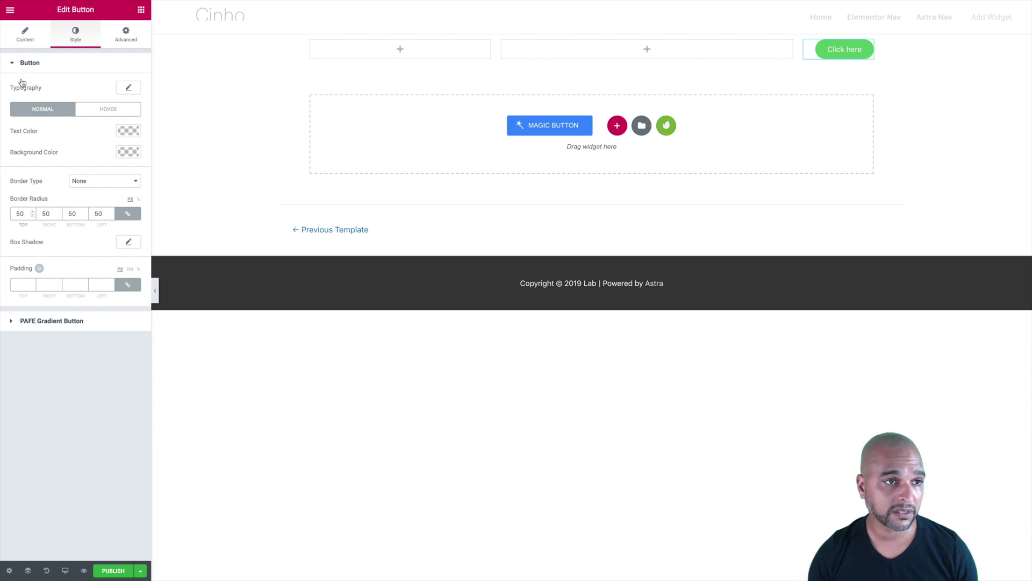
Step: Change the button's text to "Astra Login"
left_click(10, 34)
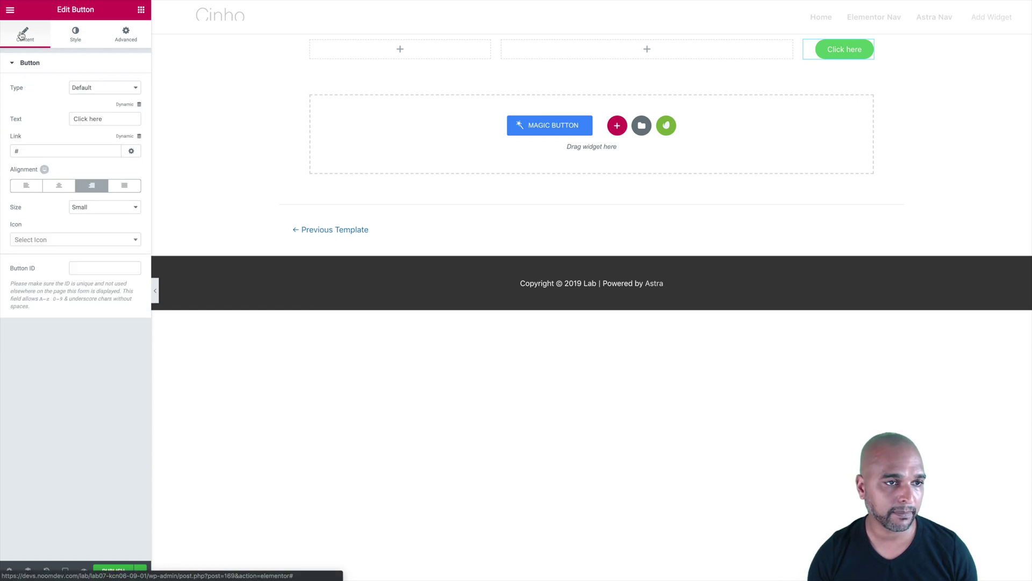
left_click_drag(103, 119, 80, 123)
type("Login")
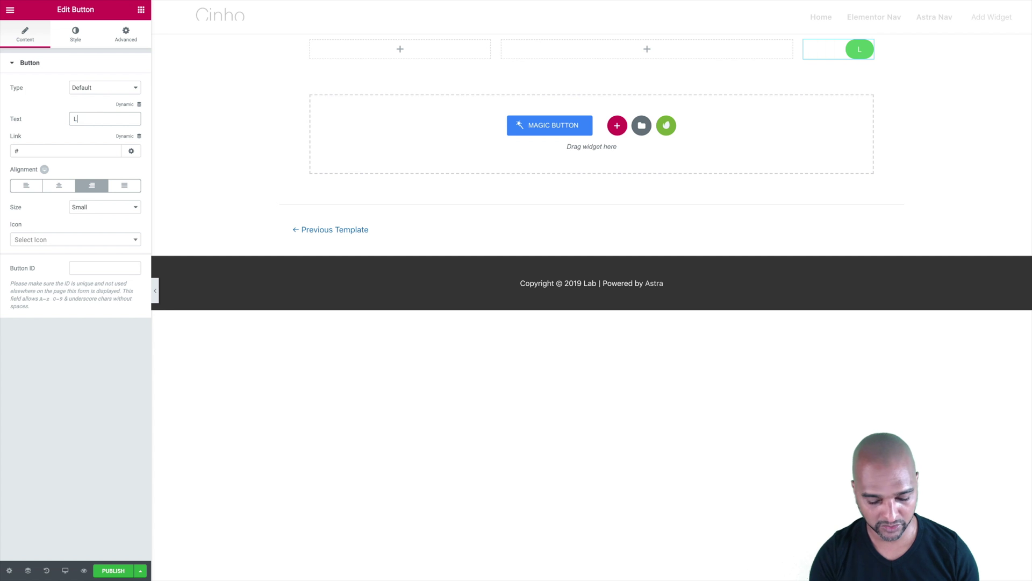
left_click(73, 120)
type("Astra")
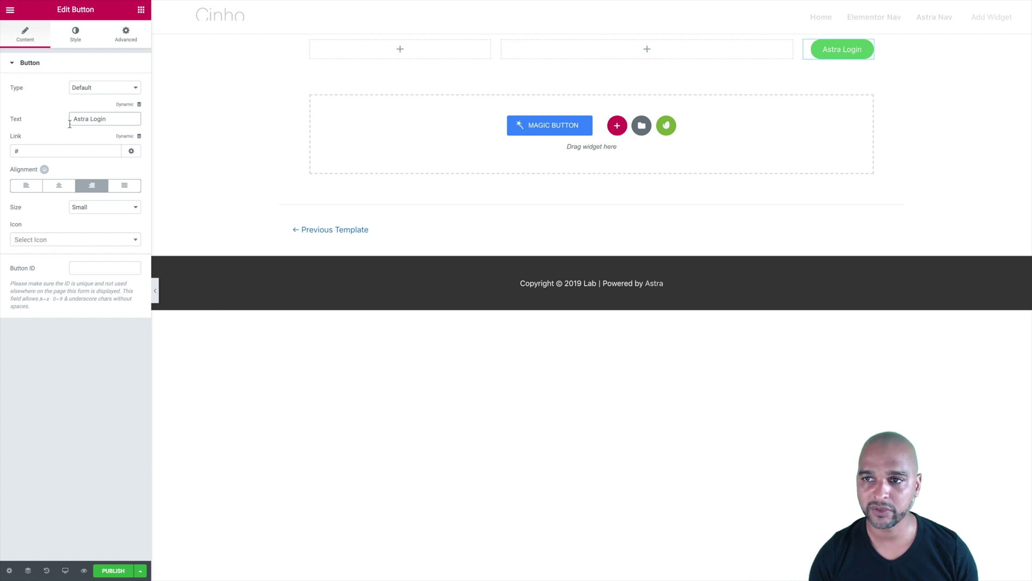
Step: Set the Astra Login button's link to the dynamic Popup action
left_click(52, 114)
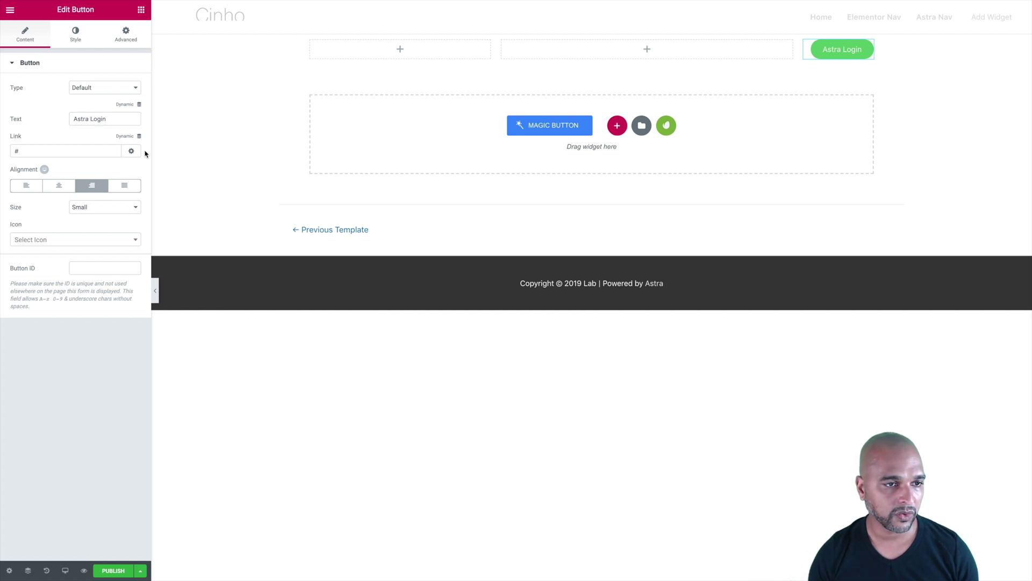
left_click(126, 137)
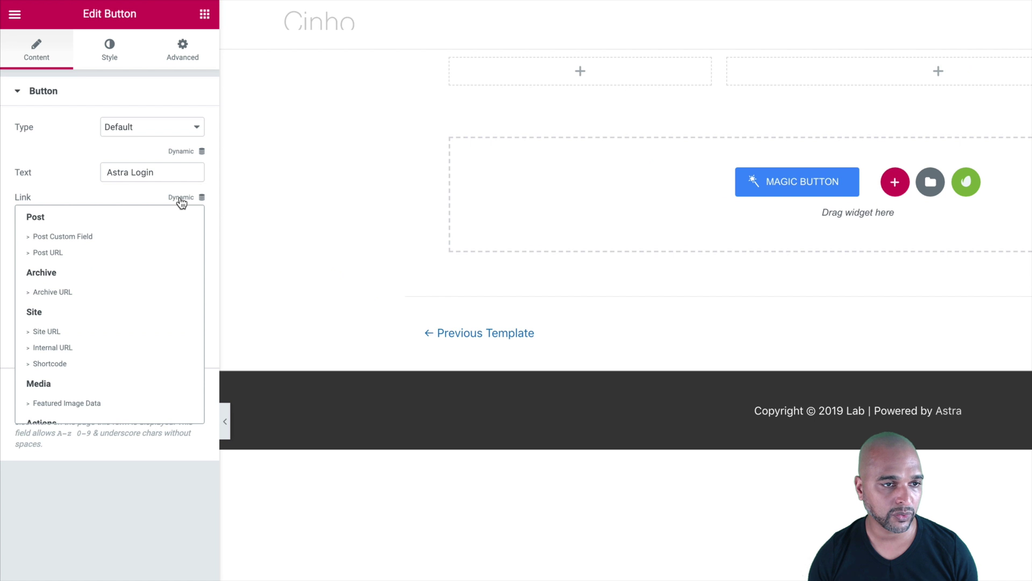
left_click(134, 201)
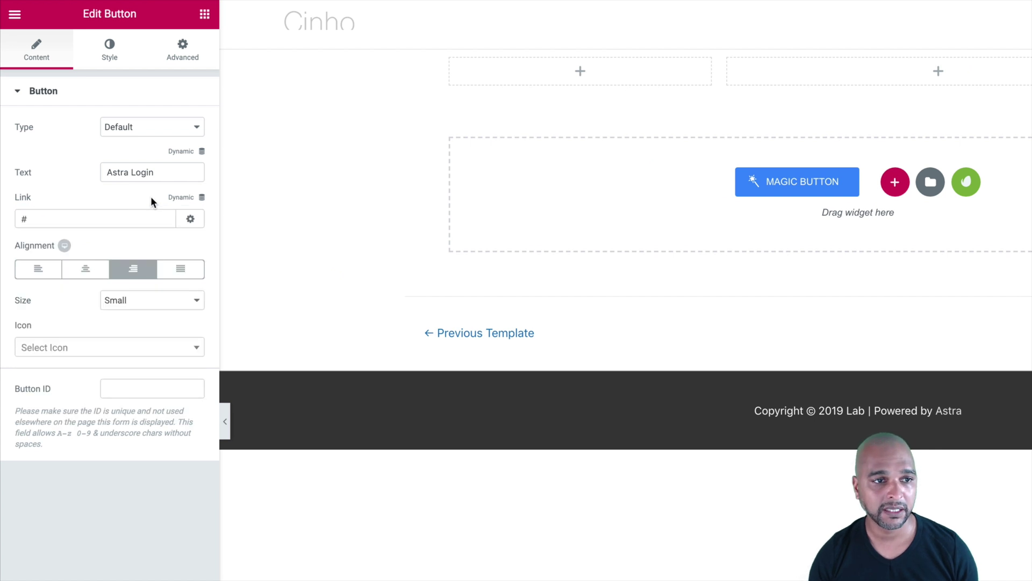
left_click(183, 199)
scroll(131, 285, "down", 3)
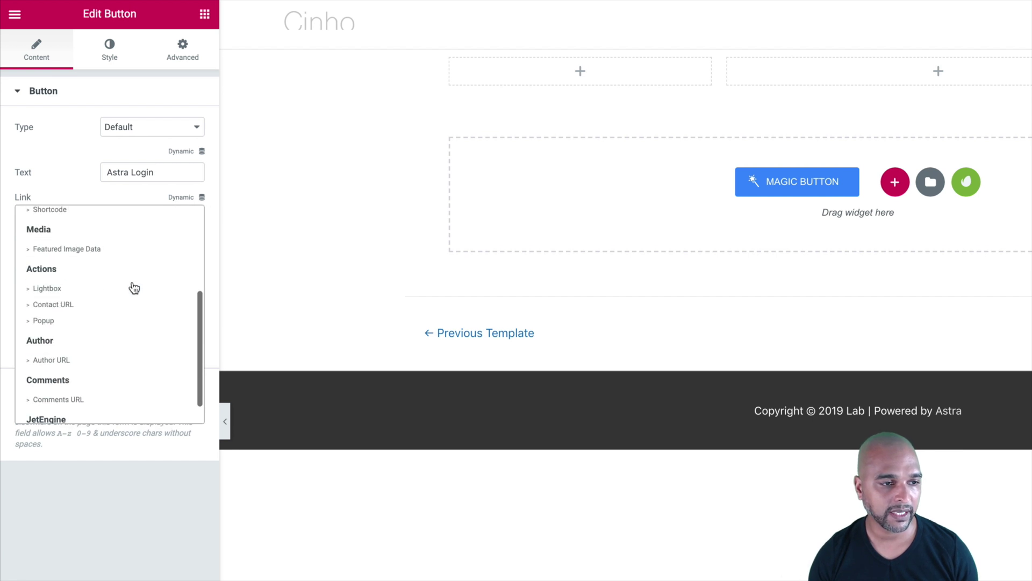
left_click(43, 322)
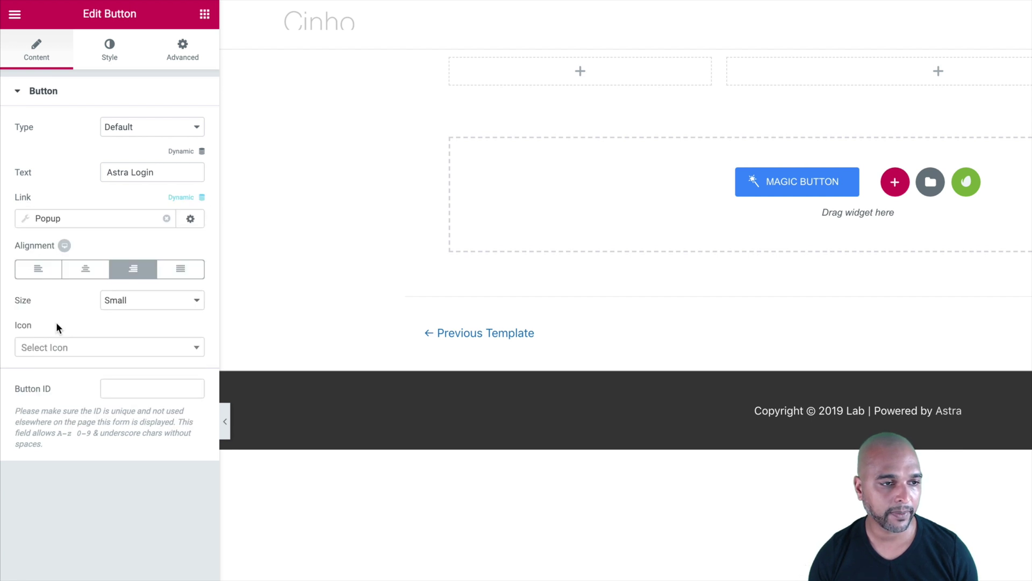
Step: Make the button's popup action open "Demo Popup" and publish the template
left_click(24, 218)
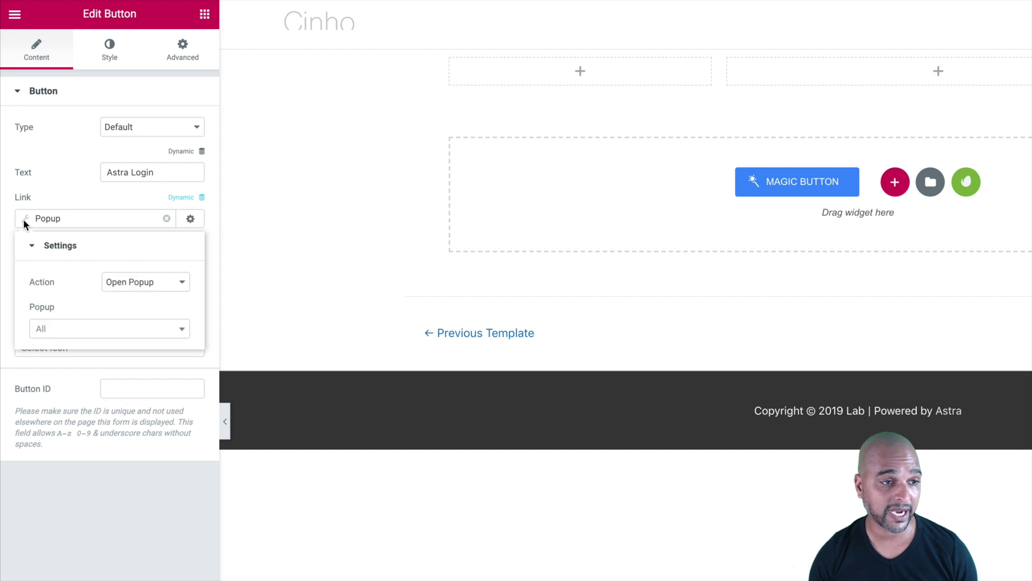
left_click(43, 329)
type("demo po")
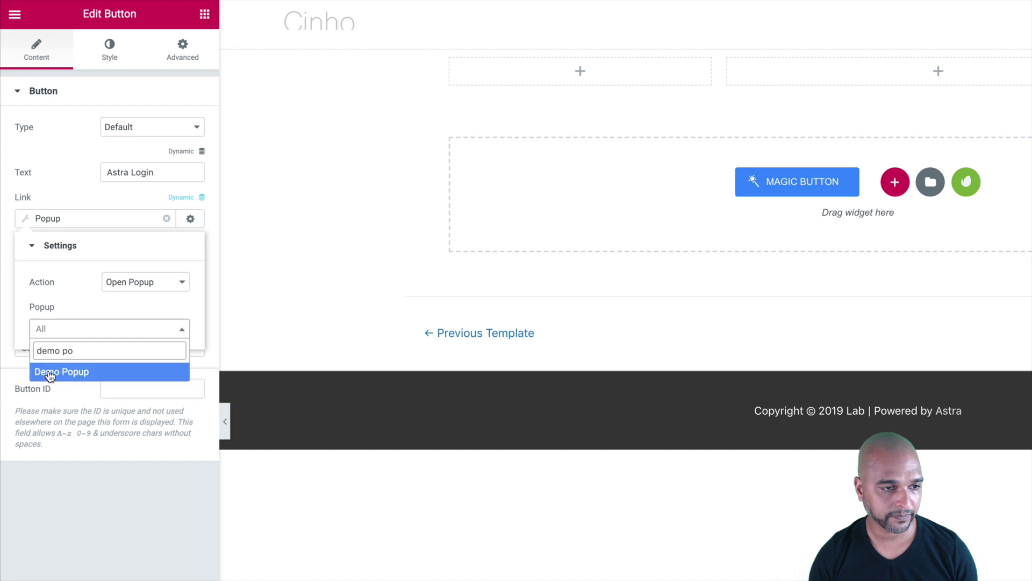
left_click(54, 371)
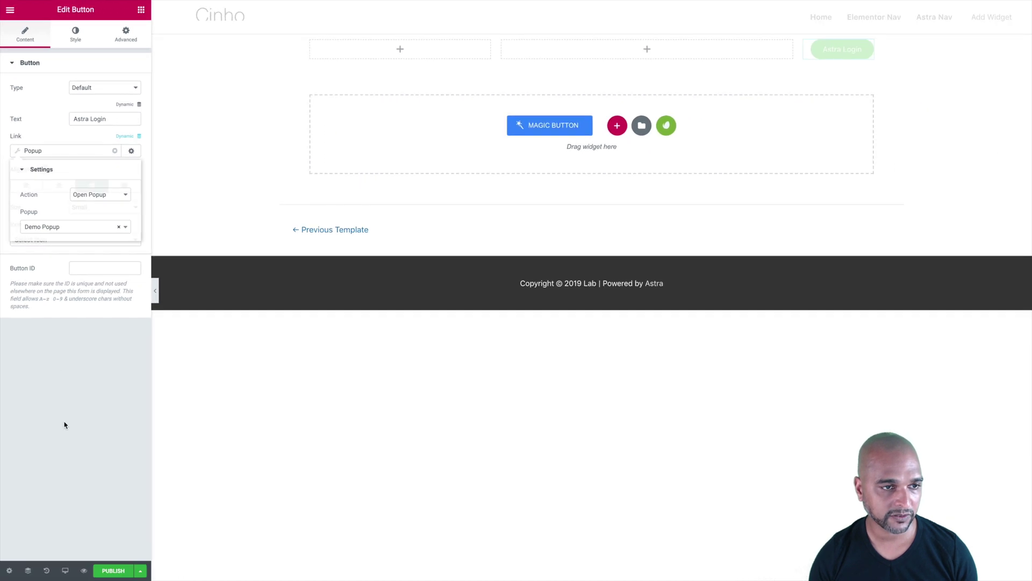
left_click(64, 425)
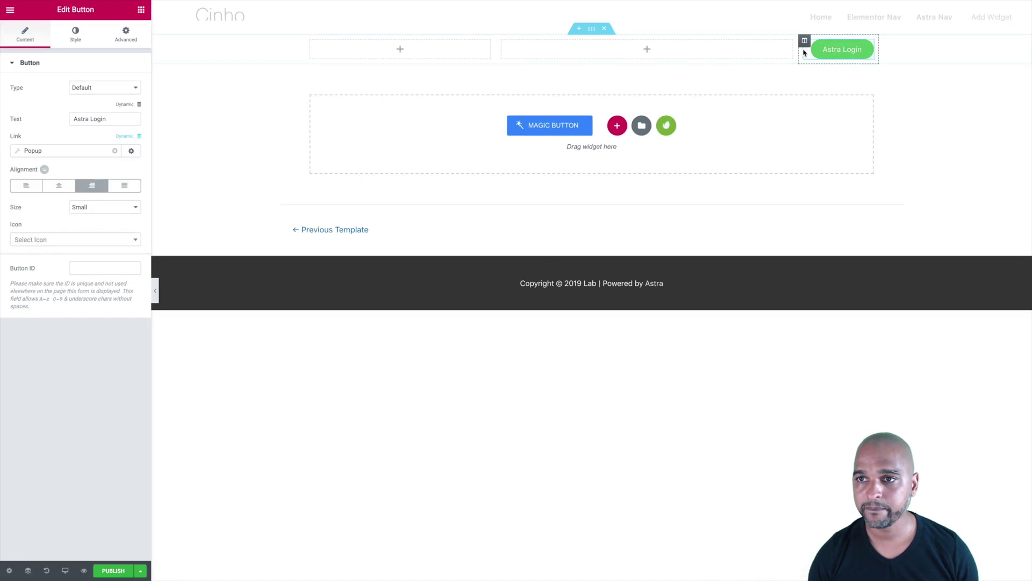
left_click(114, 570)
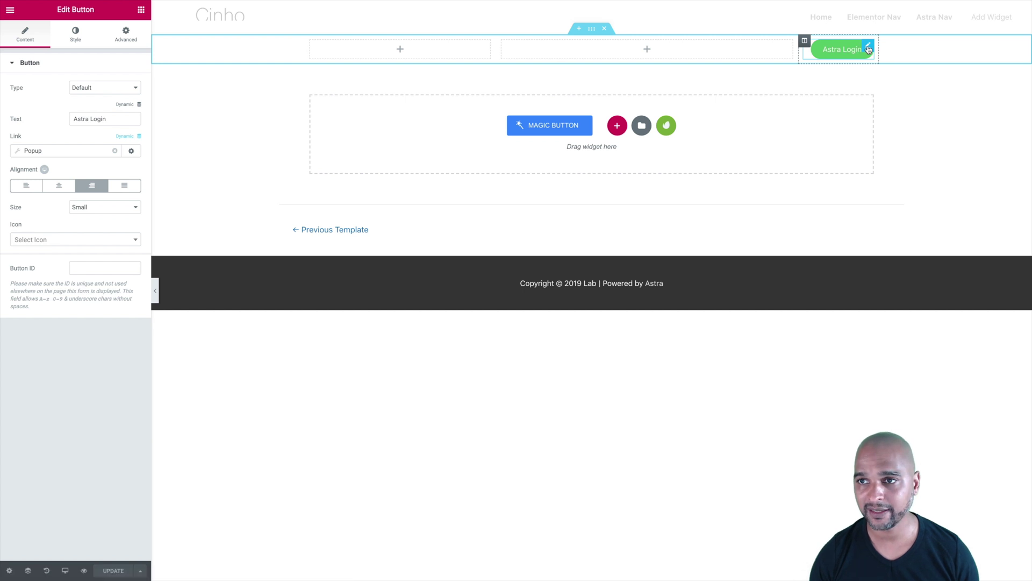
Step: Save the Astra Login button as a global widget named "Global - Astra Login" and update the template
right_click(869, 49)
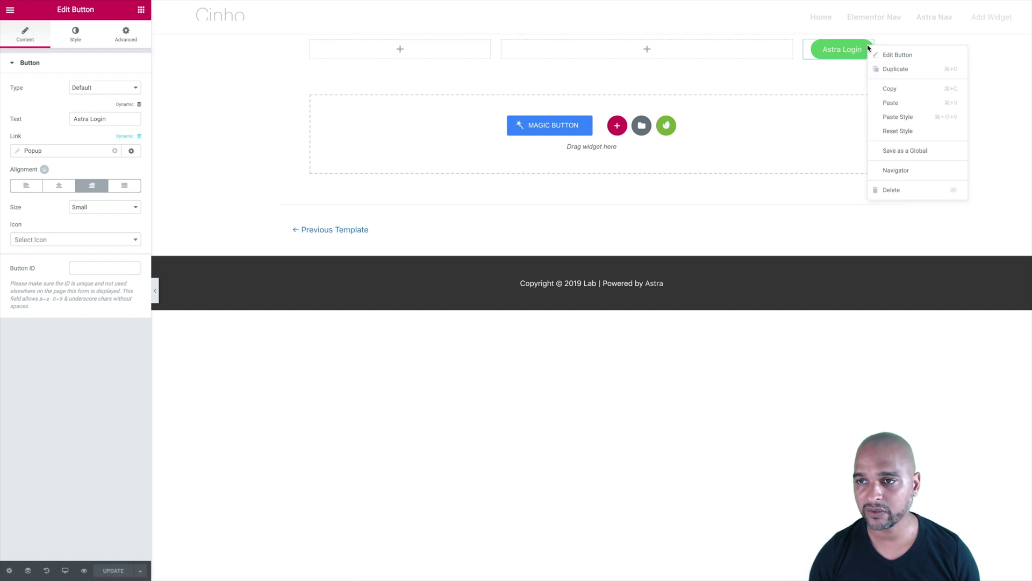
left_click(887, 152)
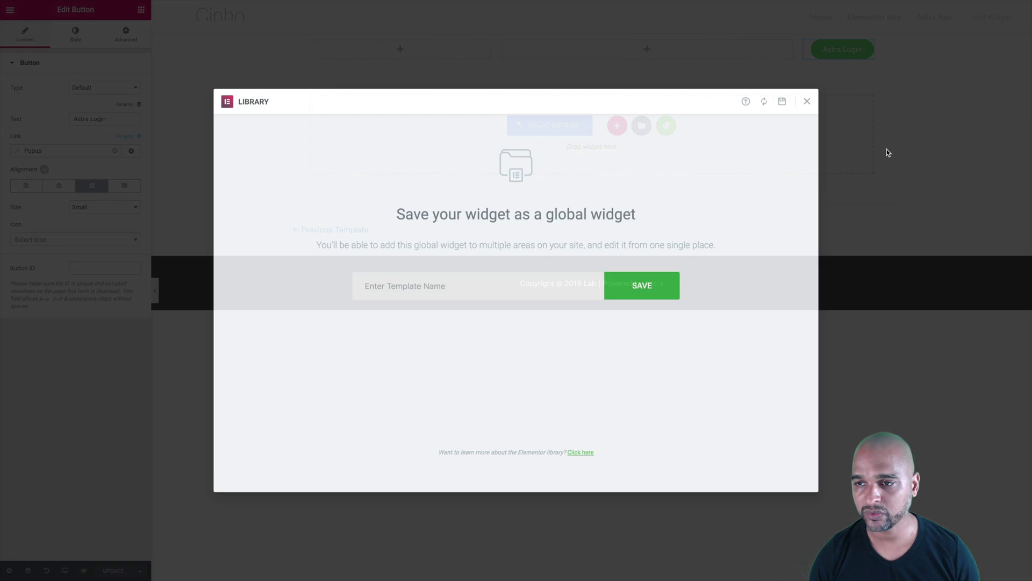
left_click(418, 289)
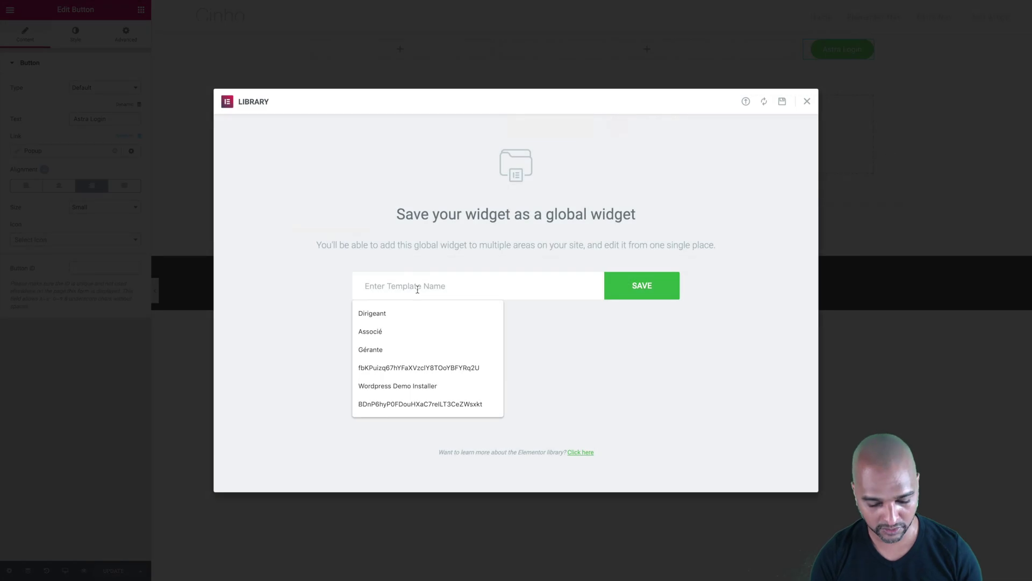
type("Global -")
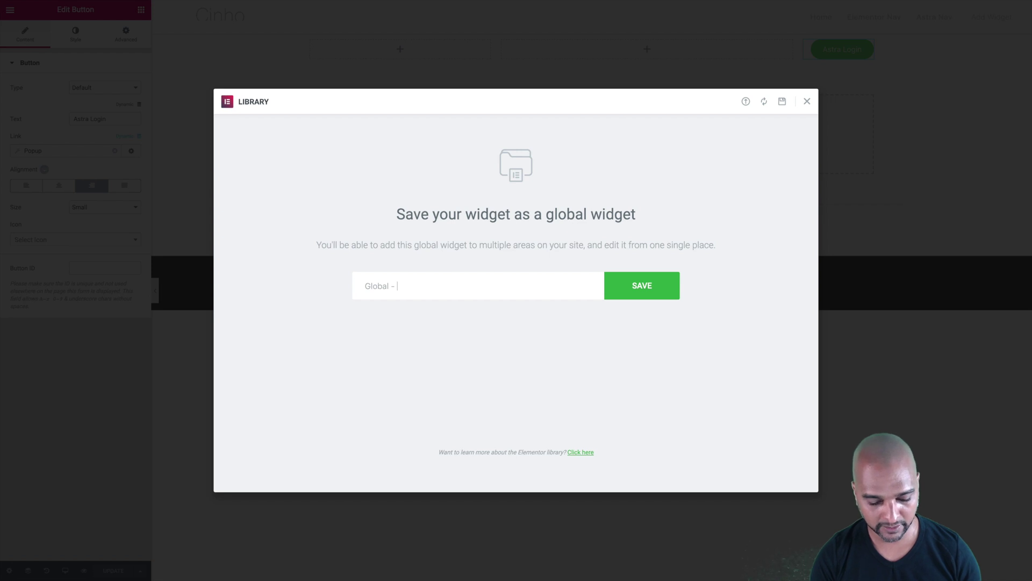
type("Astra Login")
left_click(635, 288)
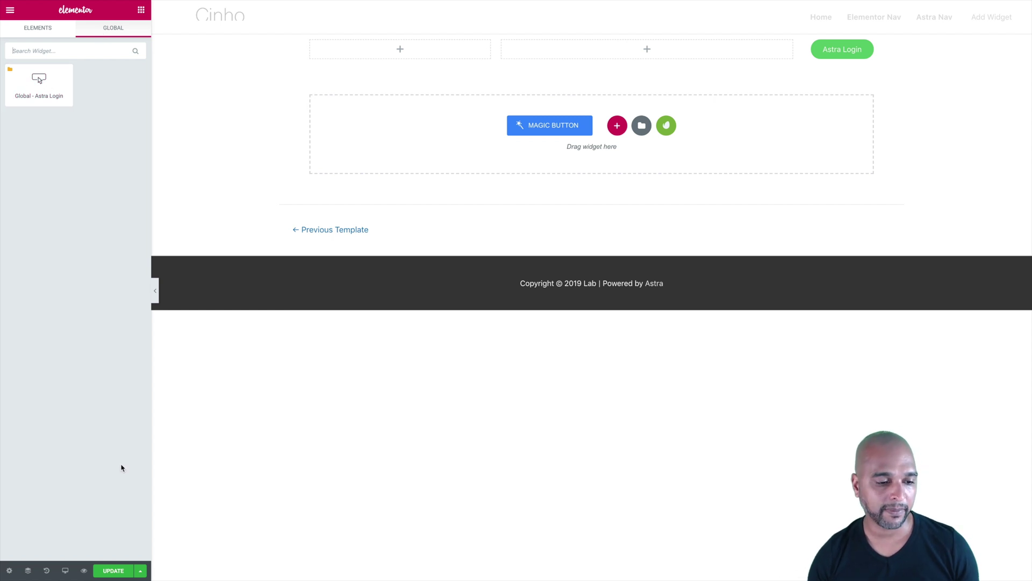
left_click(113, 569)
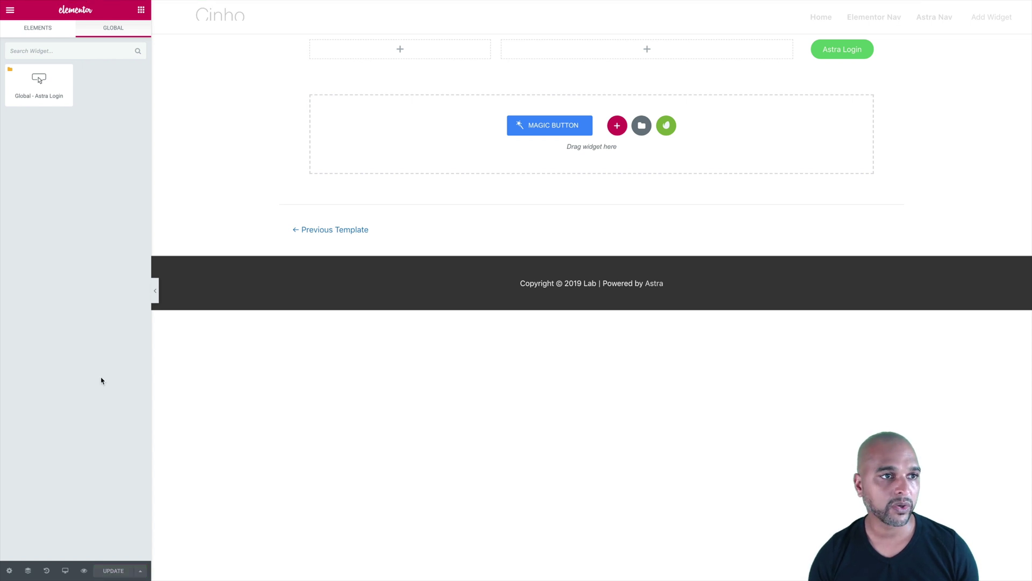
Step: Exit the Elementor editor to the dashboard and open the theme customizer's Primary Header layout settings
left_click(10, 10)
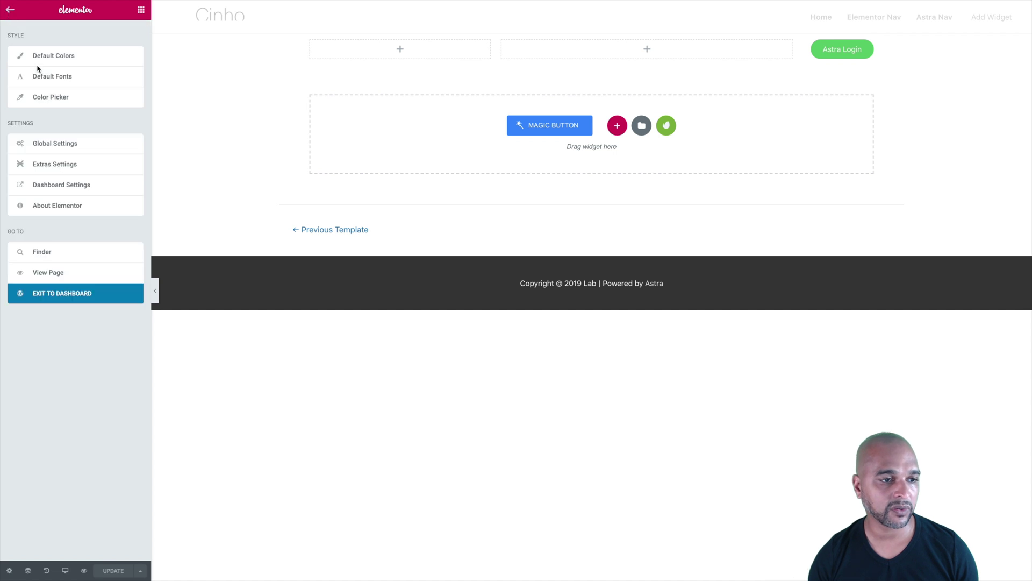
left_click(61, 295)
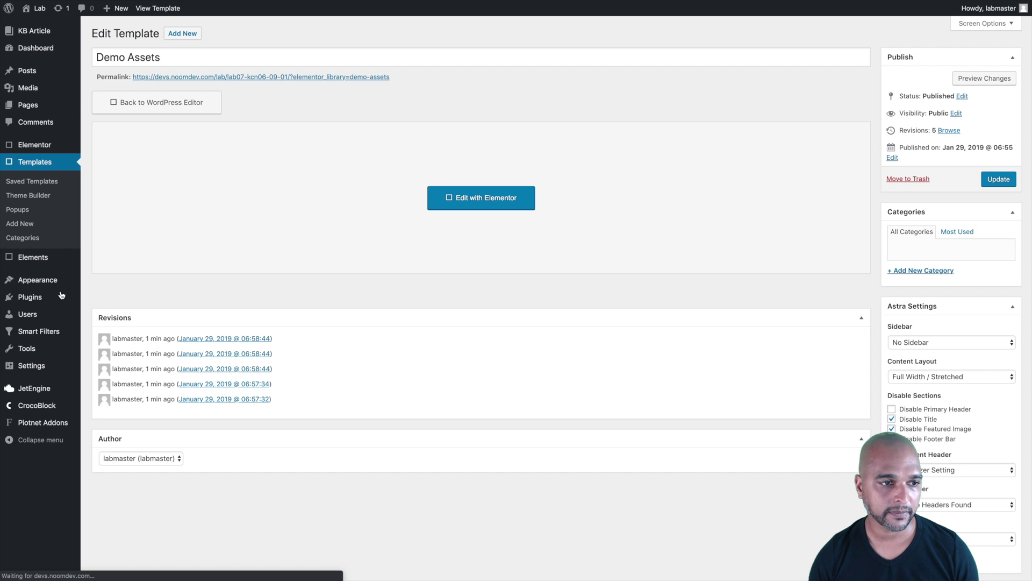
mouse_move(35, 288)
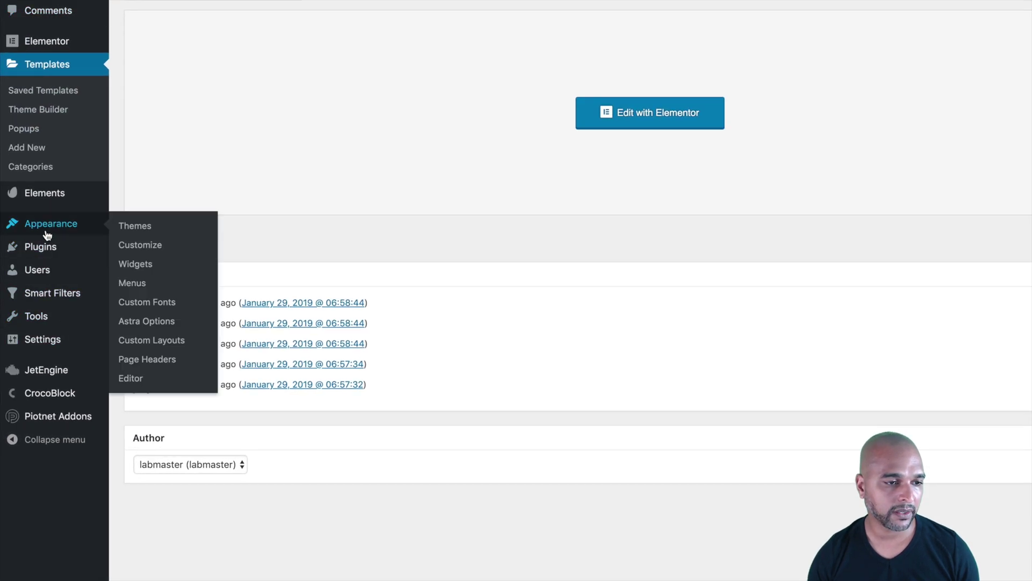
left_click(141, 246)
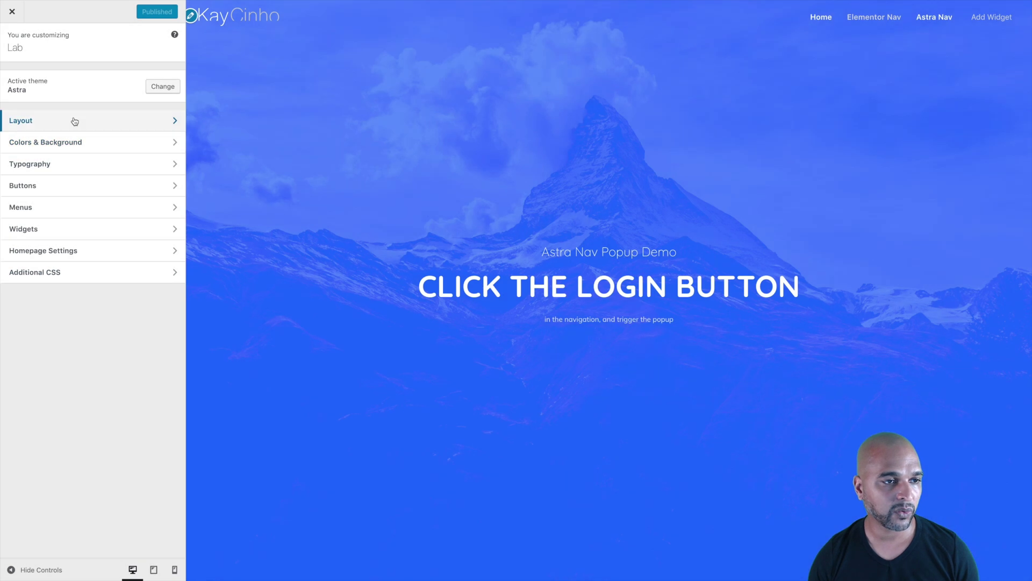
left_click(64, 122)
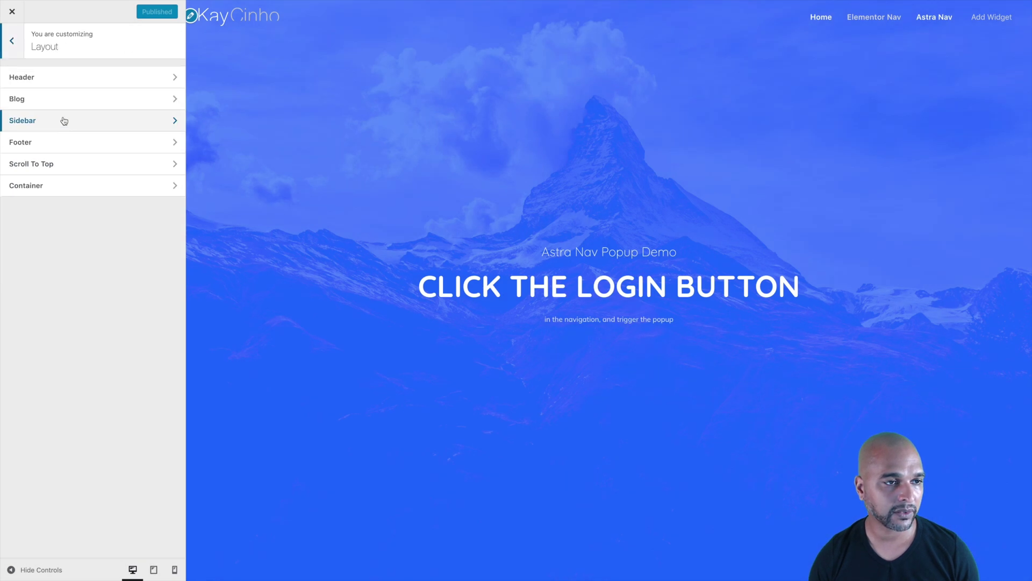
left_click(38, 79)
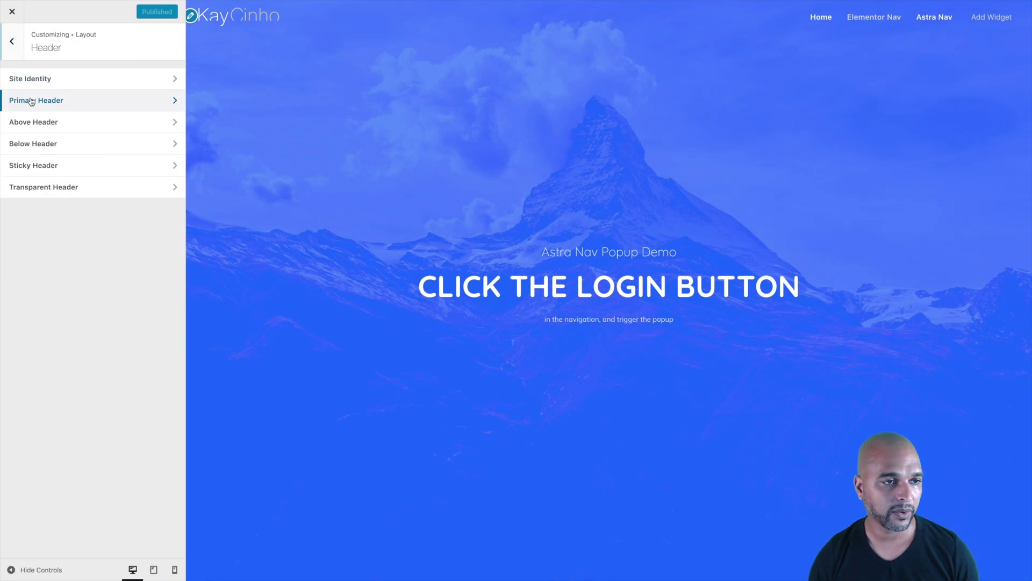
left_click(31, 100)
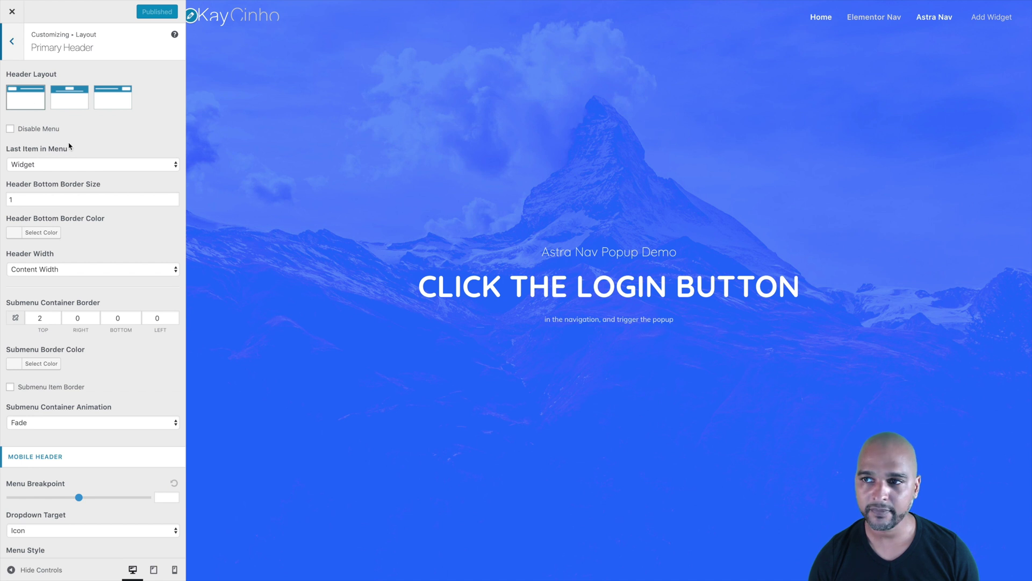
Step: Examine the options available for the primary header's Last Item in Menu
scroll(58, 164, "down", 1)
left_click(35, 124)
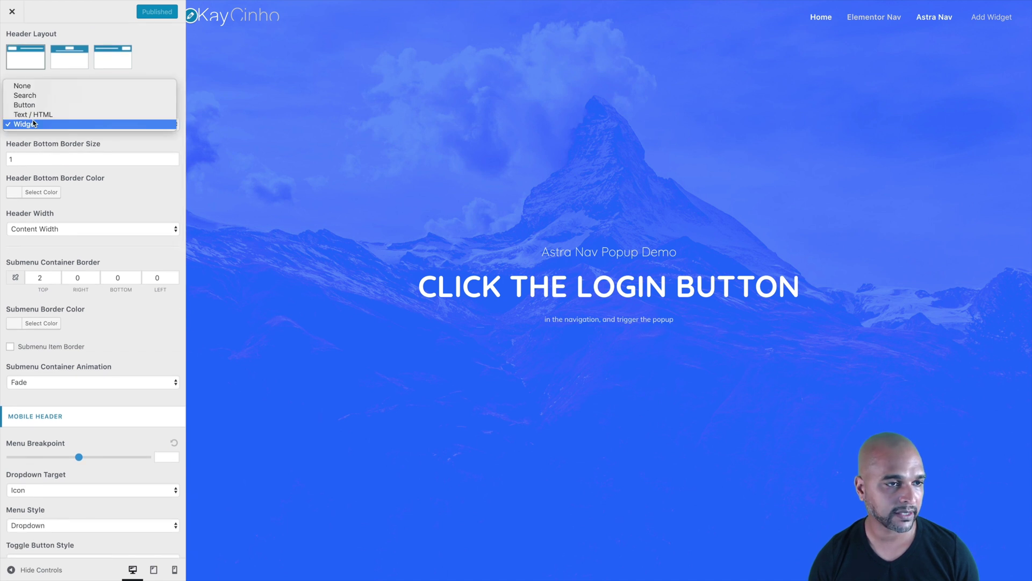
left_click(84, 78)
scroll(76, 121, "up", 1)
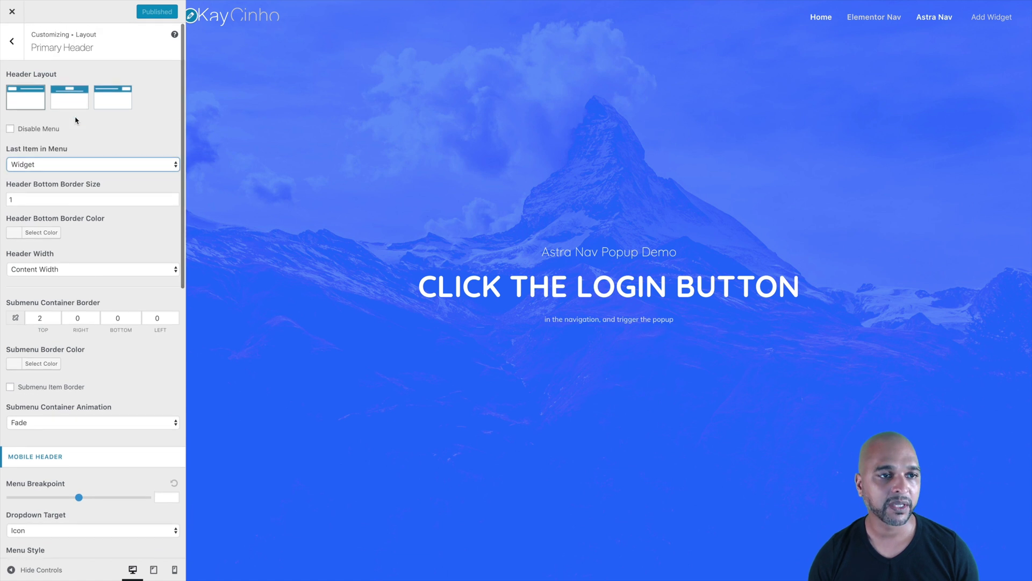
left_click(24, 166)
left_click(24, 165)
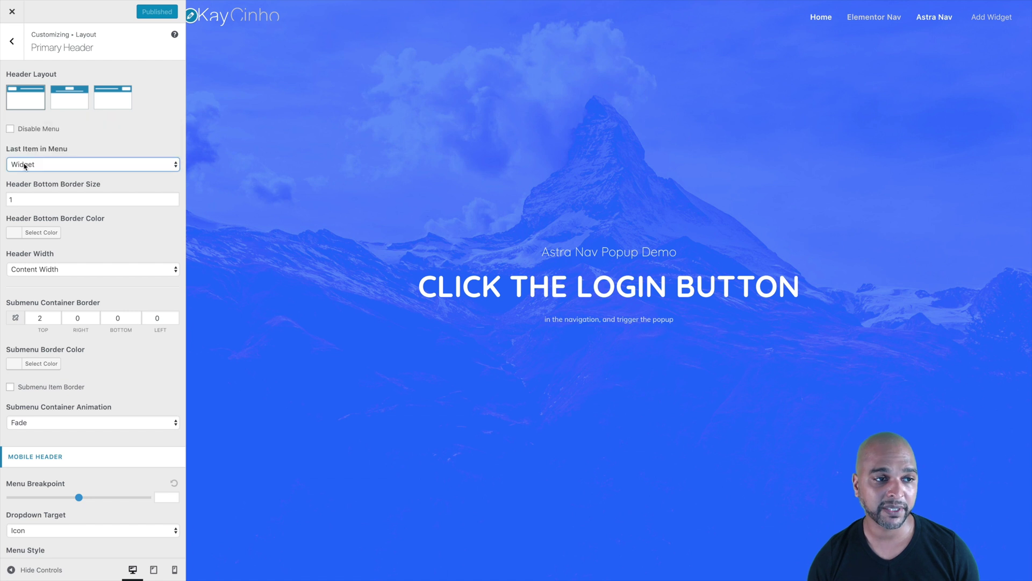
left_click(34, 159)
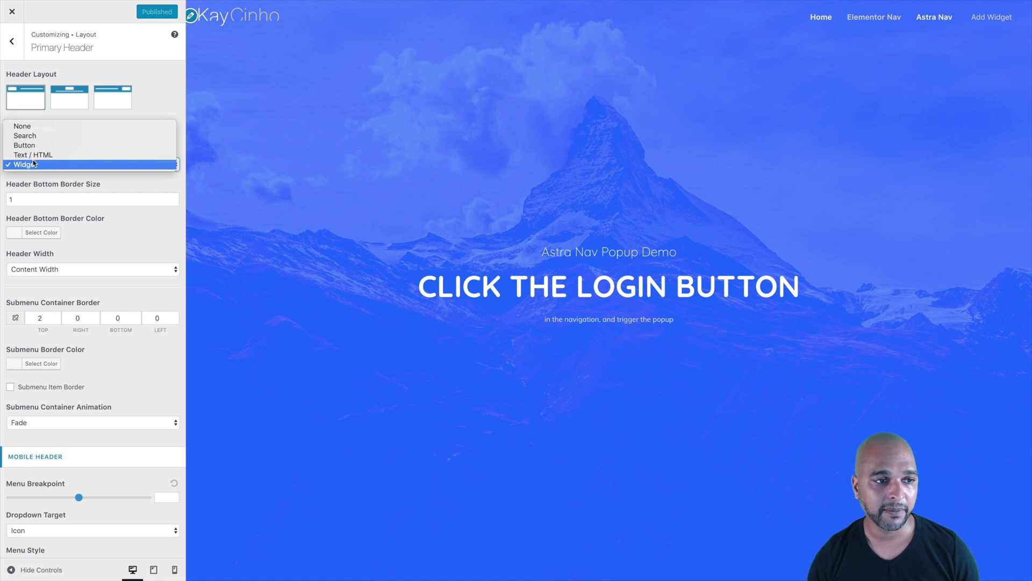
key("Escape")
Step: Switch the primary header's Last Item in Menu to None, set it back to Widget, and publish
left_click(28, 129)
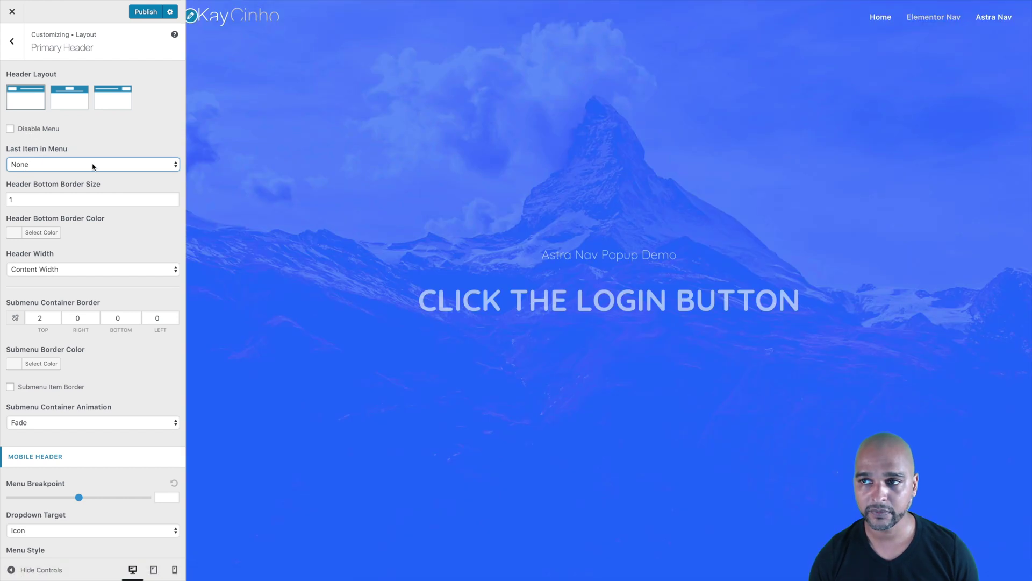
left_click(11, 167)
left_click(22, 203)
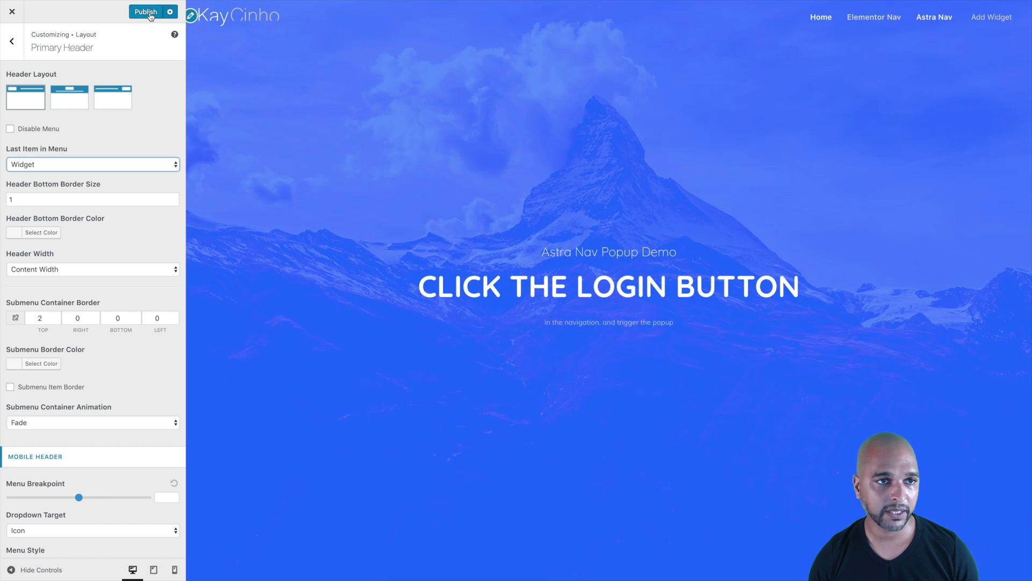
left_click(151, 17)
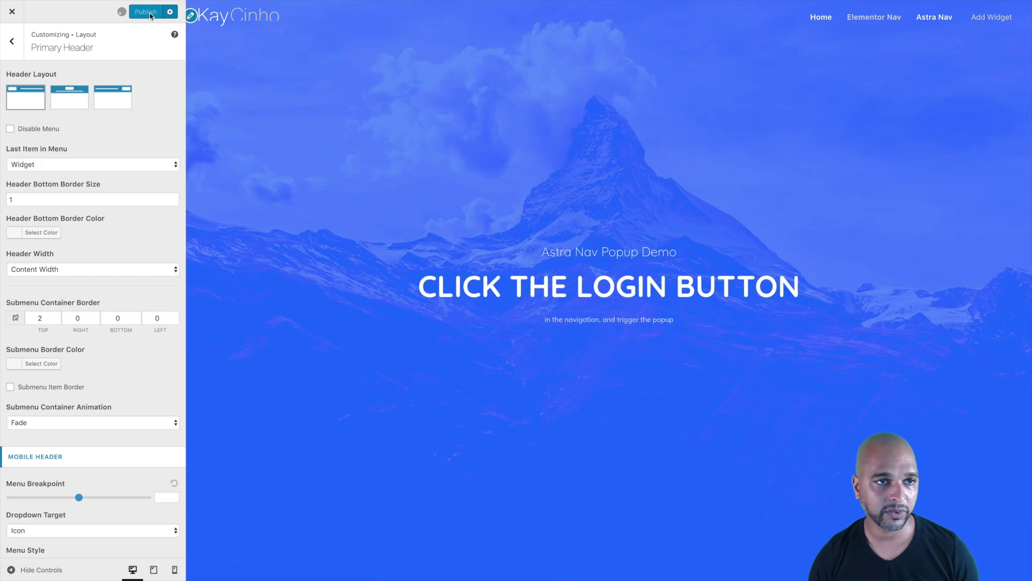
Step: Leave the header layout settings and add an Elementor Library widget to the Header widget area
left_click(15, 49)
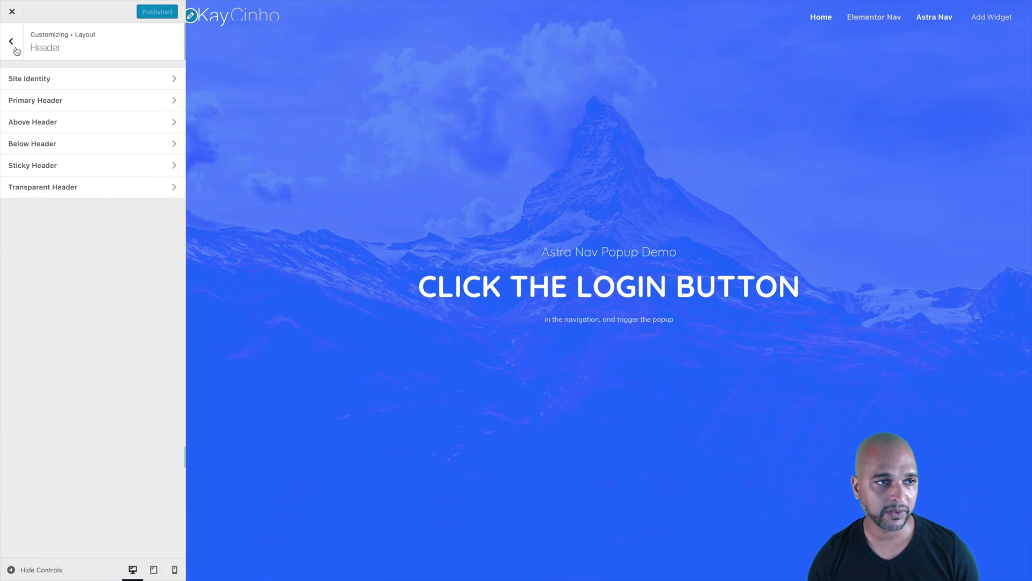
left_click(15, 50)
left_click(15, 50)
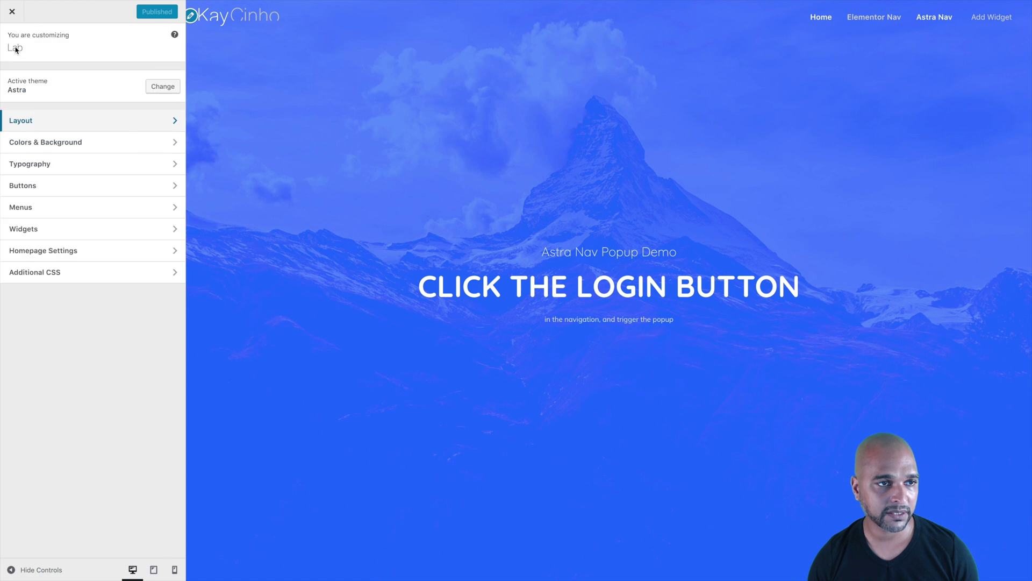
left_click(24, 234)
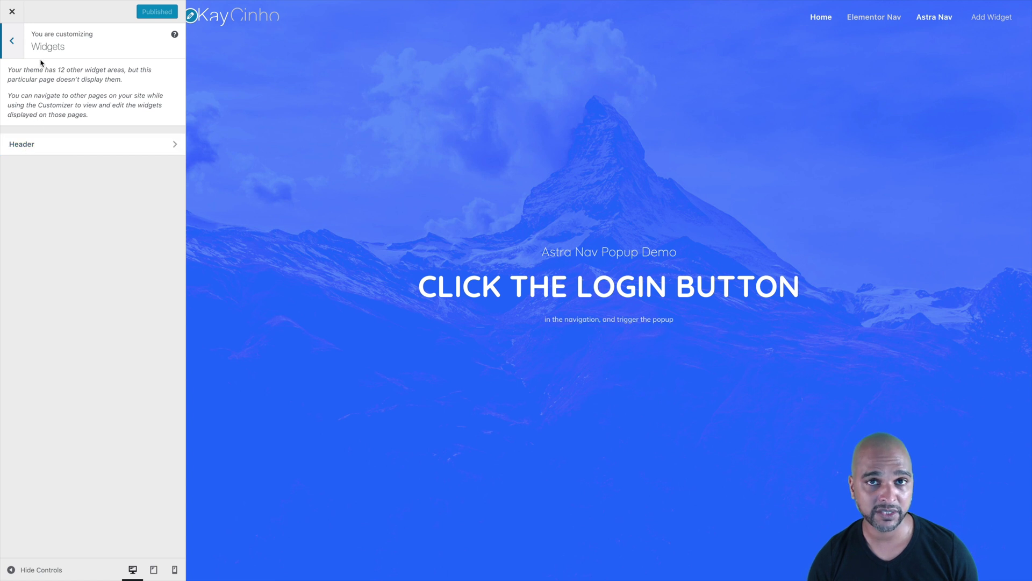
left_click(34, 146)
left_click(140, 76)
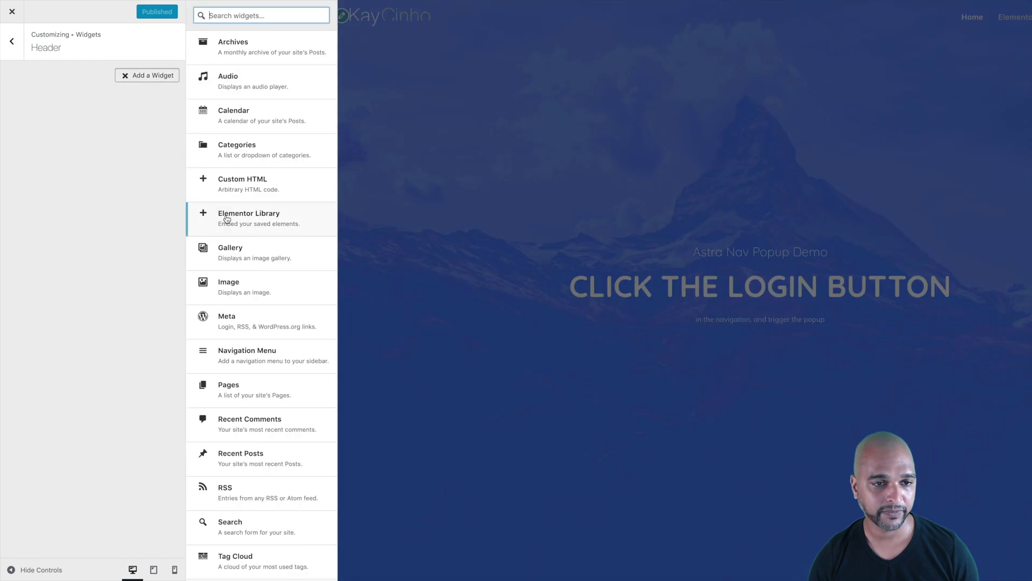
left_click(231, 218)
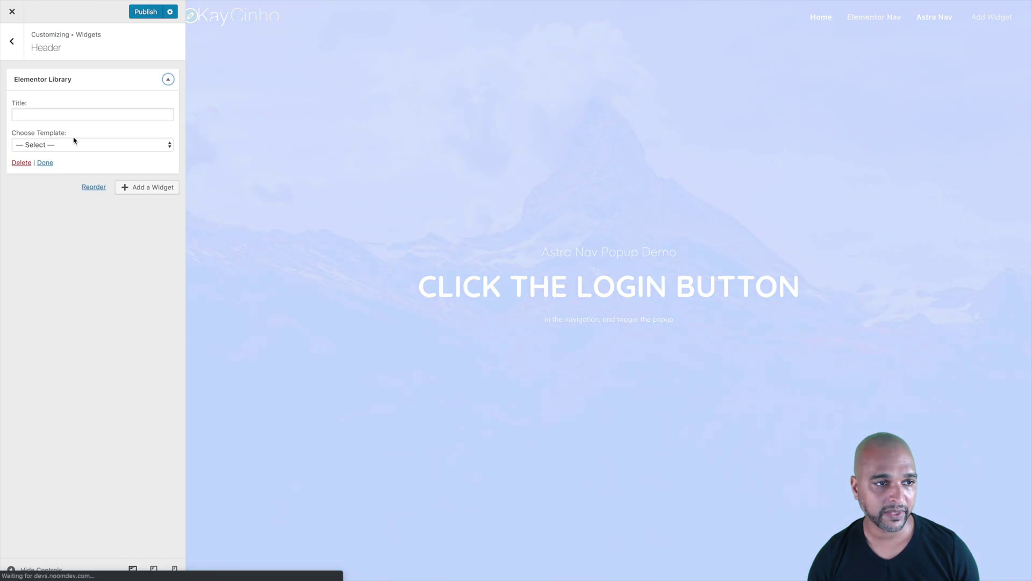
Step: Choose Demo Assets (section) as the template for the Header area's Elementor Library widget and publish
left_click(74, 145)
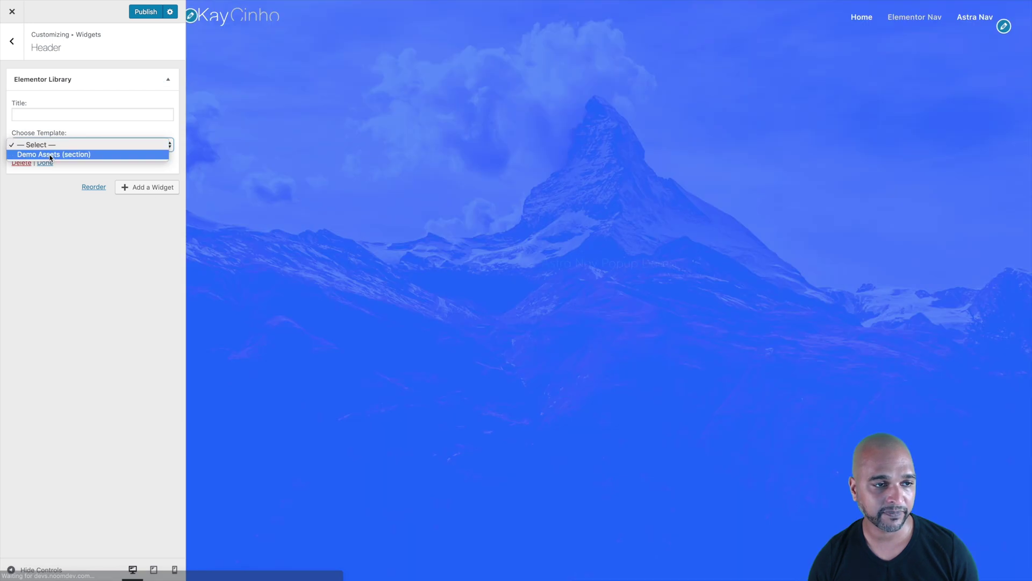
left_click(51, 155)
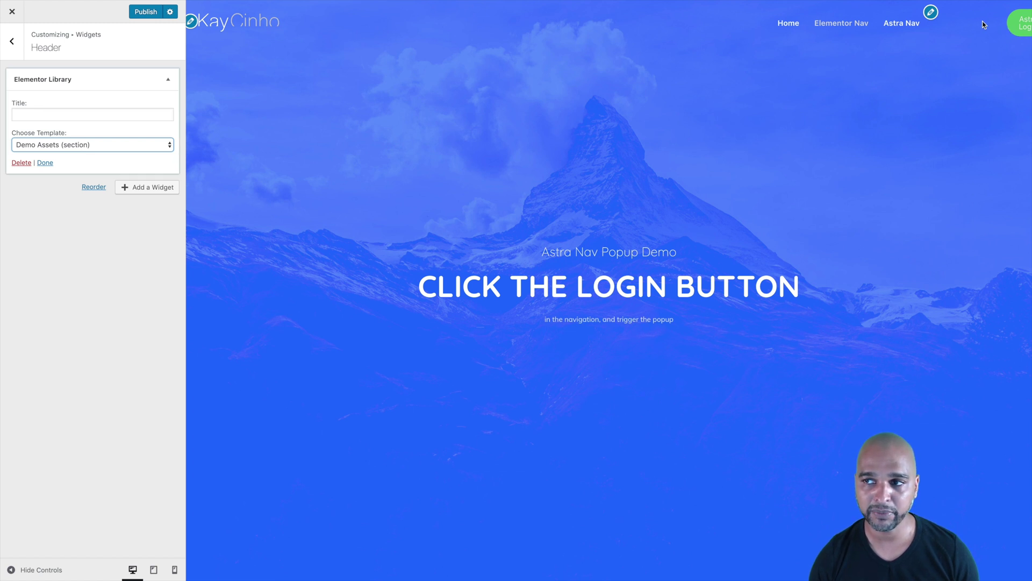
left_click(67, 146)
left_click(68, 145)
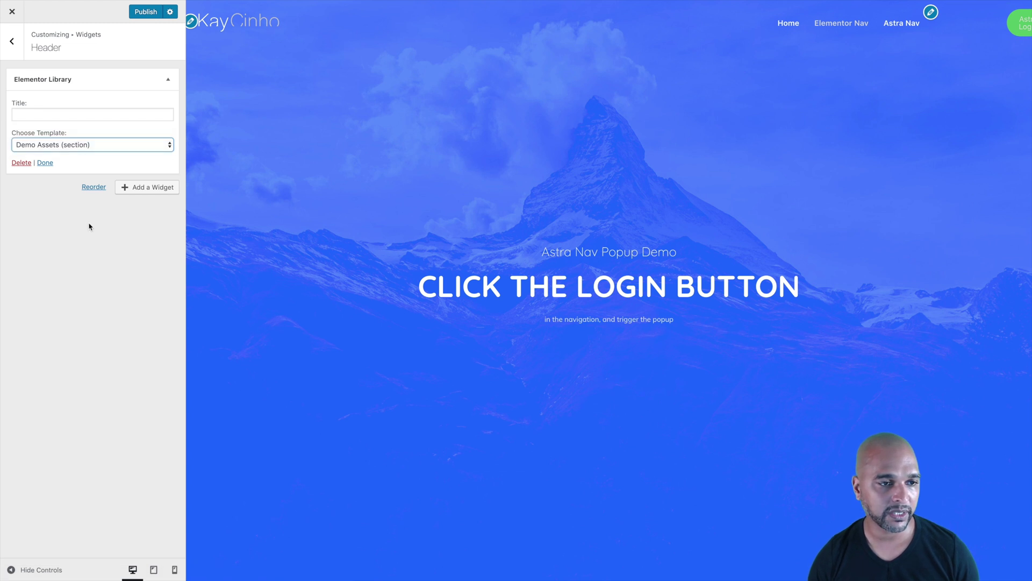
left_click(143, 15)
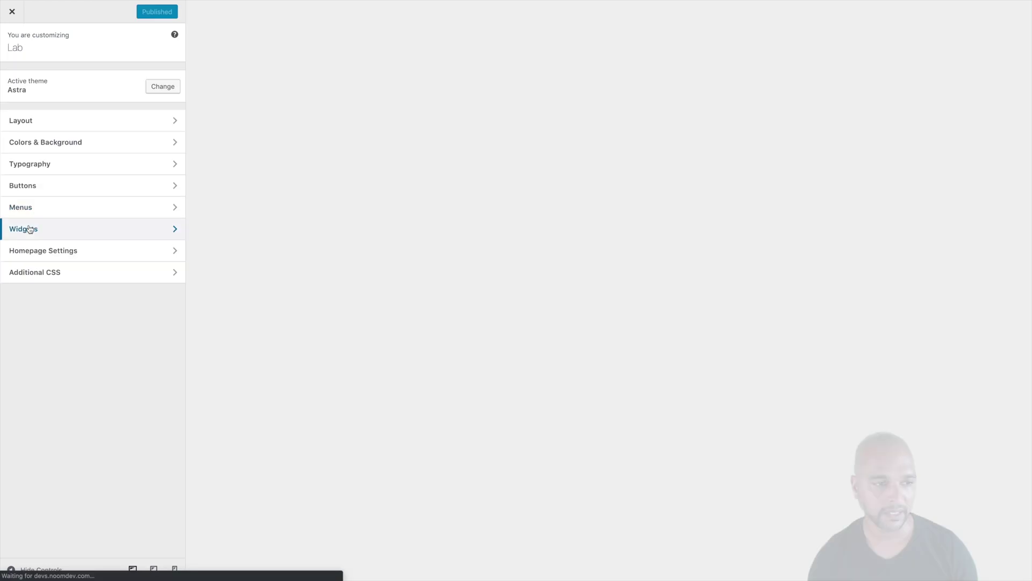
Step: Reopen the Header area's Elementor Library widget, set its template to Global - Astra Login (widget), and publish
left_click(30, 228)
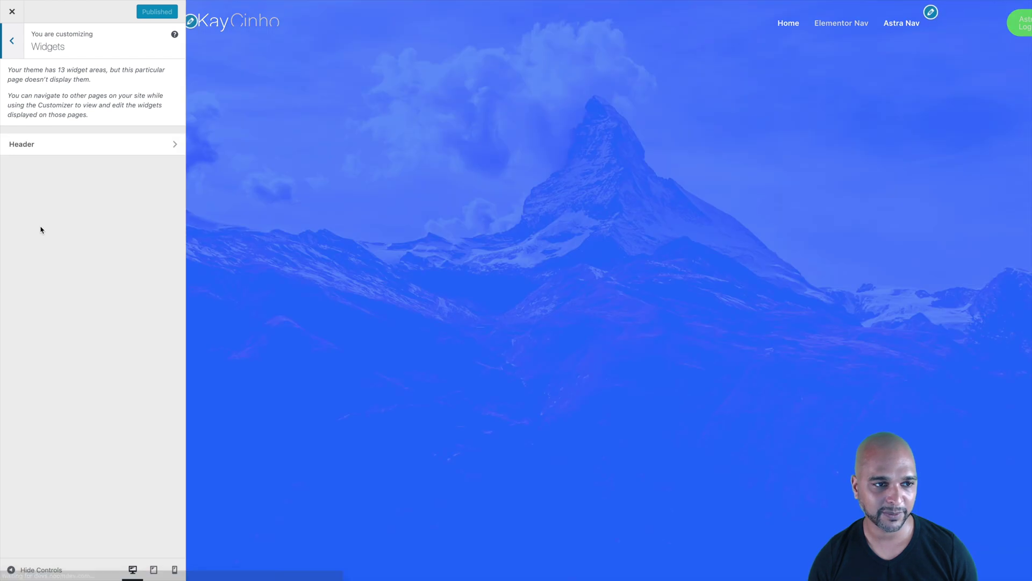
left_click(27, 144)
left_click(43, 80)
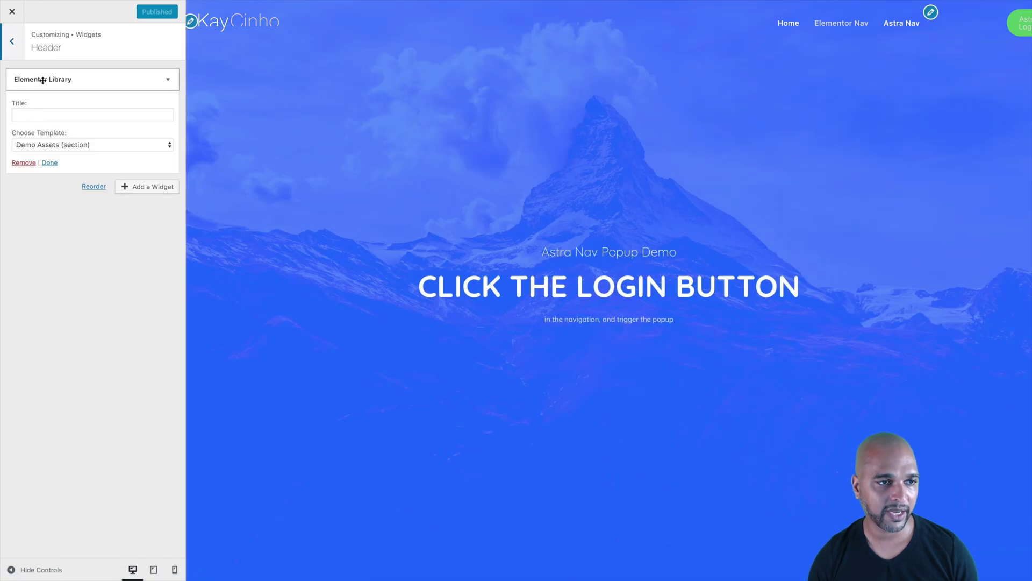
left_click(40, 142)
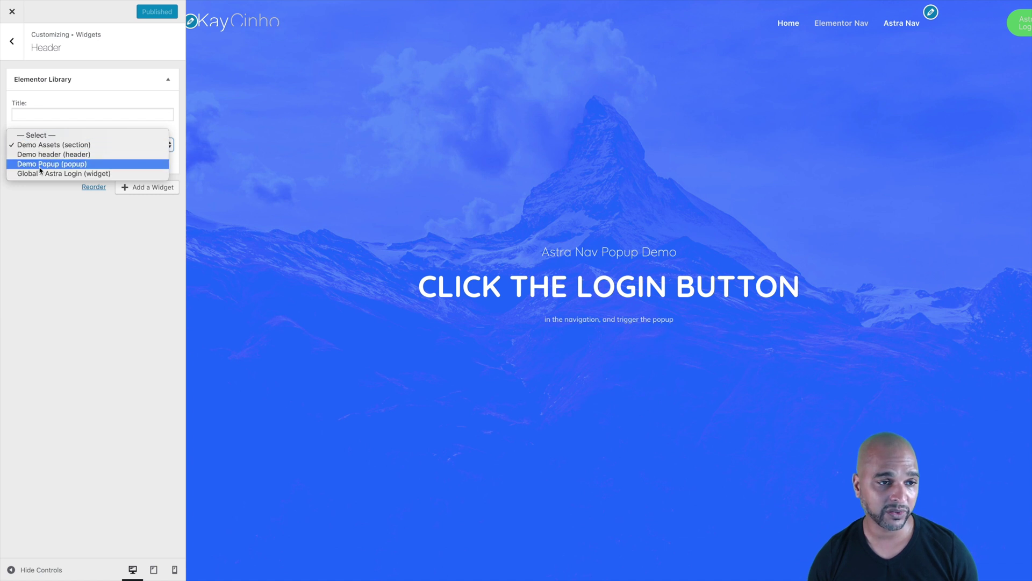
left_click(68, 173)
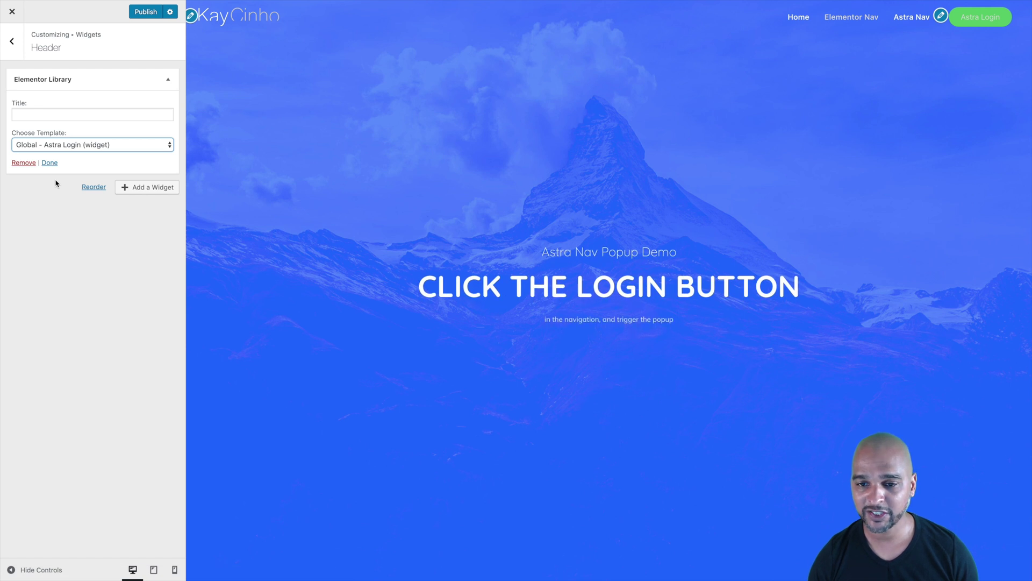
left_click(144, 12)
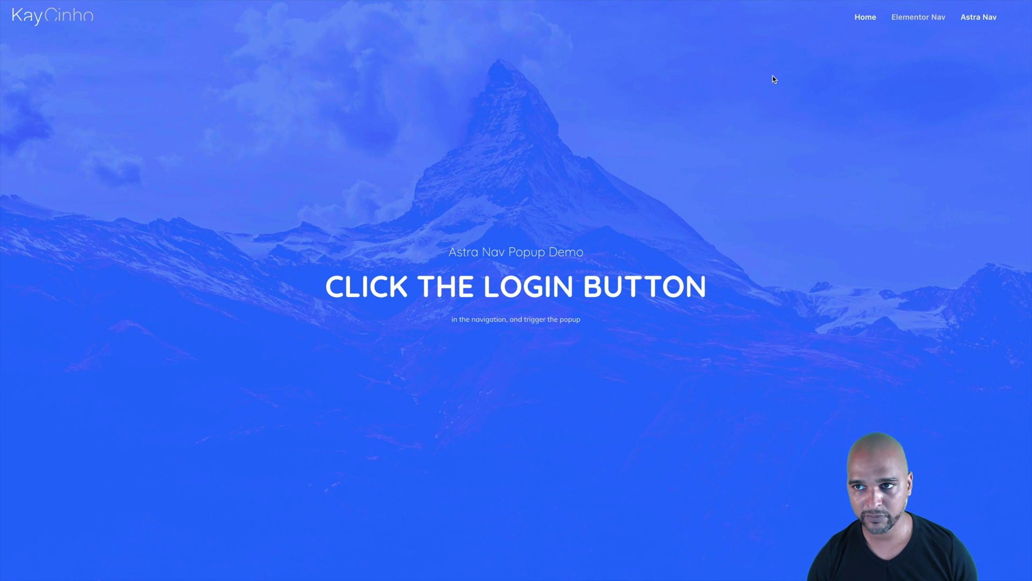
Step: Open Home on the live site, test the Astra Login button's popup, and close the popup
left_click(864, 20)
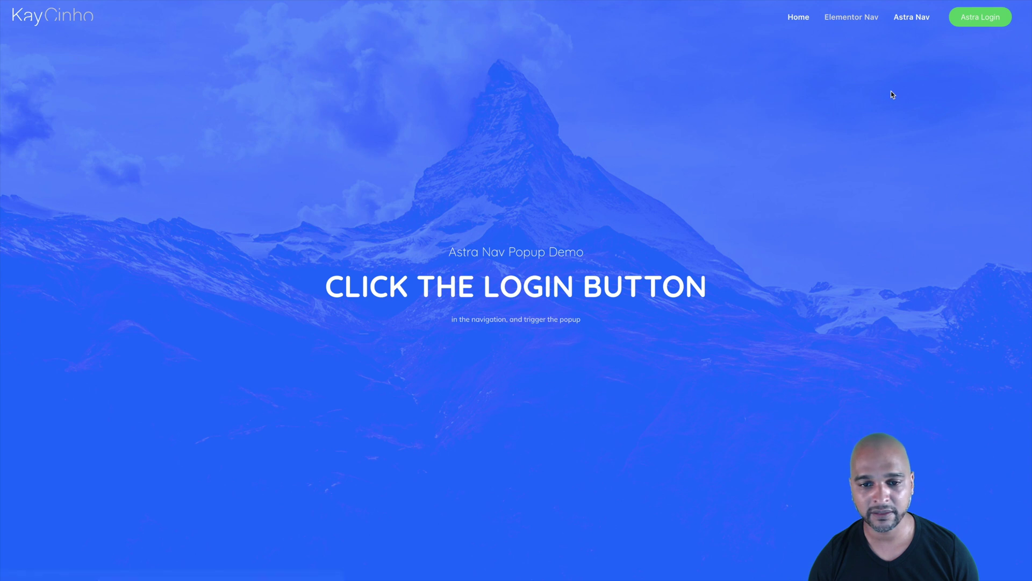
left_click(974, 25)
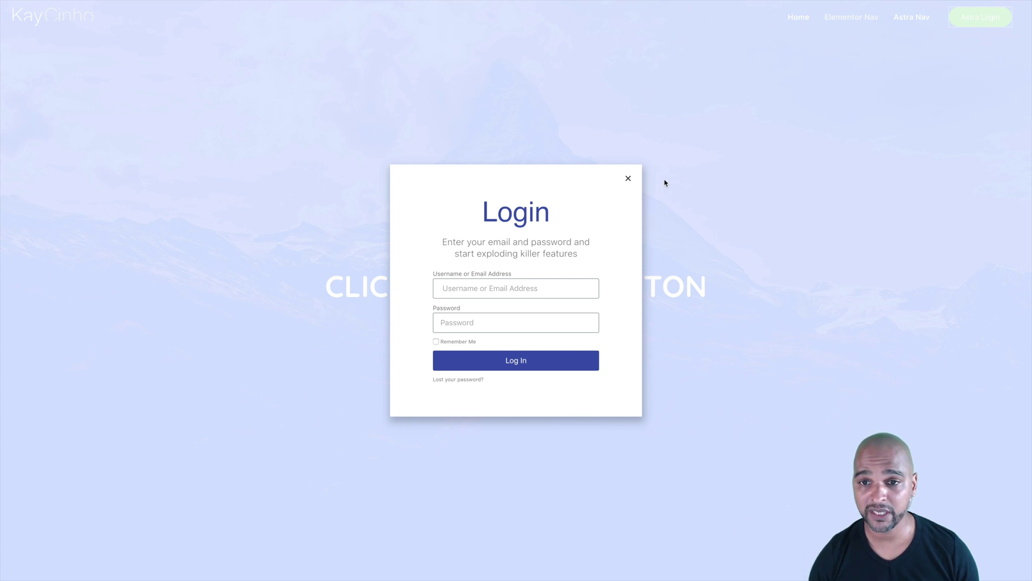
left_click(628, 178)
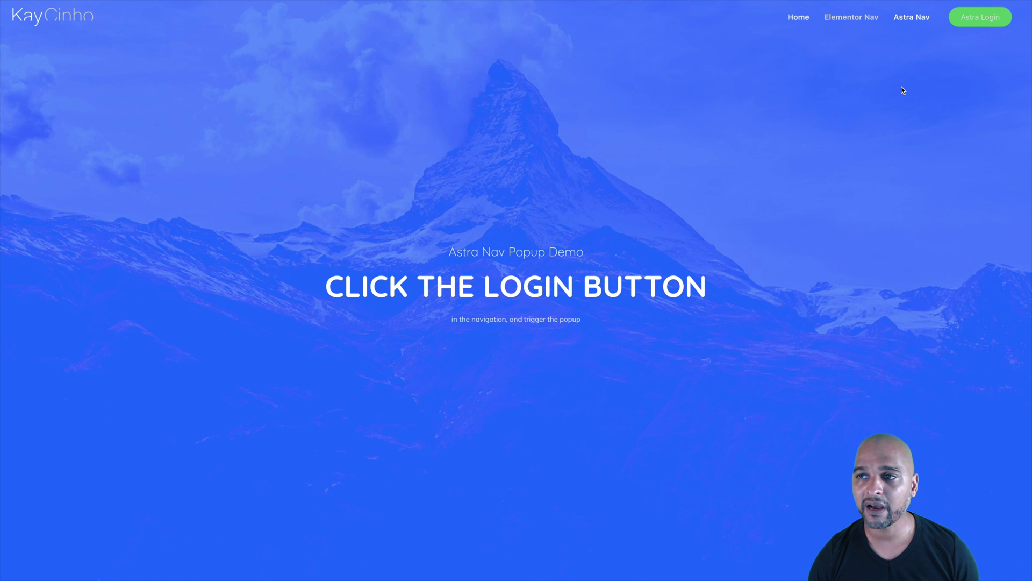